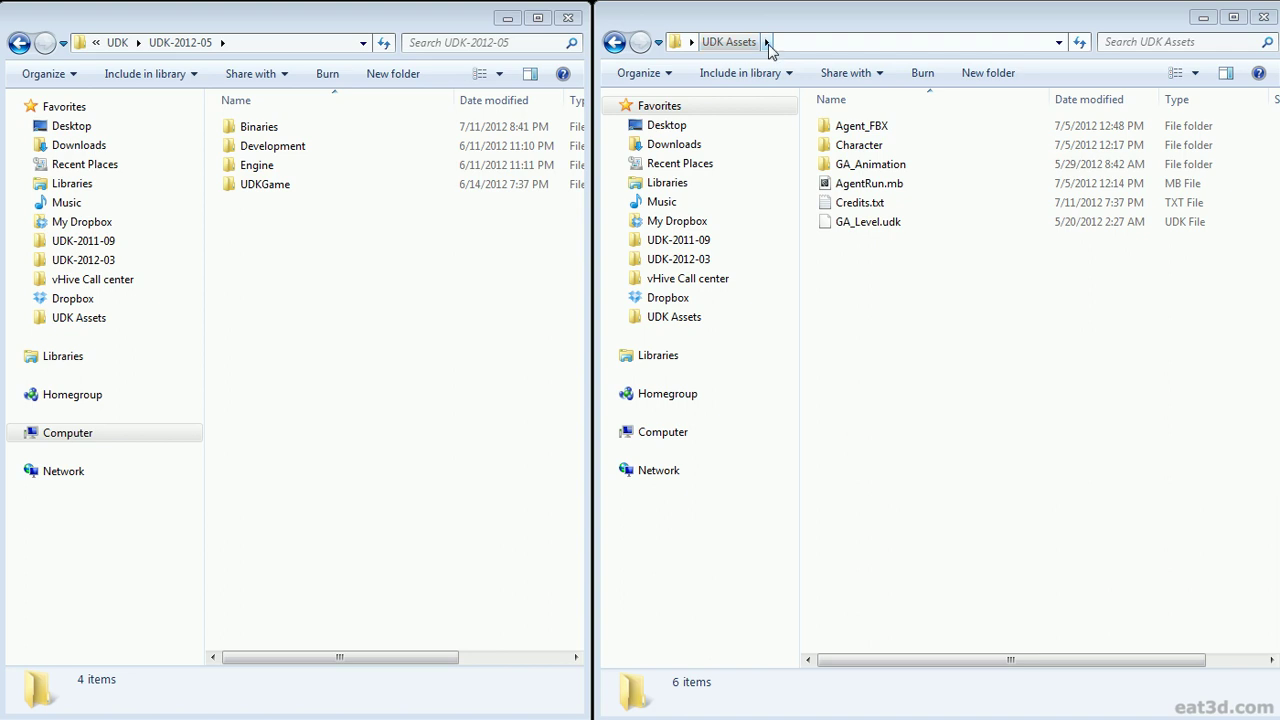
Copy the GA_Animation folder from UDK Assets into the Development\Src folder of UDK-2012-05.
left_click(882, 166)
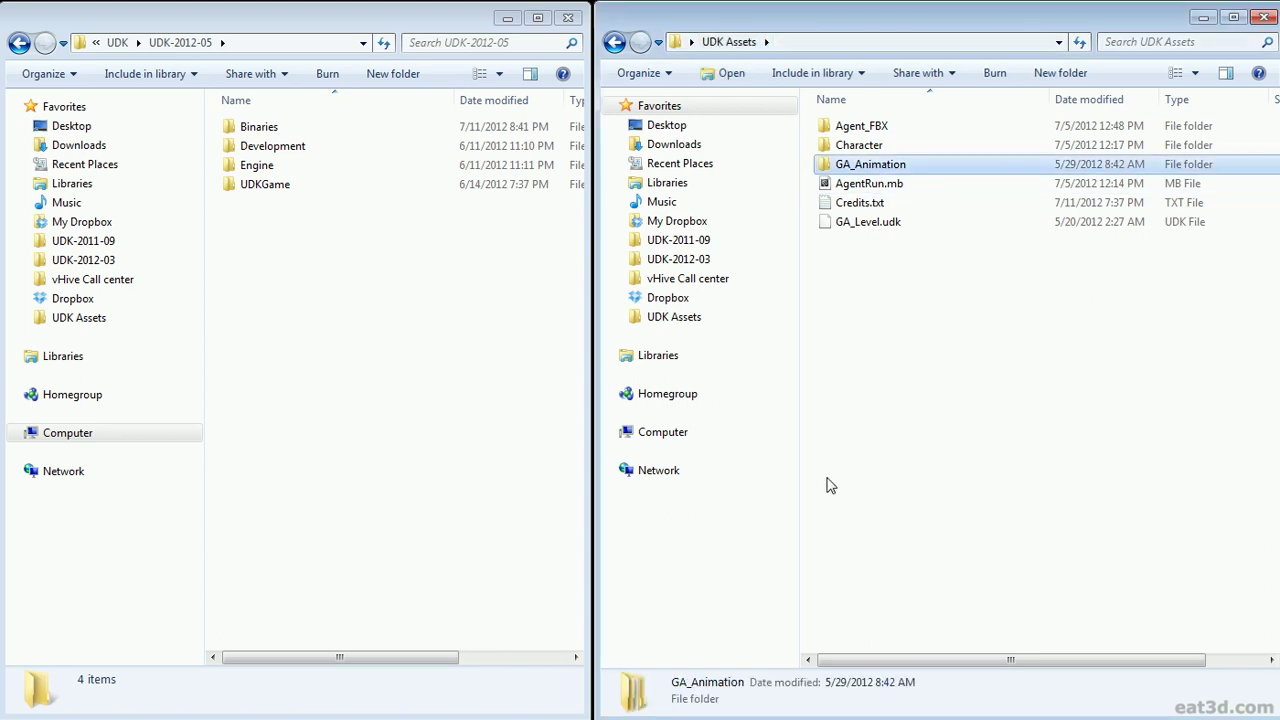
left_click(314, 302)
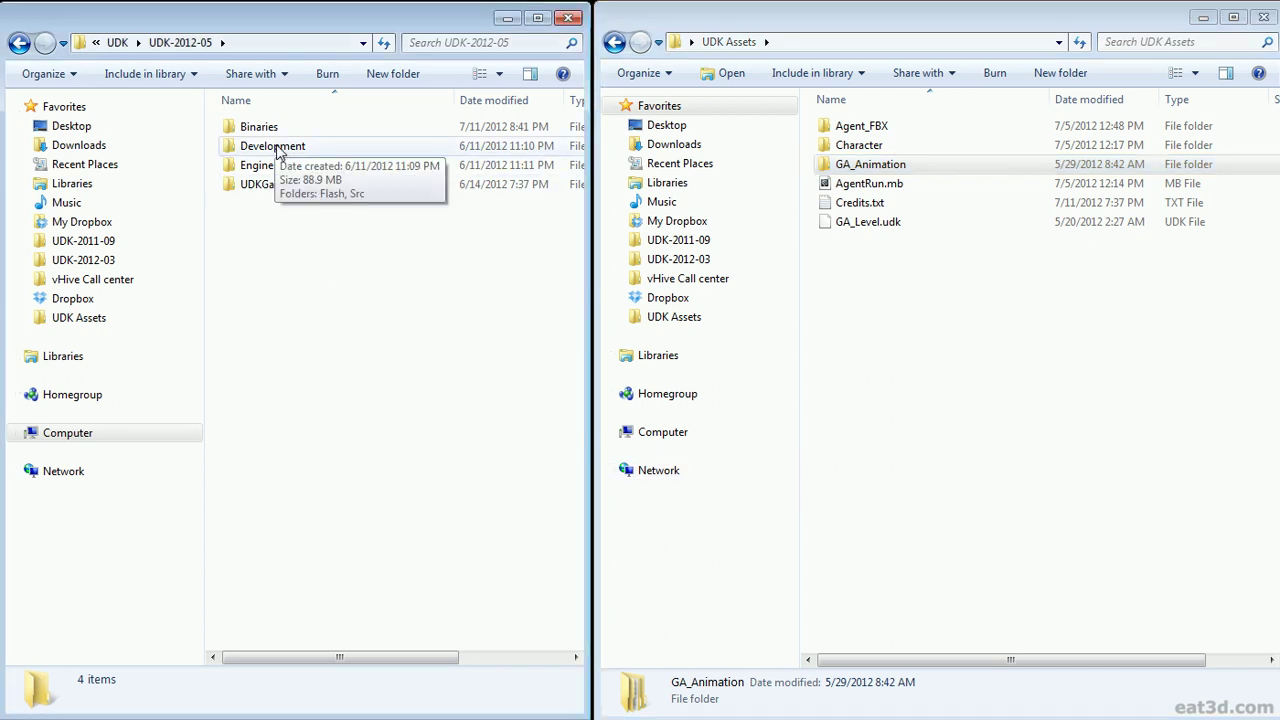
double_click(277, 147)
double_click(277, 148)
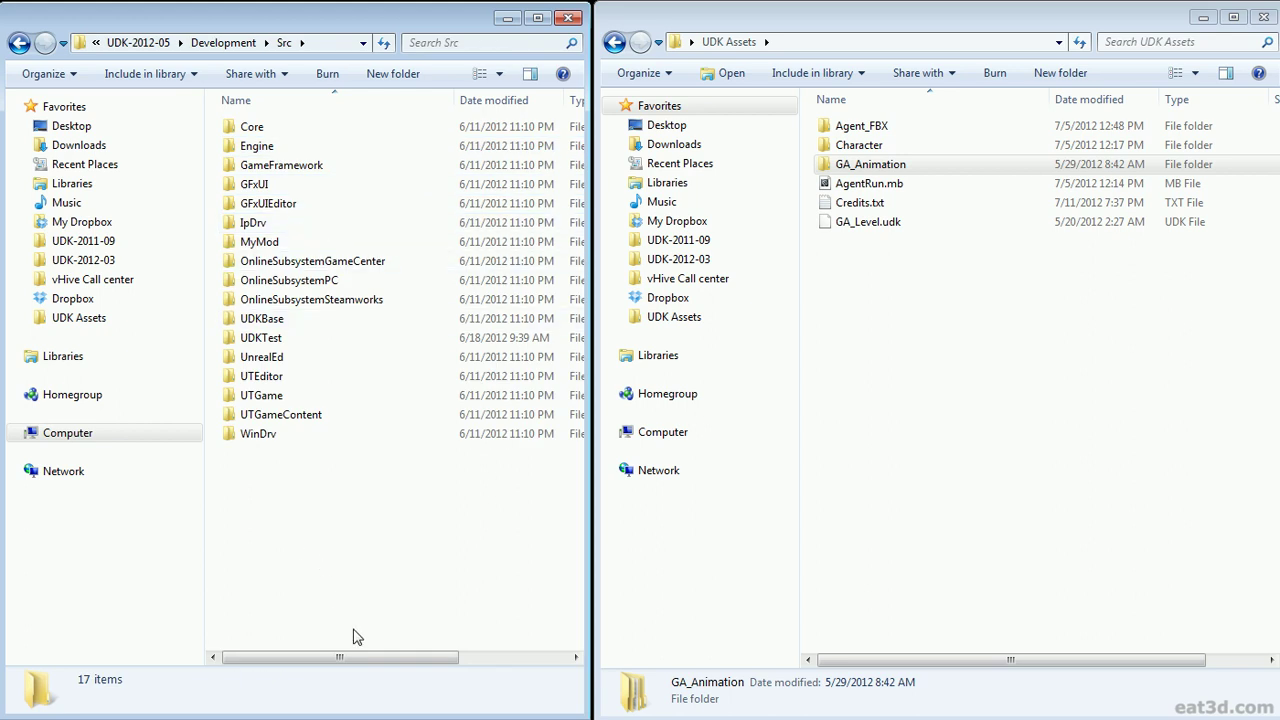
key("ctrl+v")
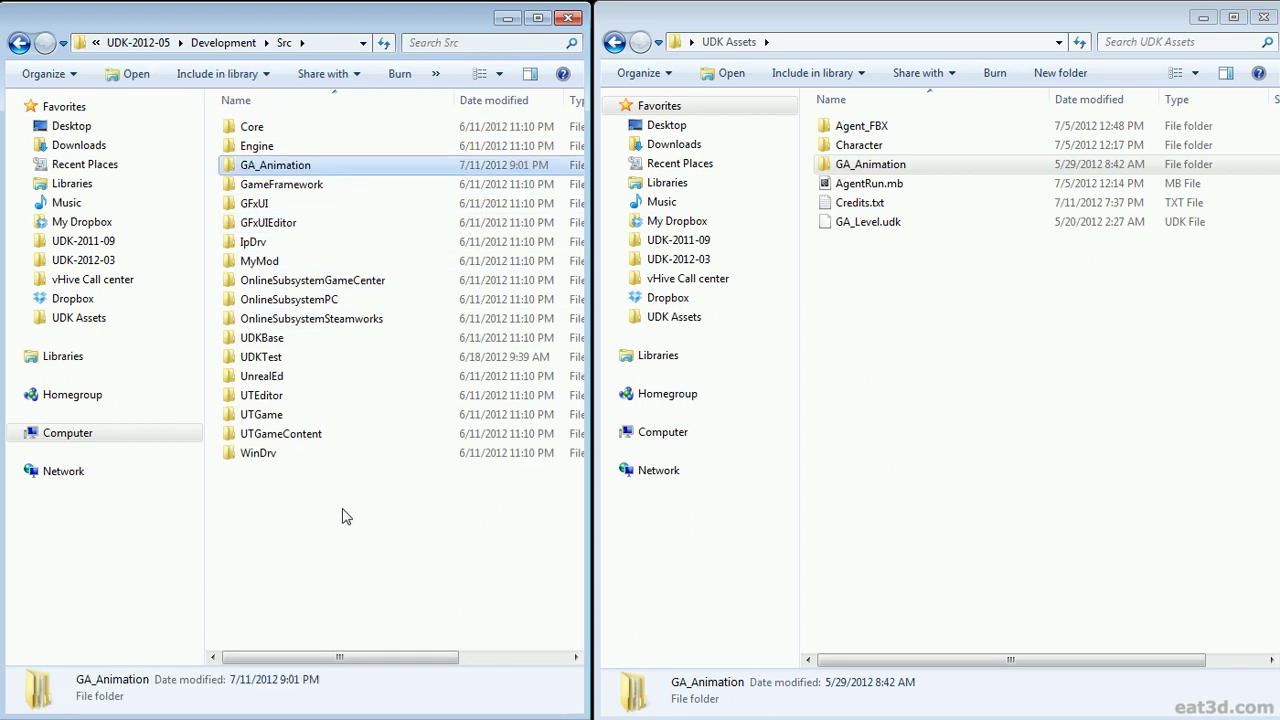
key("Return")
left_click(18, 43)
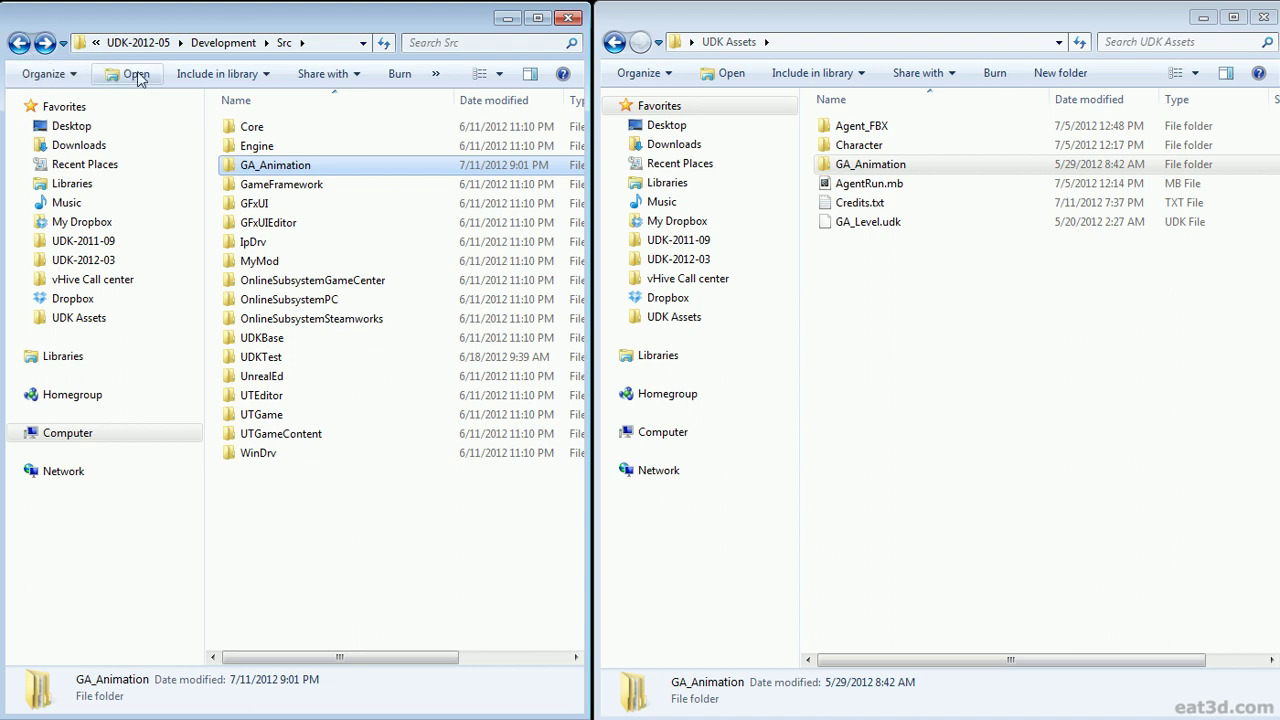
Copy GA_Level.udk from UDK Assets into the UDKGame\Content\Maps\UT3 folder of UDK-2012-05.
left_click(862, 224)
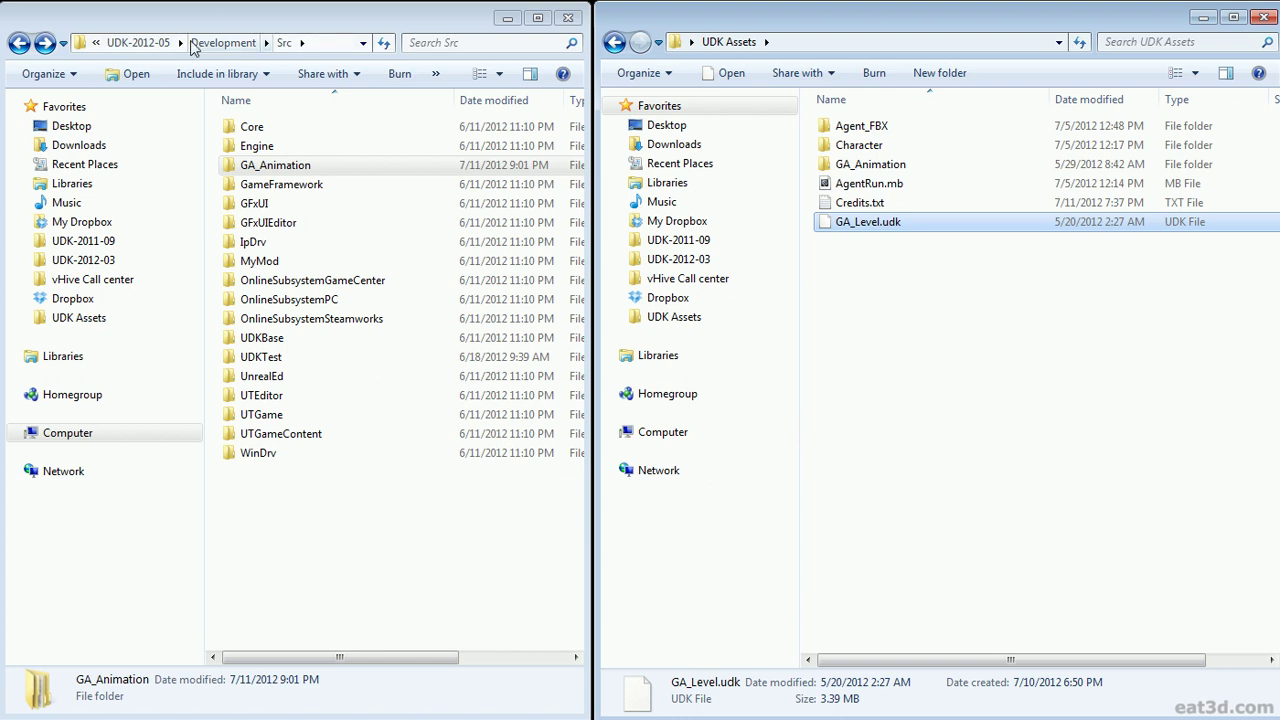
left_click(140, 43)
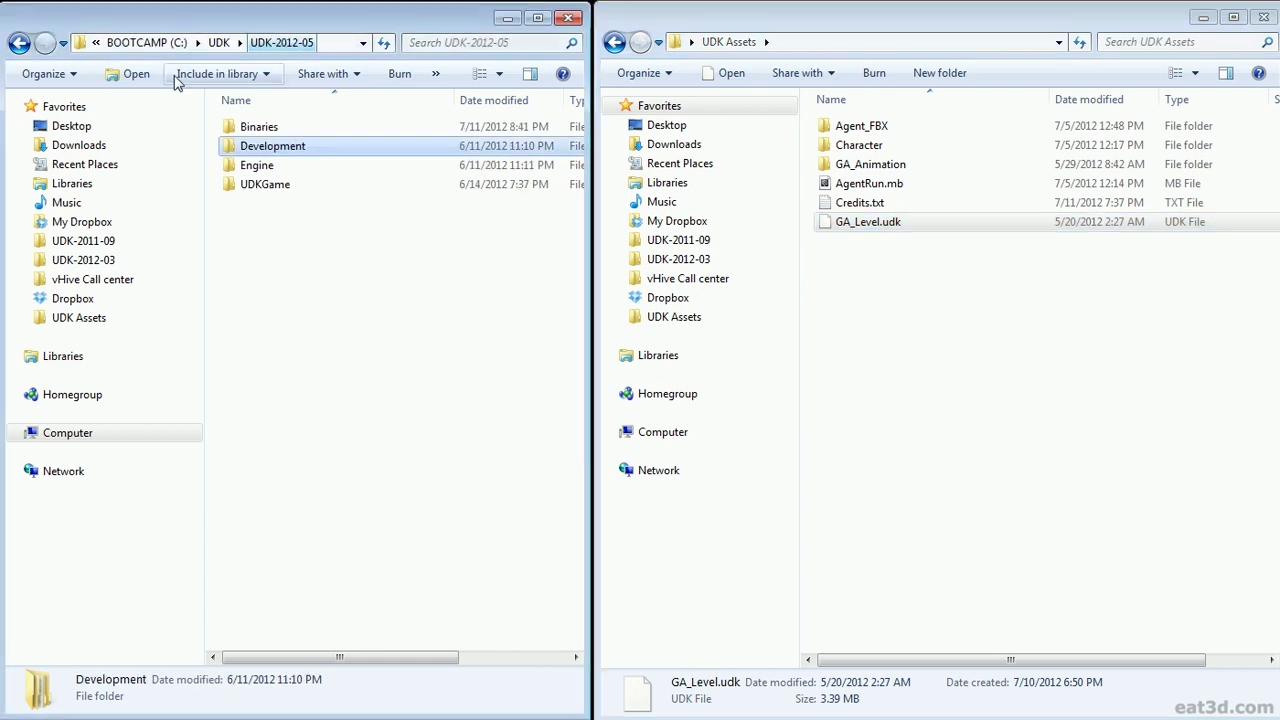
double_click(273, 193)
double_click(275, 187)
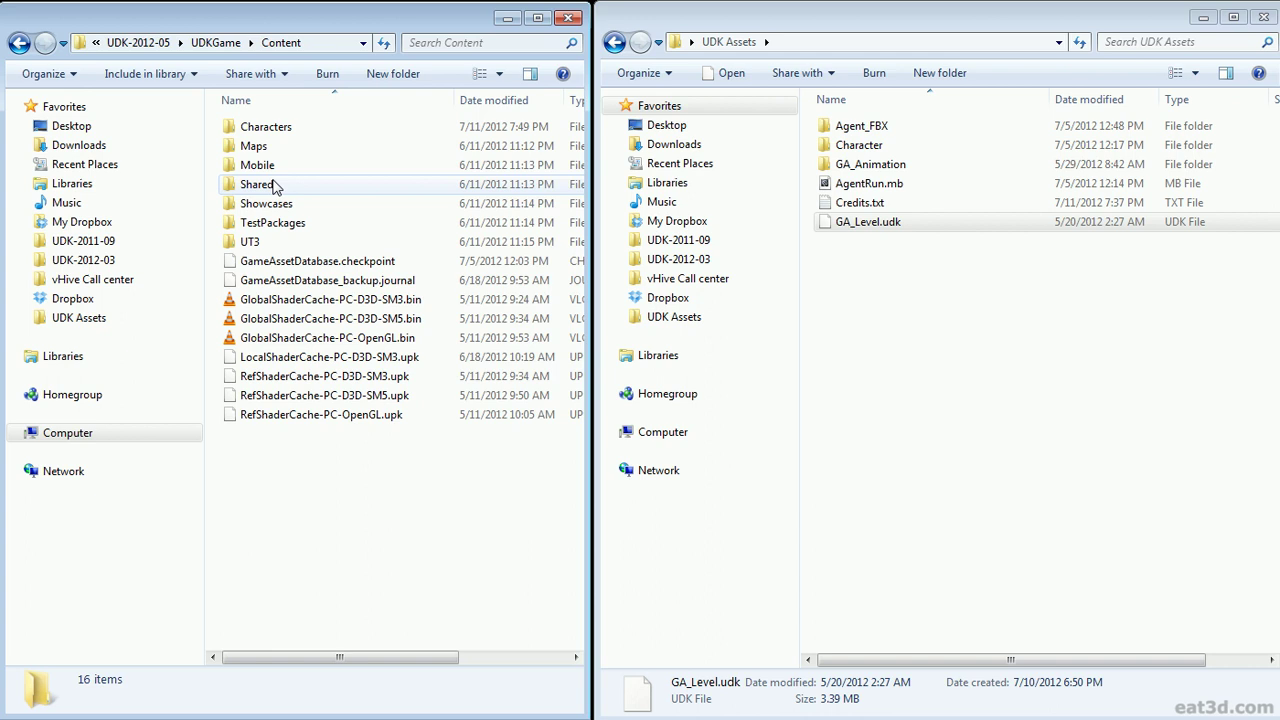
double_click(262, 150)
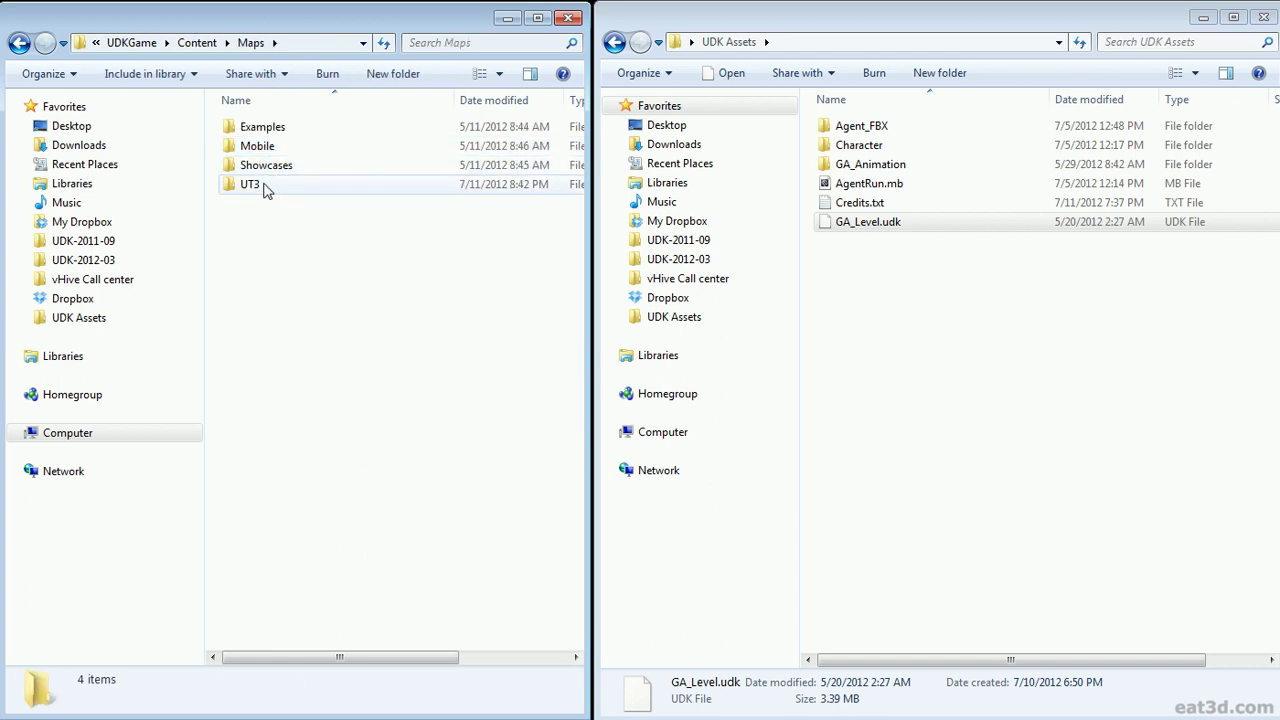
double_click(265, 187)
key("ctrl+v")
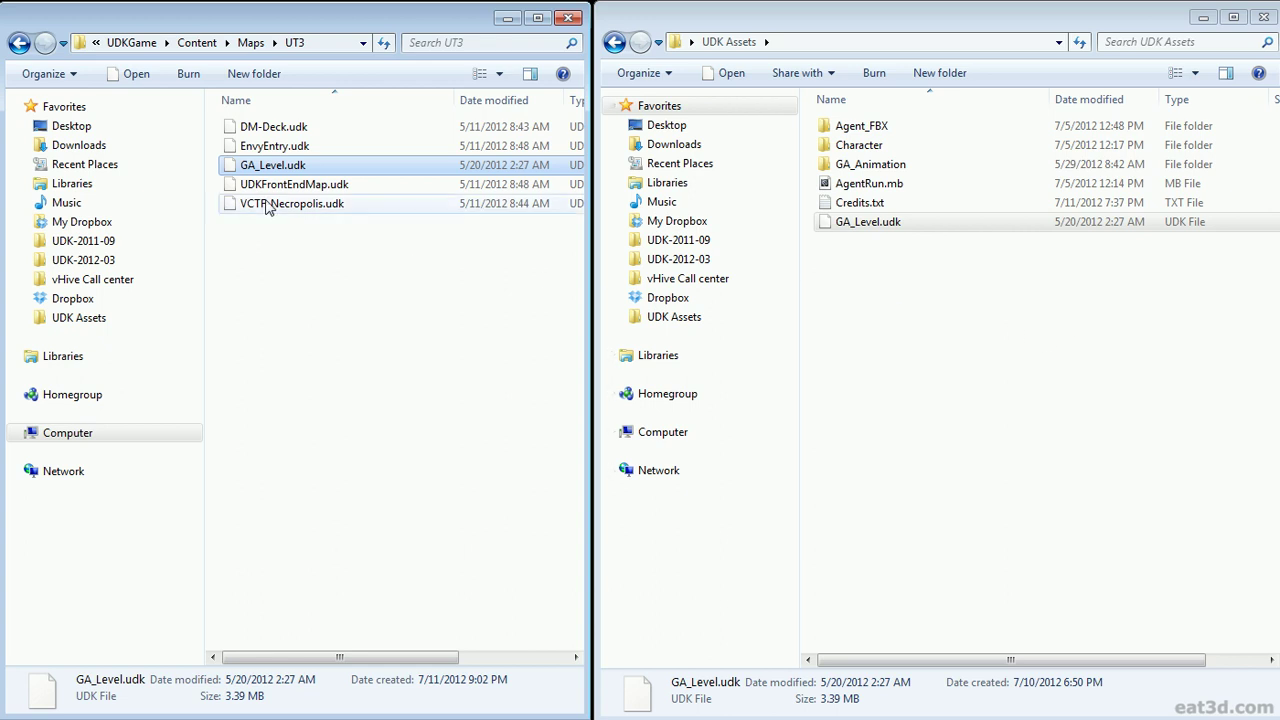
Open DefaultEngine.ini from the UDKGame\Config folder for editing.
left_click(18, 44)
left_click(18, 44)
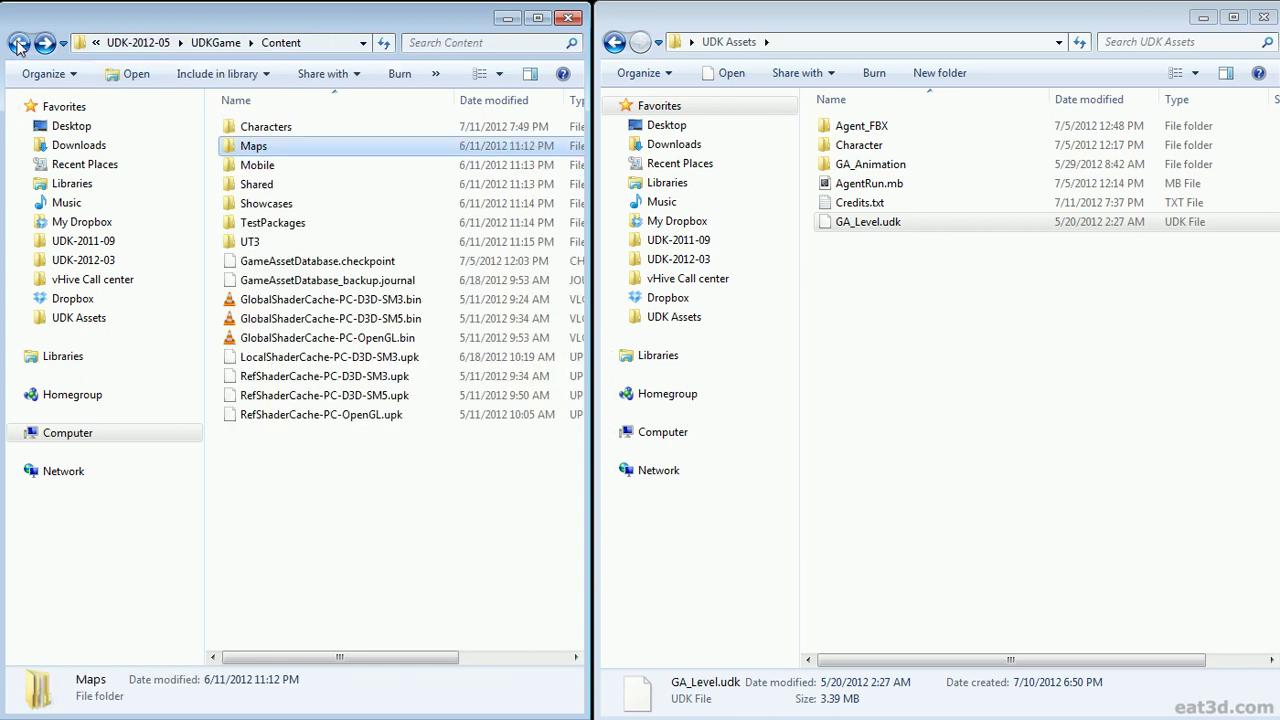
left_click(18, 44)
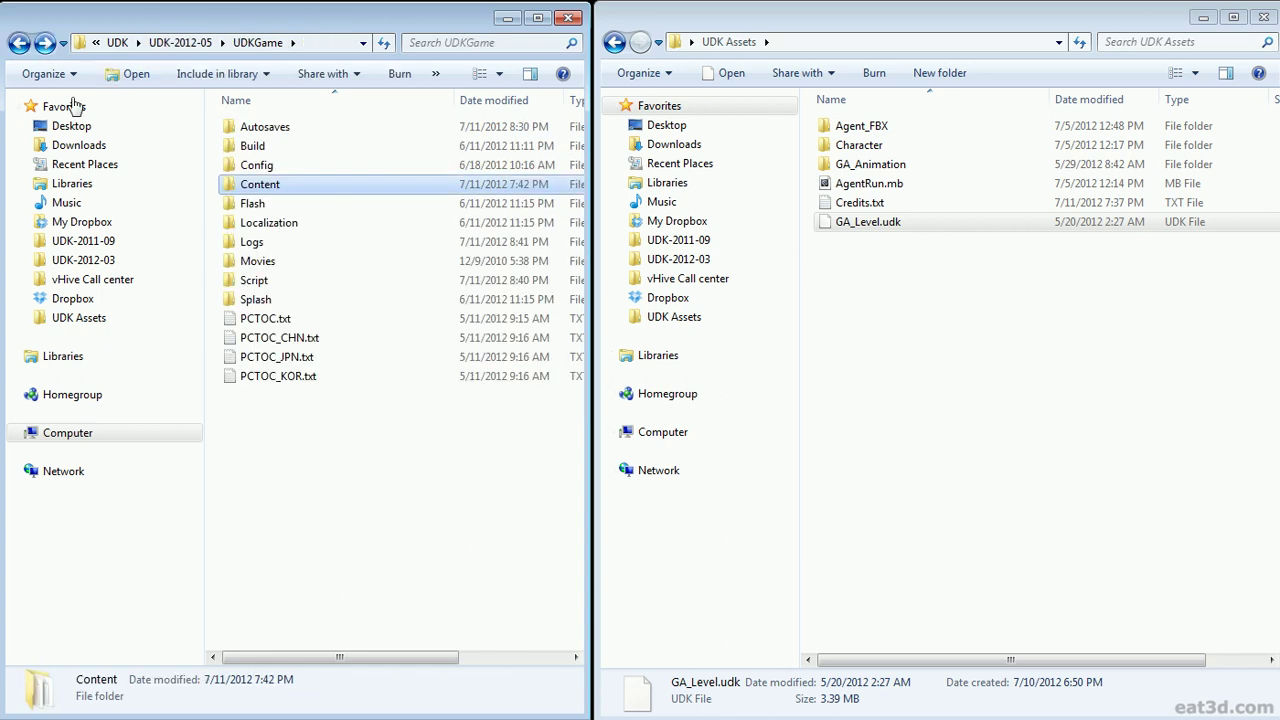
double_click(277, 167)
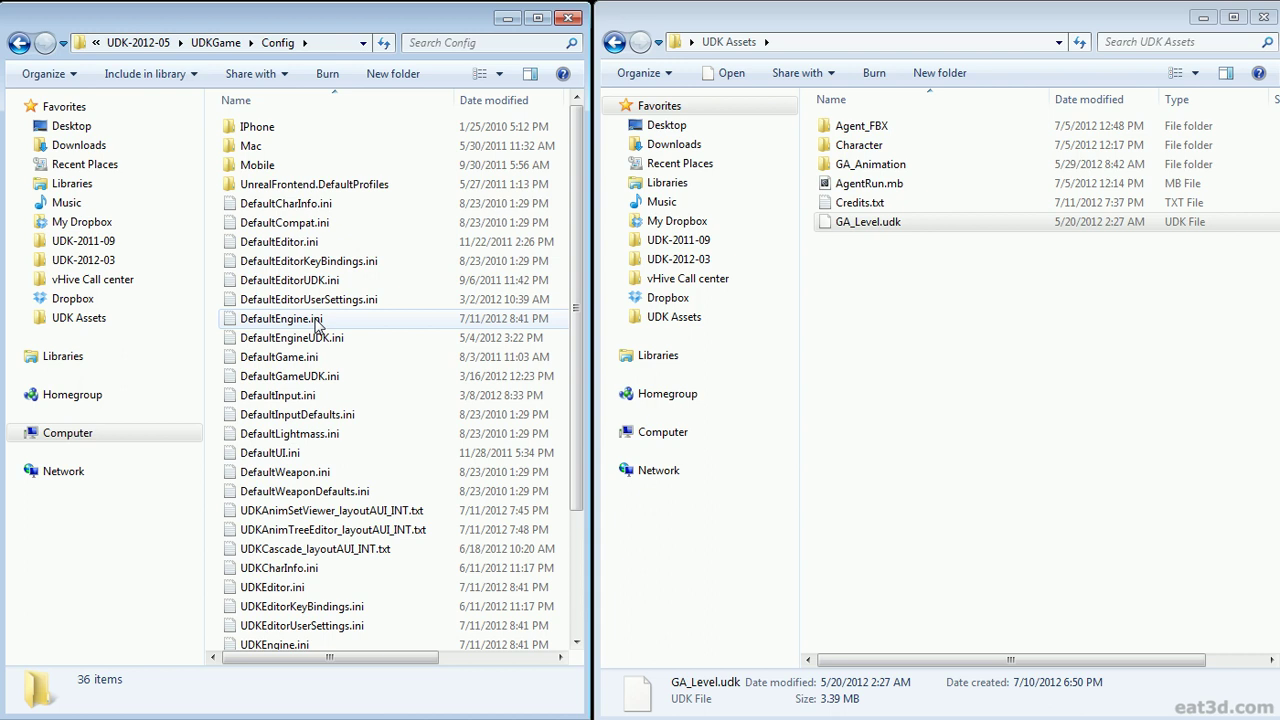
double_click(308, 327)
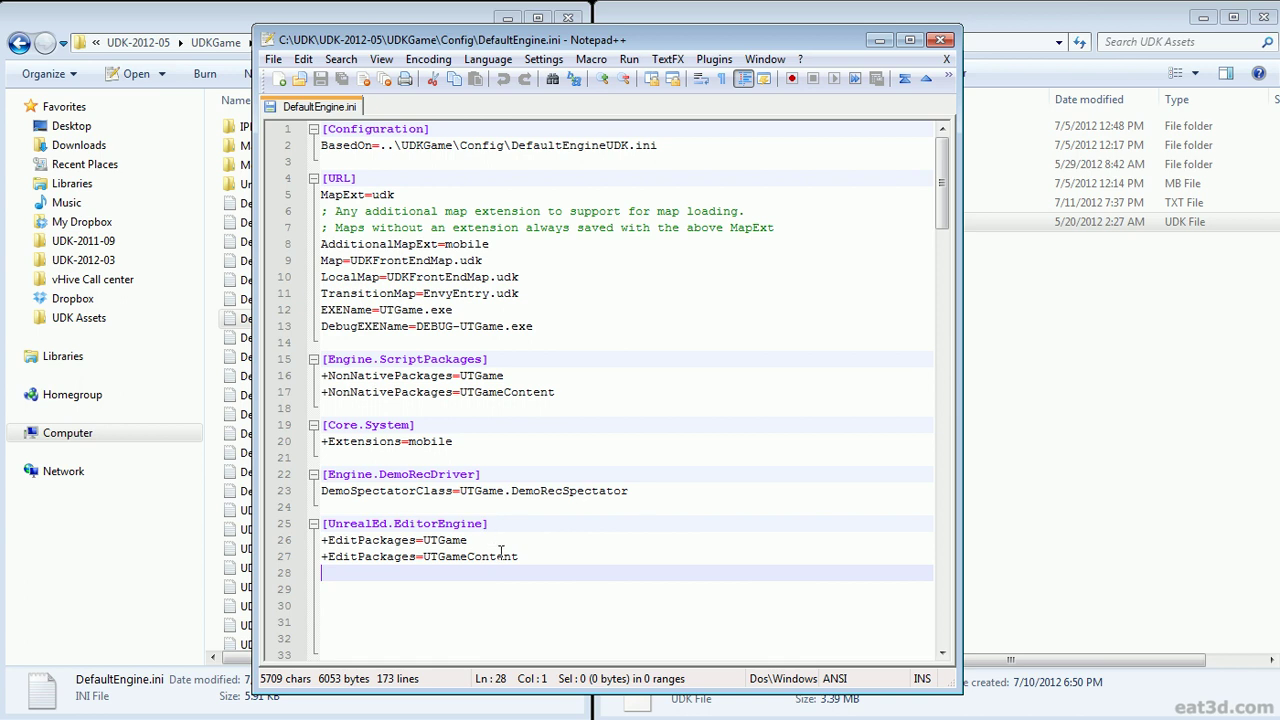
Add the line +EditPackages=GA_Animation below the UTGameContent entry in the UnrealEd.EditorEngine section and save the file.
left_click(534, 563)
key("Return")
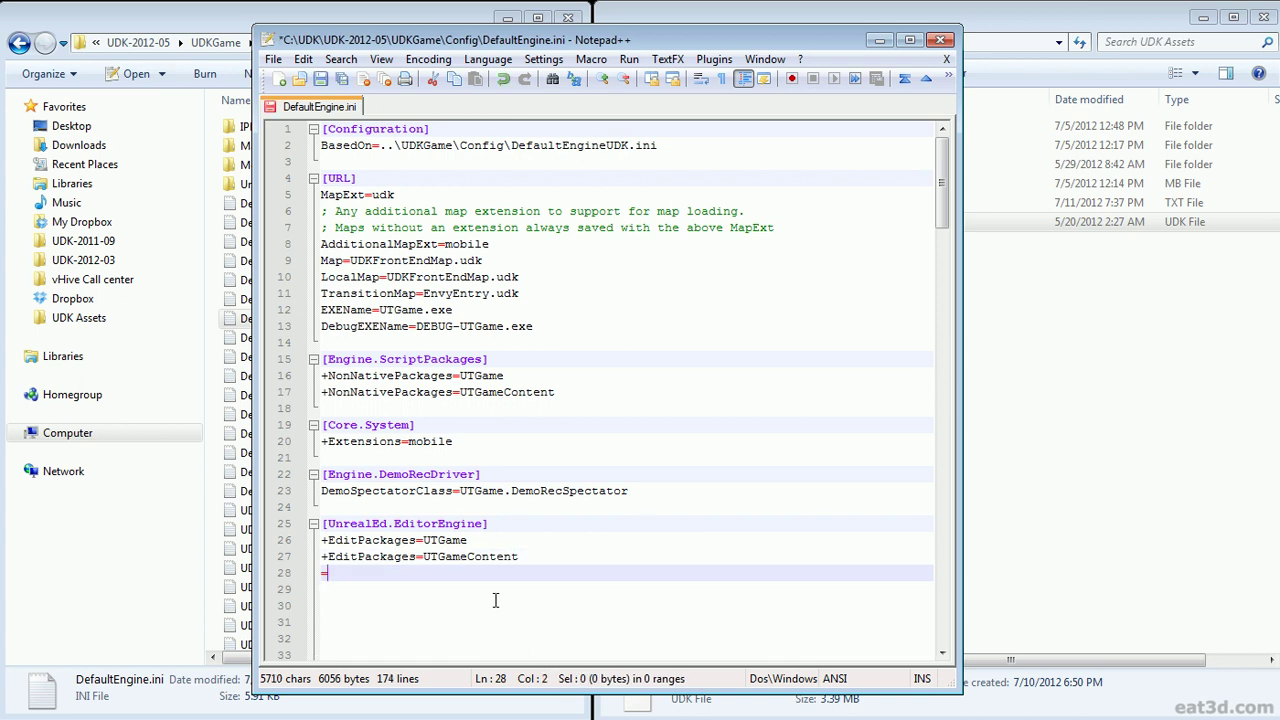
type("+EditPackages=")
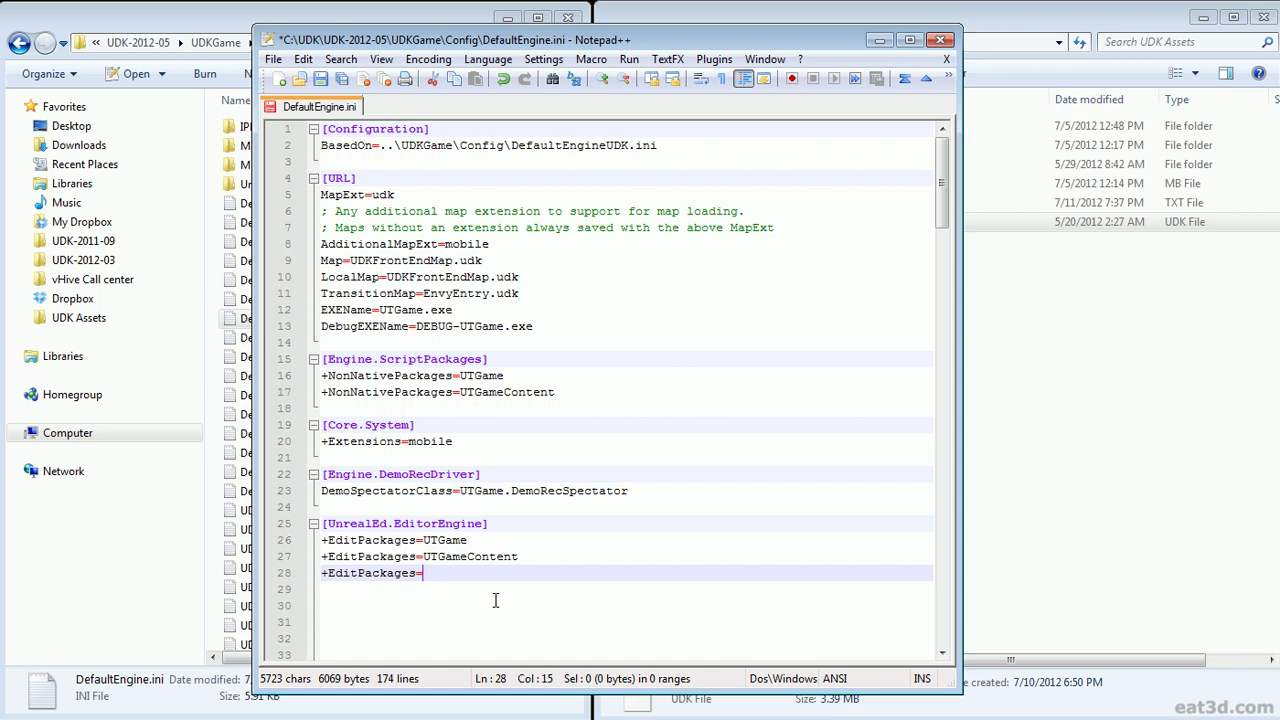
type("GA_Animatio")
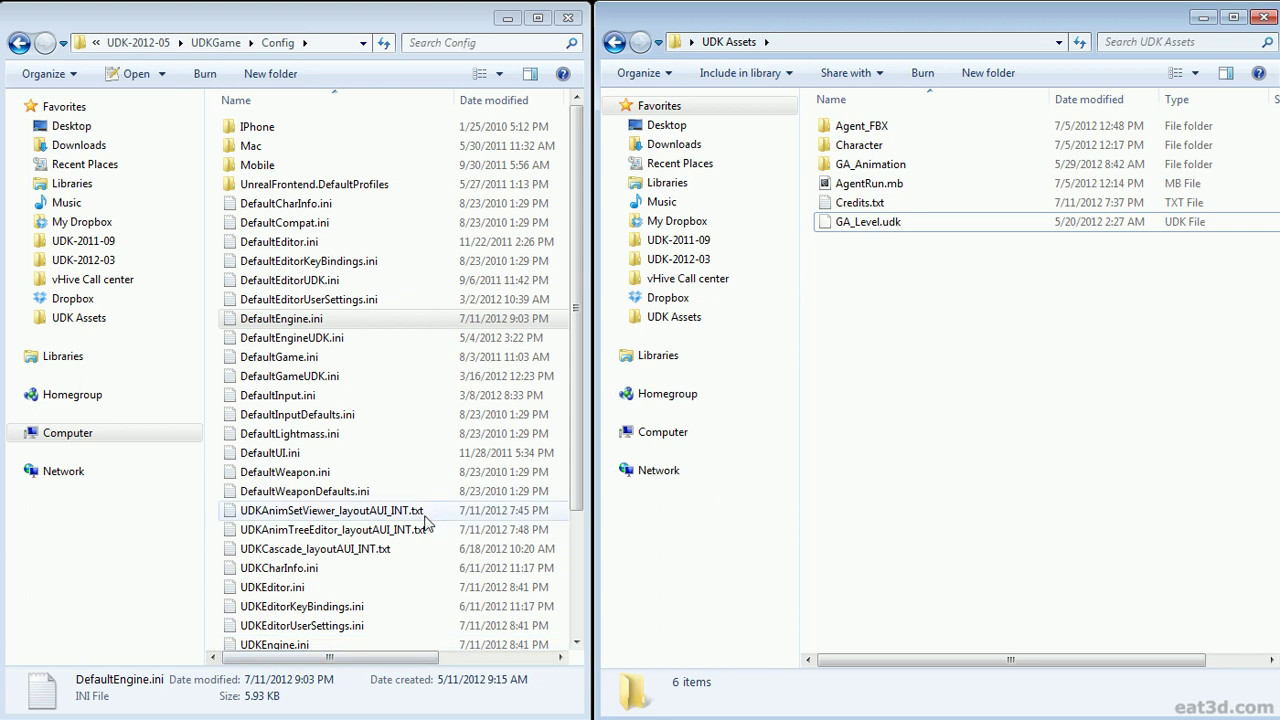
Launch Unreal Frontend from the desktop and run a full recompile of the scripts.
left_click_drag(589, 166, 420, 166)
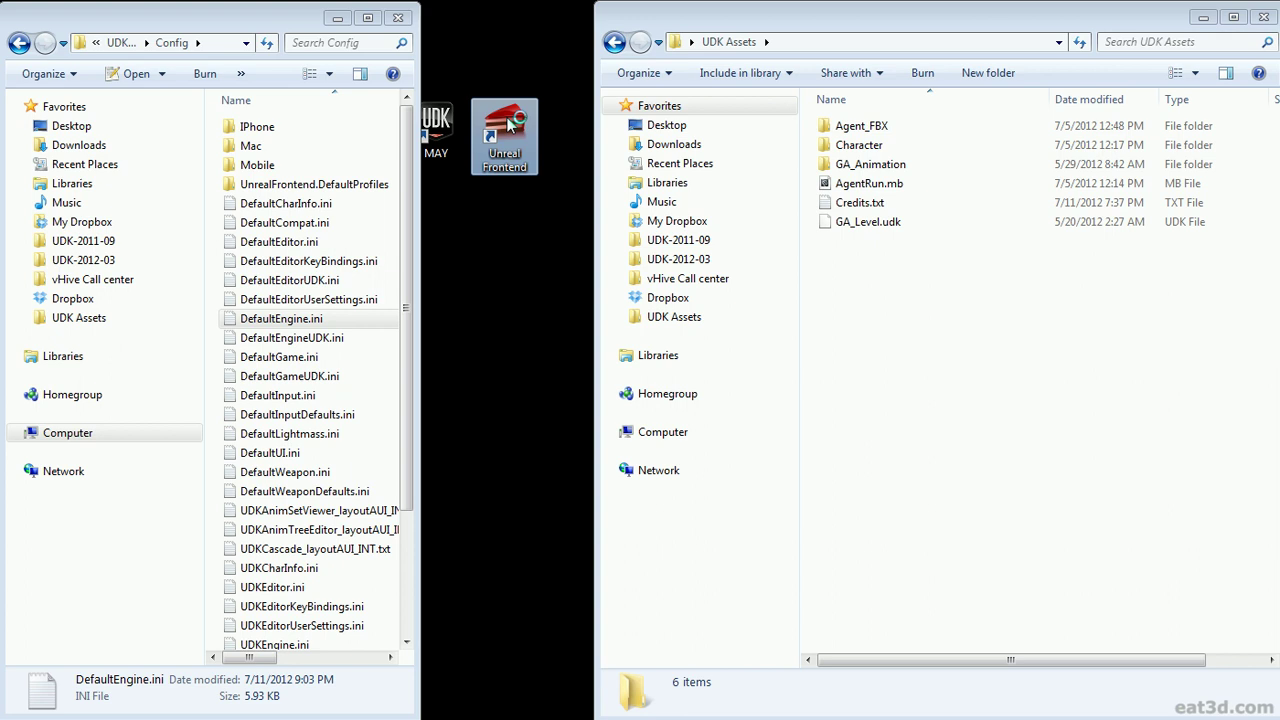
double_click(507, 124)
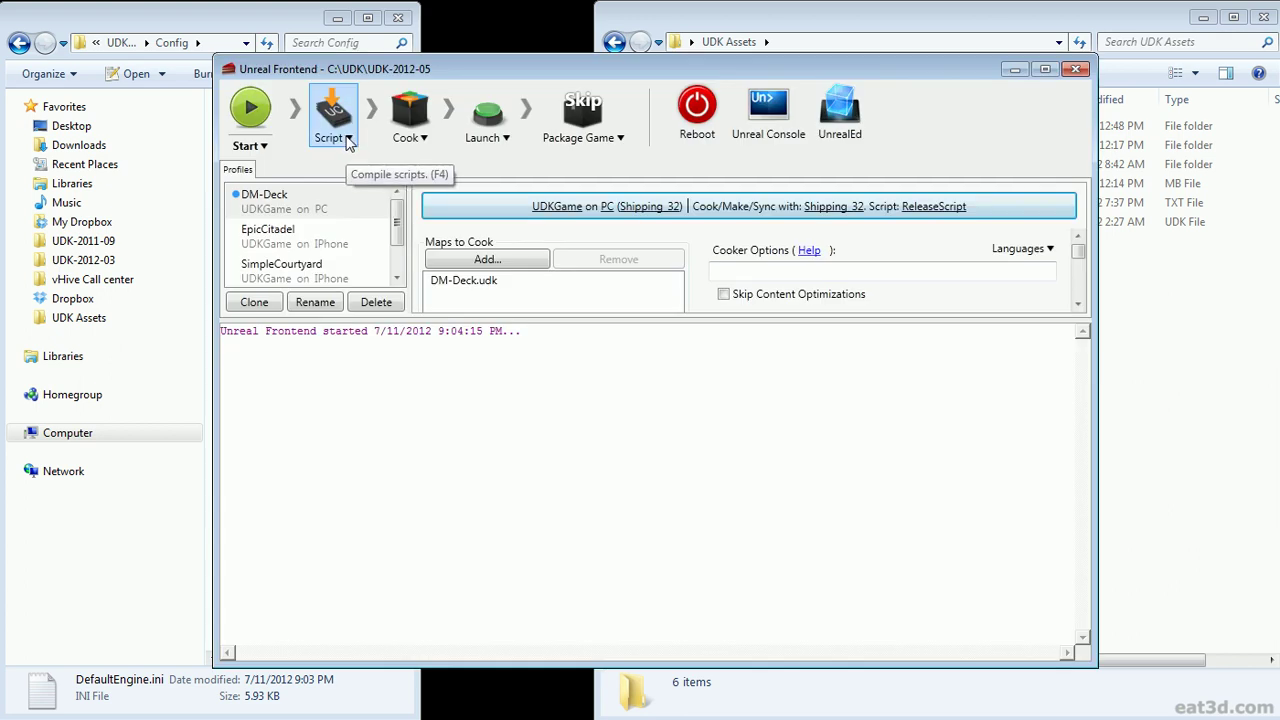
left_click(348, 141)
left_click(368, 187)
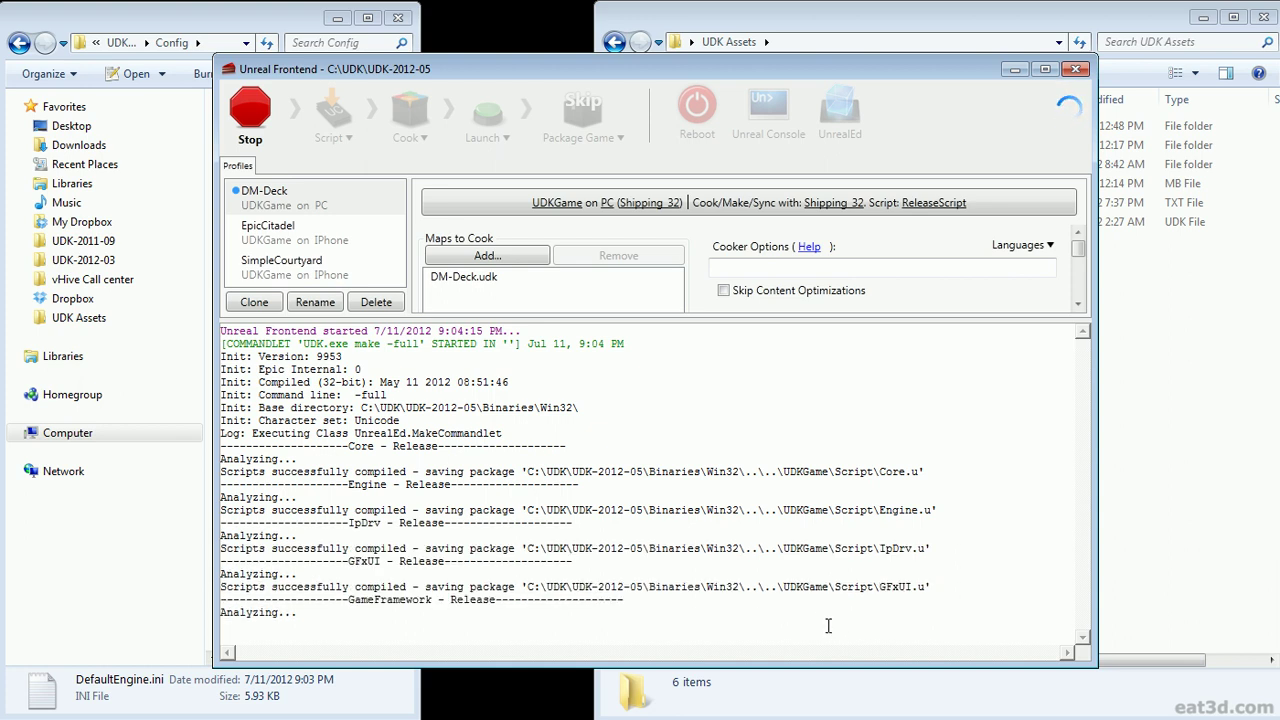
left_click_drag(600, 625, 213, 626)
left_click(658, 635)
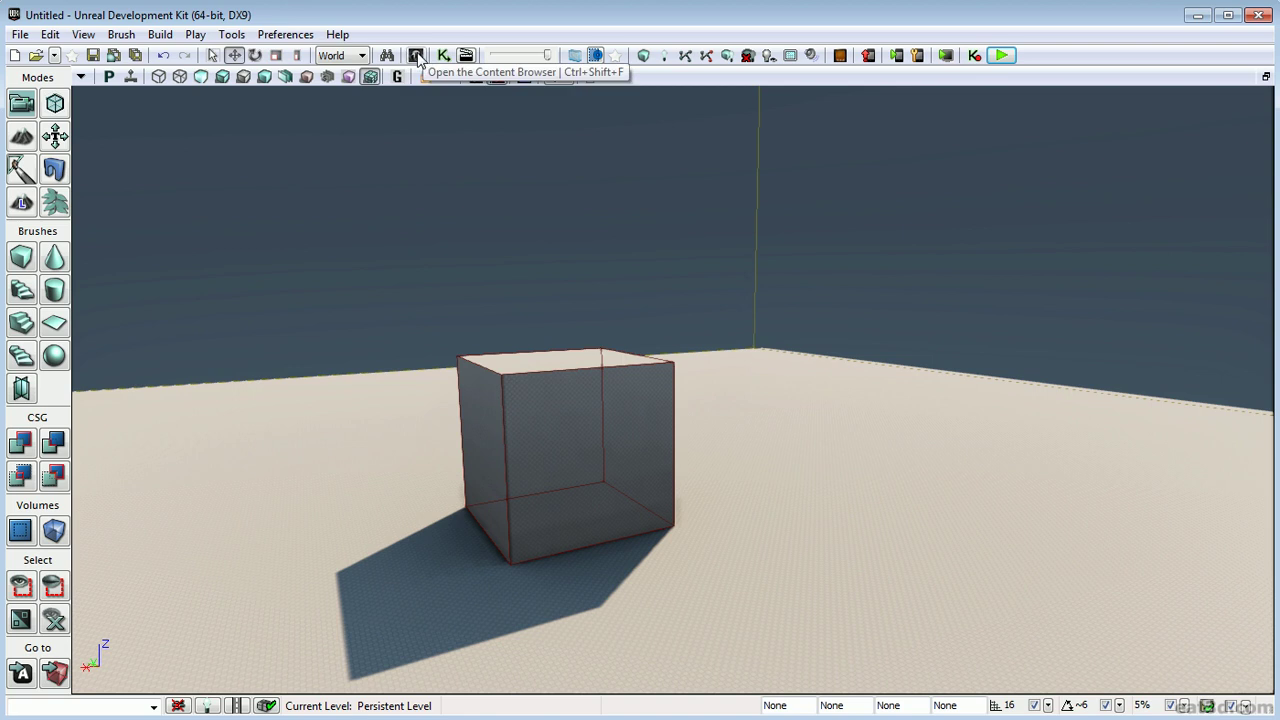
In the UDK editor, open GA_AnimTree from the GA_Agent package under Content\Characters in the AnimTree Editor.
left_click(418, 54)
left_click(240, 562)
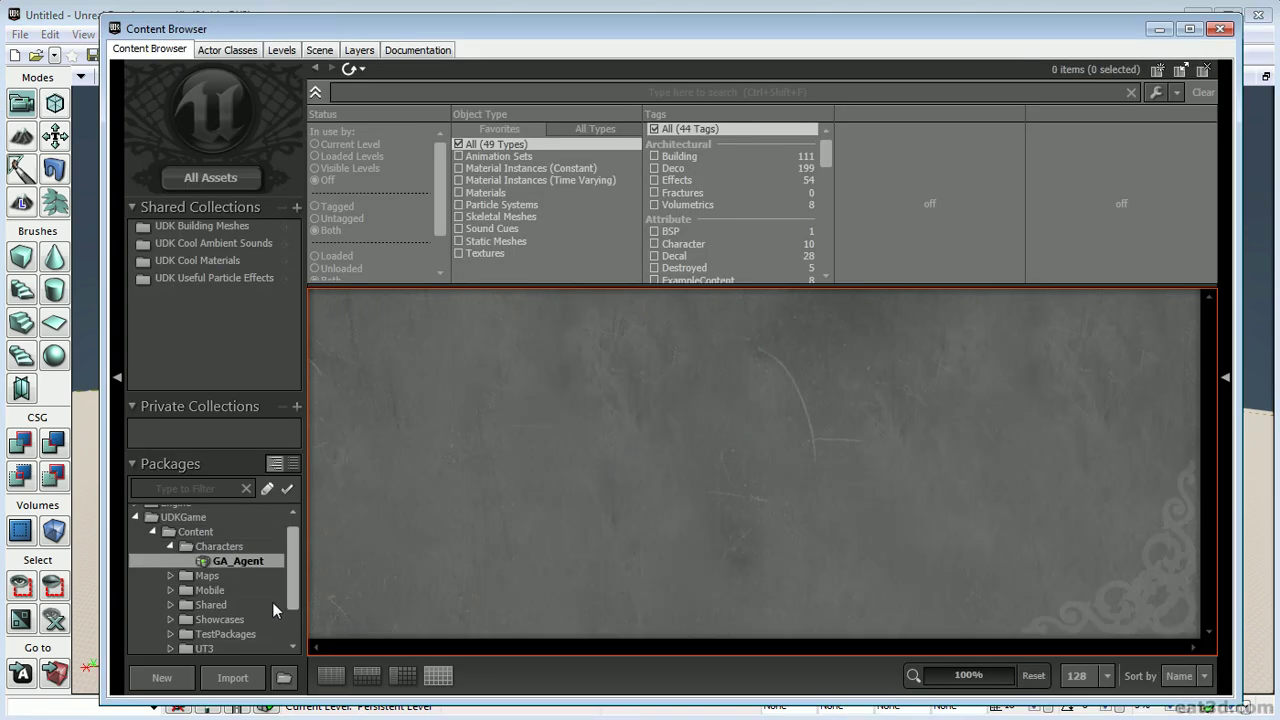
left_click(841, 375)
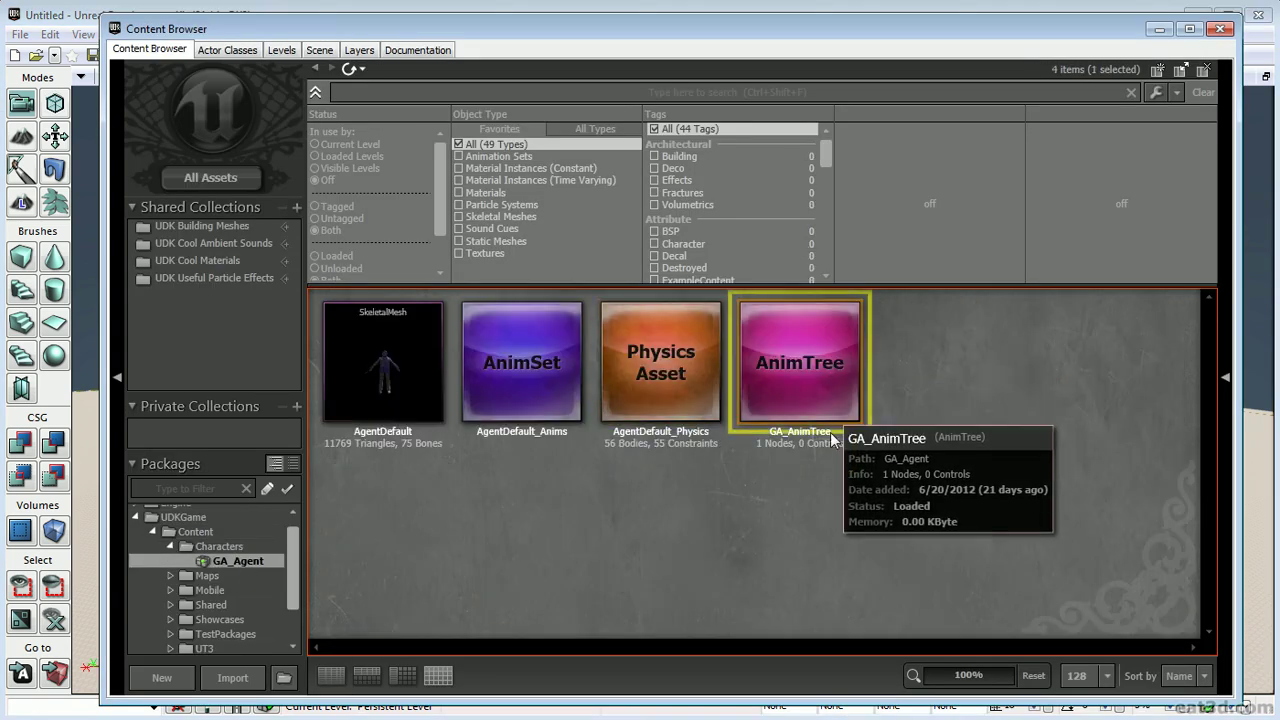
double_click(810, 359)
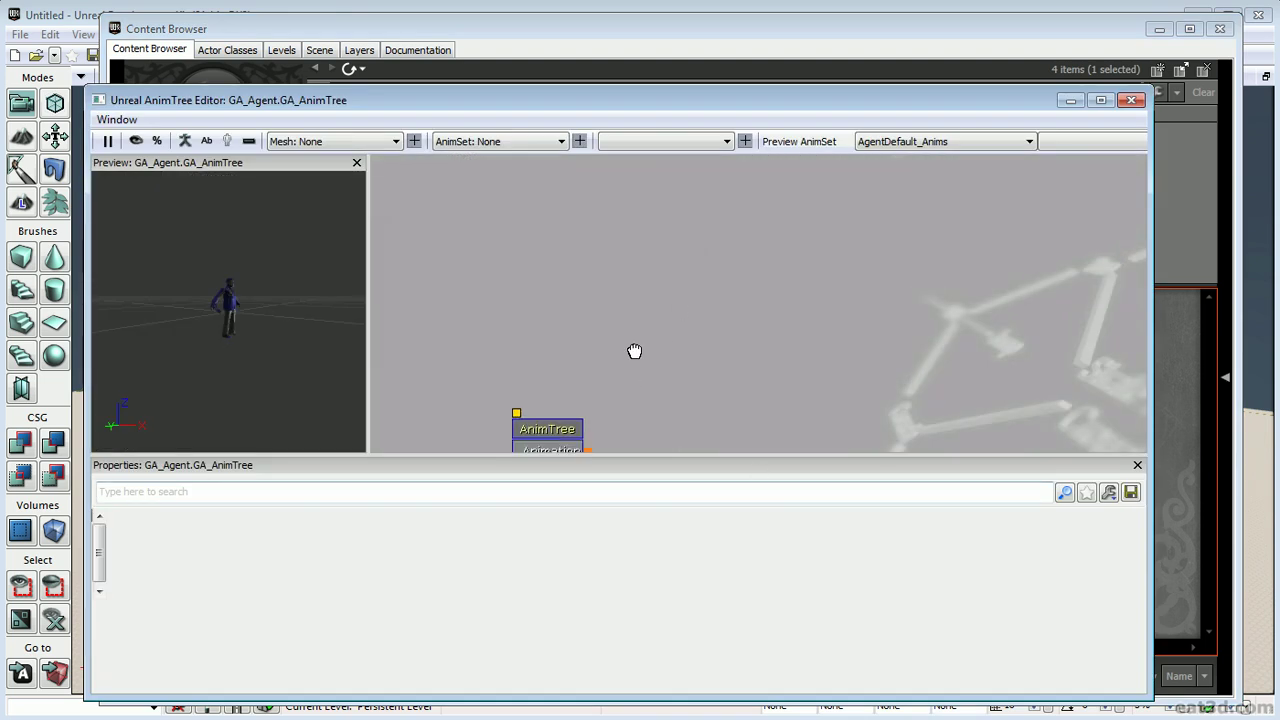
Add a UDKAnimBlendByIdle node and connect its Out to the Animation connector of the AnimTree node.
left_click_drag(634, 351, 572, 294)
left_click(543, 304)
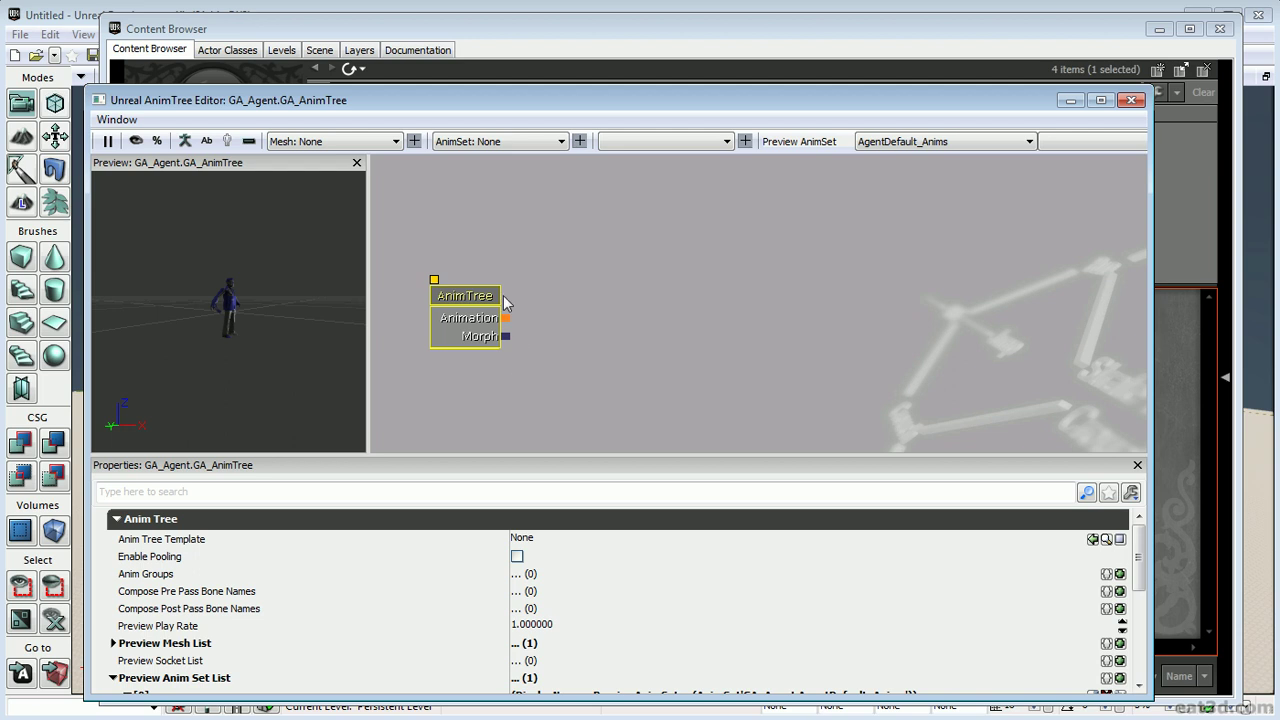
left_click_drag(556, 262, 577, 259)
right_click(573, 226)
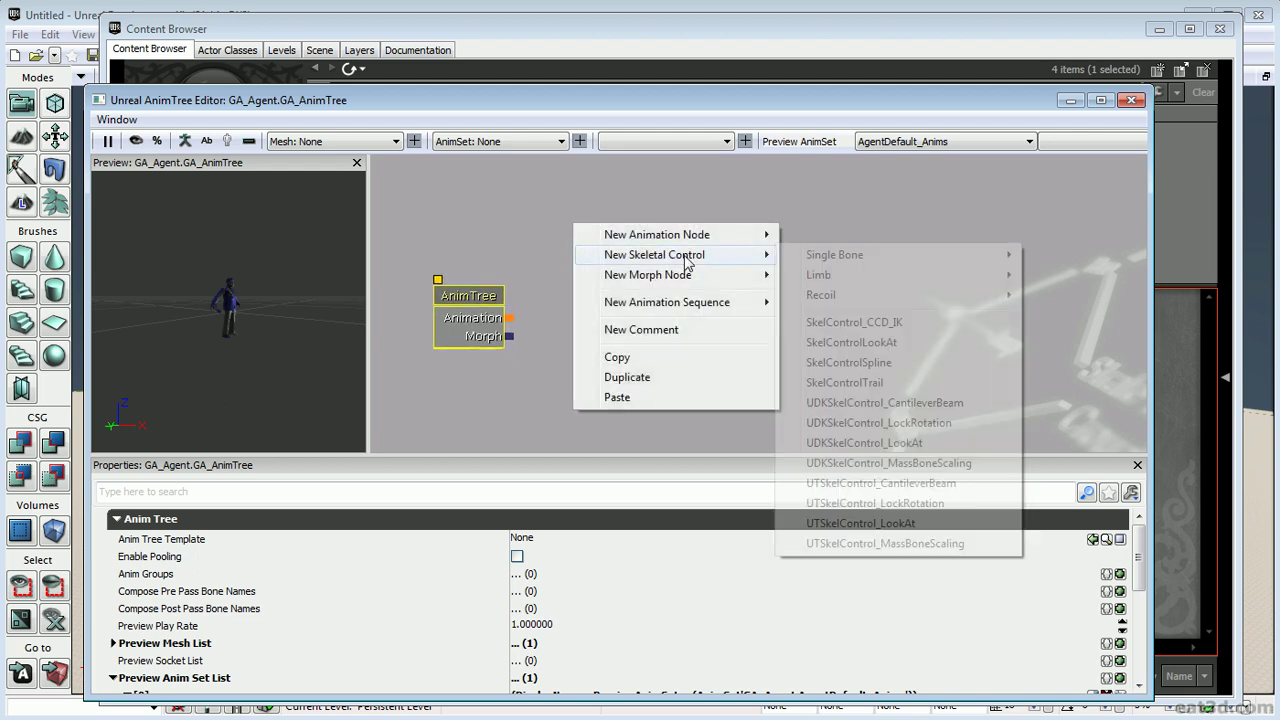
left_click_drag(532, 211, 609, 225)
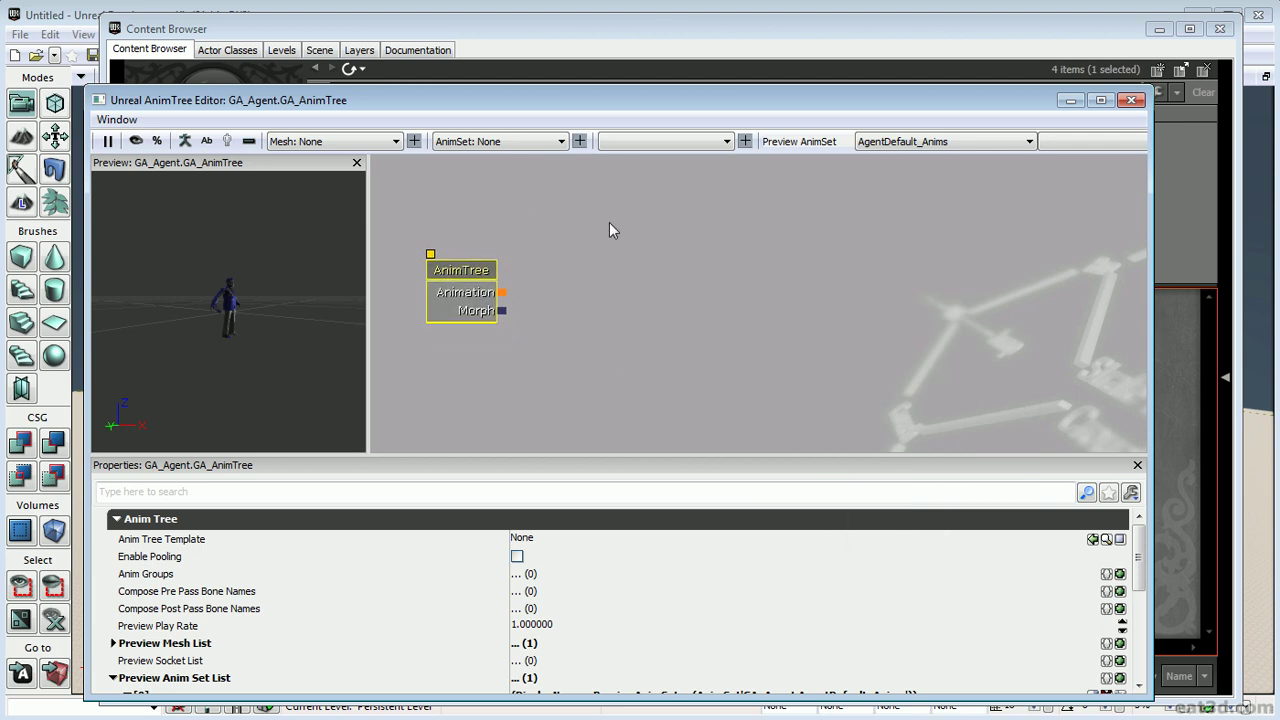
right_click(618, 229)
mouse_move(767, 224)
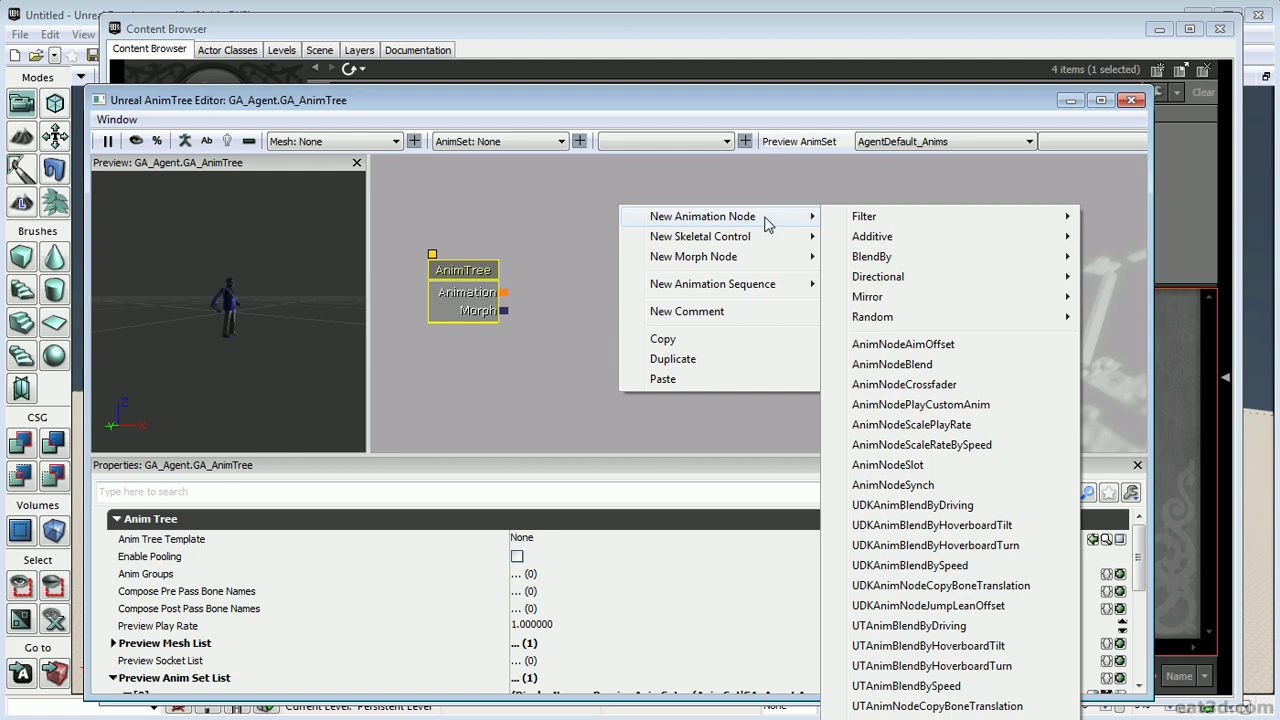
mouse_move(917, 262)
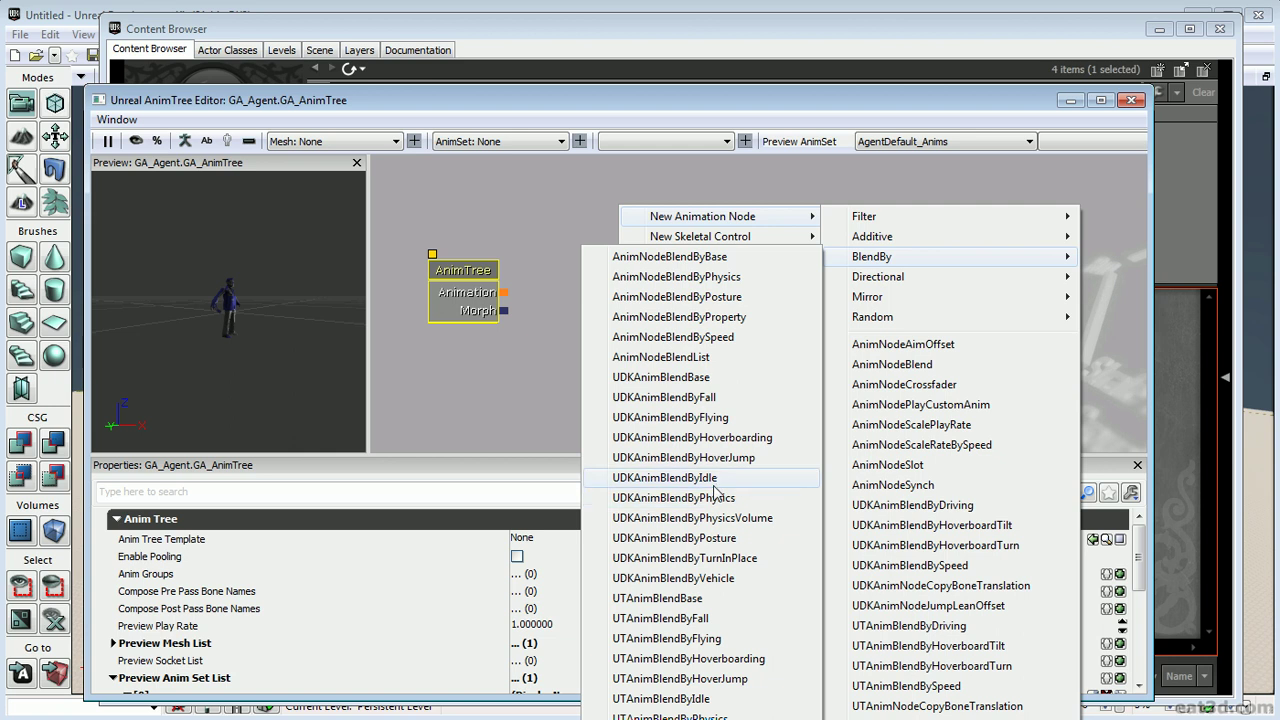
left_click(711, 480)
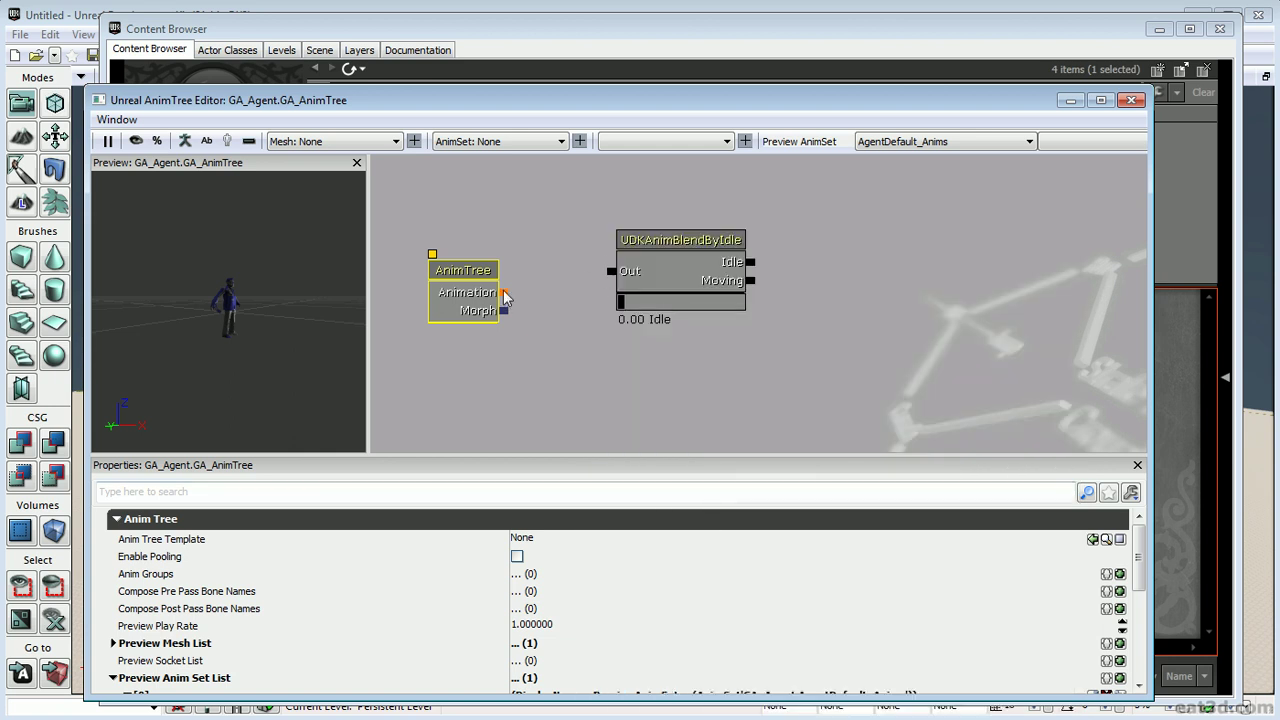
left_click_drag(505, 297, 611, 271)
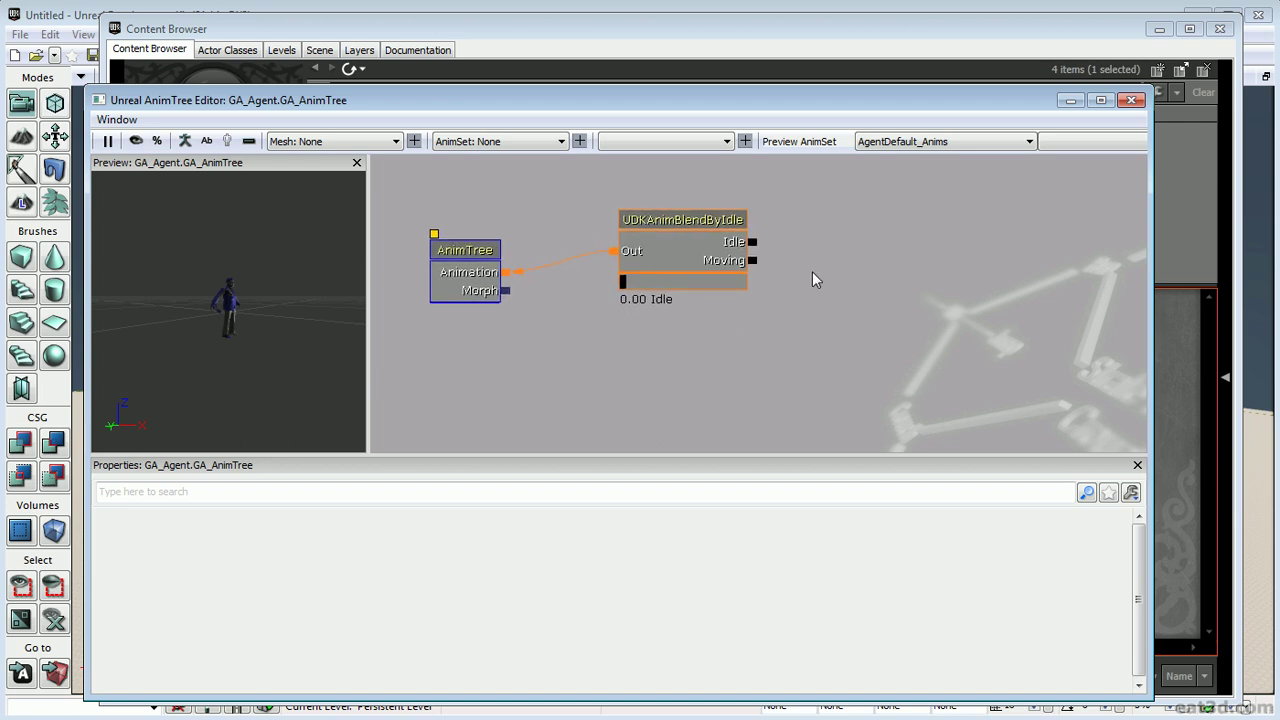
Add an AnimNodeSequence node beside the Idle and Moving connectors of the UDKAnimBlendByIdle node.
right_click(820, 231)
mouse_move(884, 312)
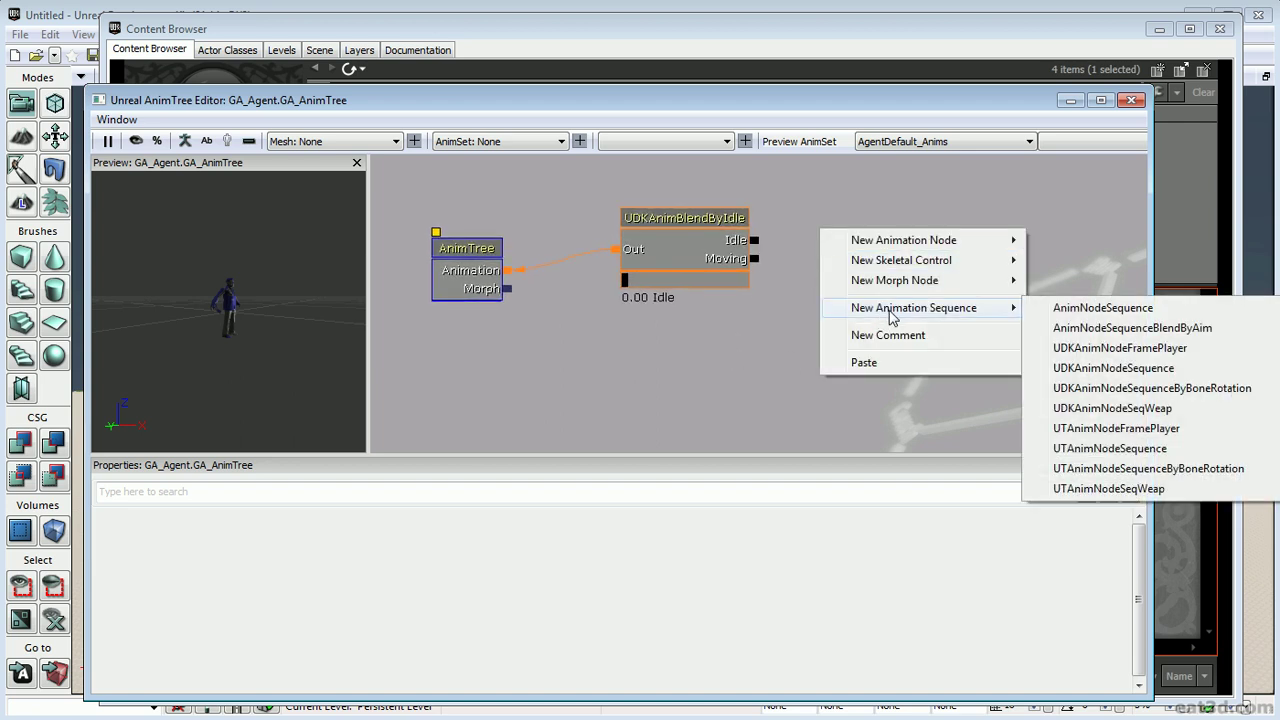
left_click(1072, 312)
left_click(832, 290)
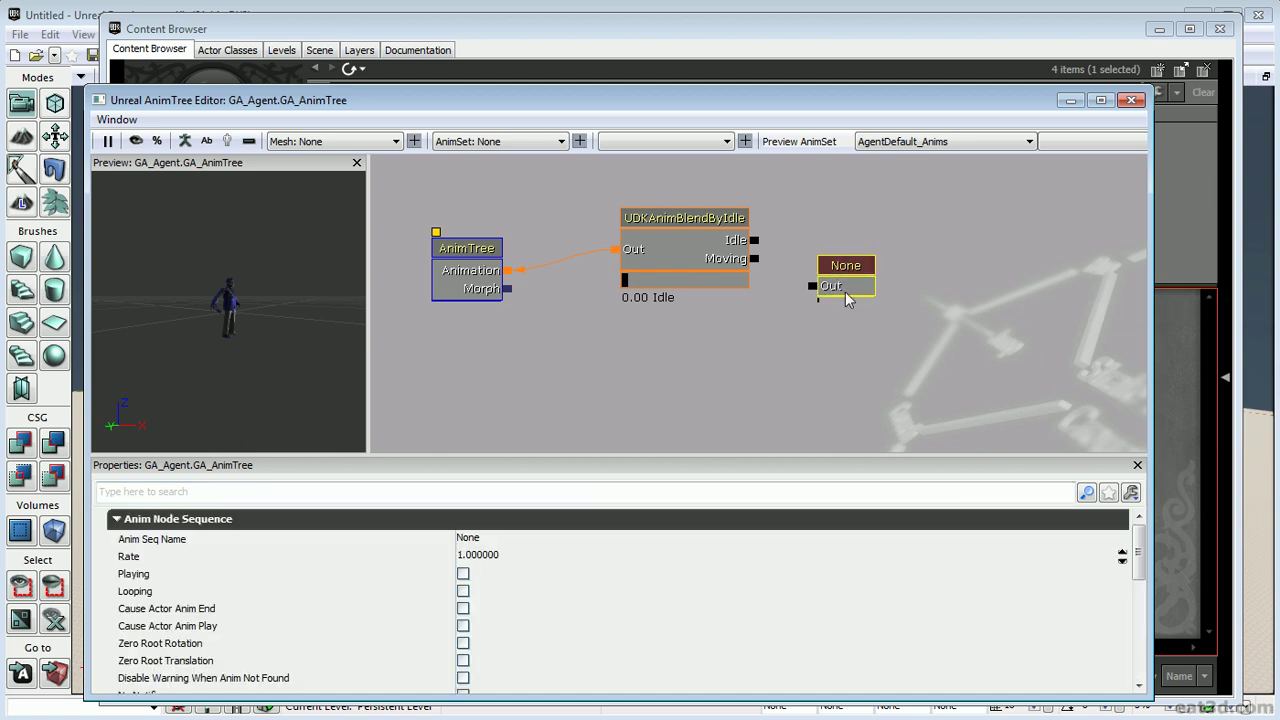
right_click(744, 330)
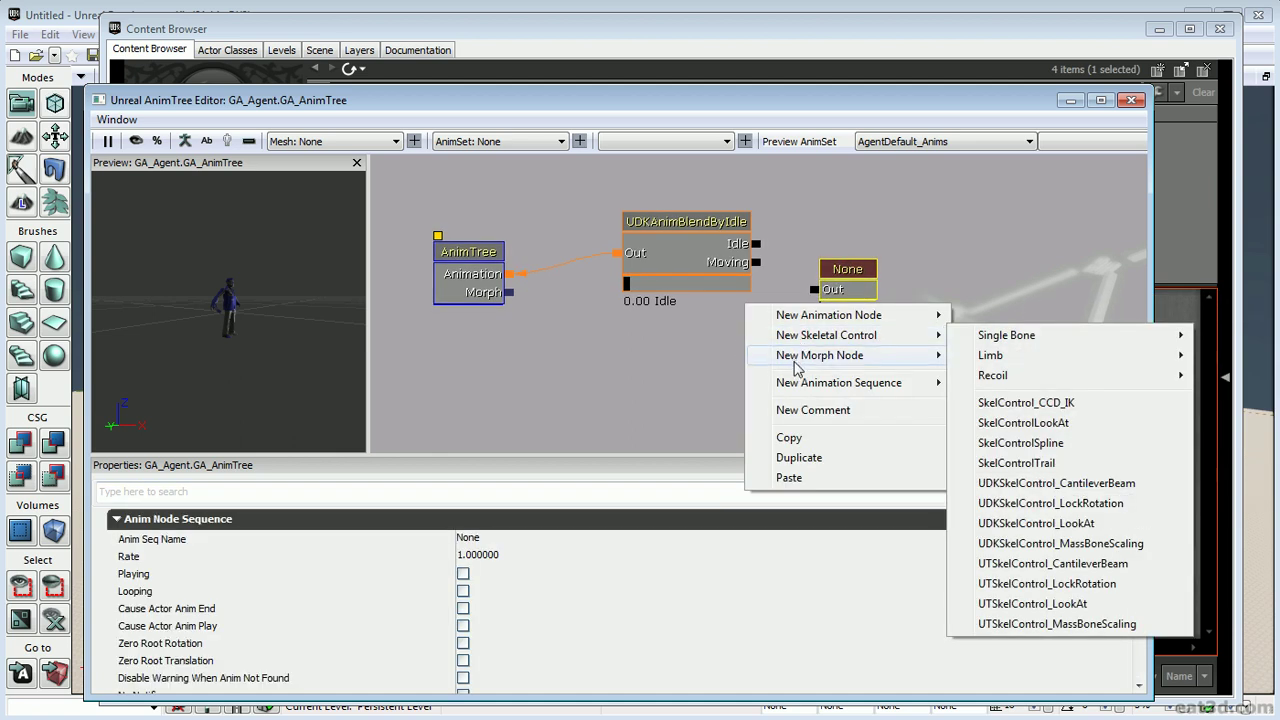
mouse_move(806, 386)
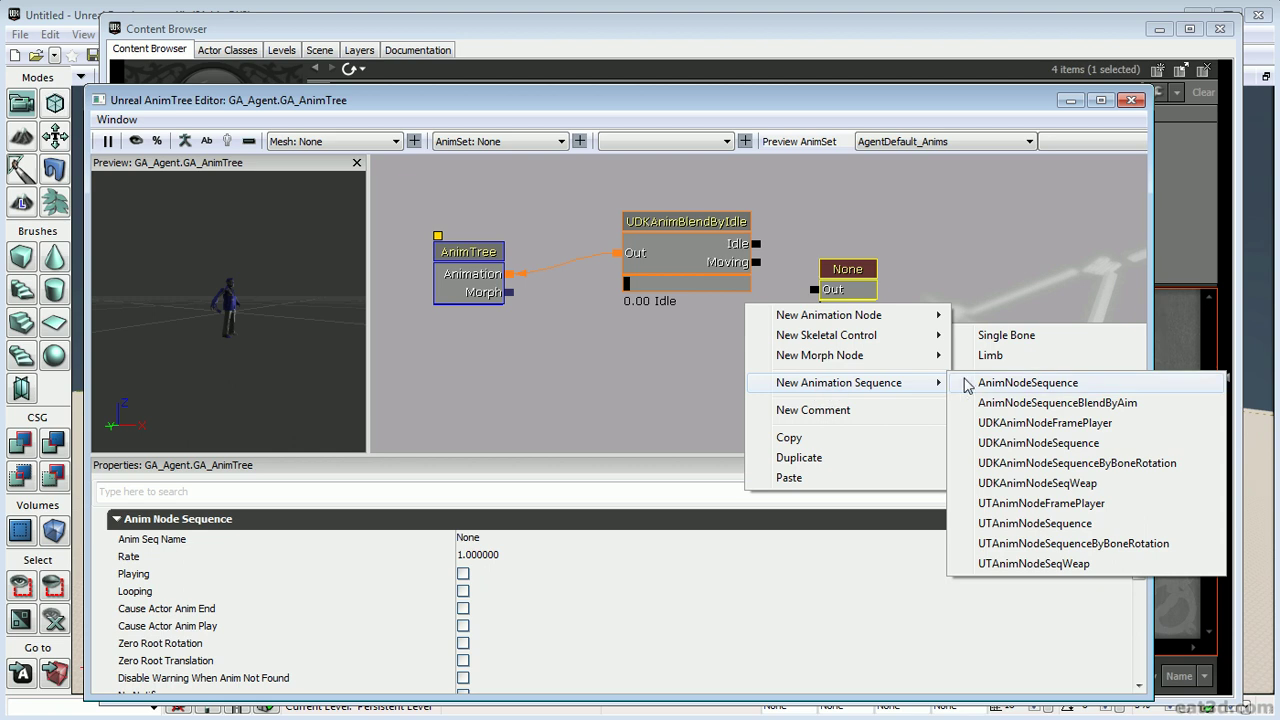
left_click(995, 258)
Move the unnamed sequence node clear of the blend node, set its Anim Seq Name to AgentIdle, and enable Playing and Looping.
left_click_drag(848, 289, 927, 230)
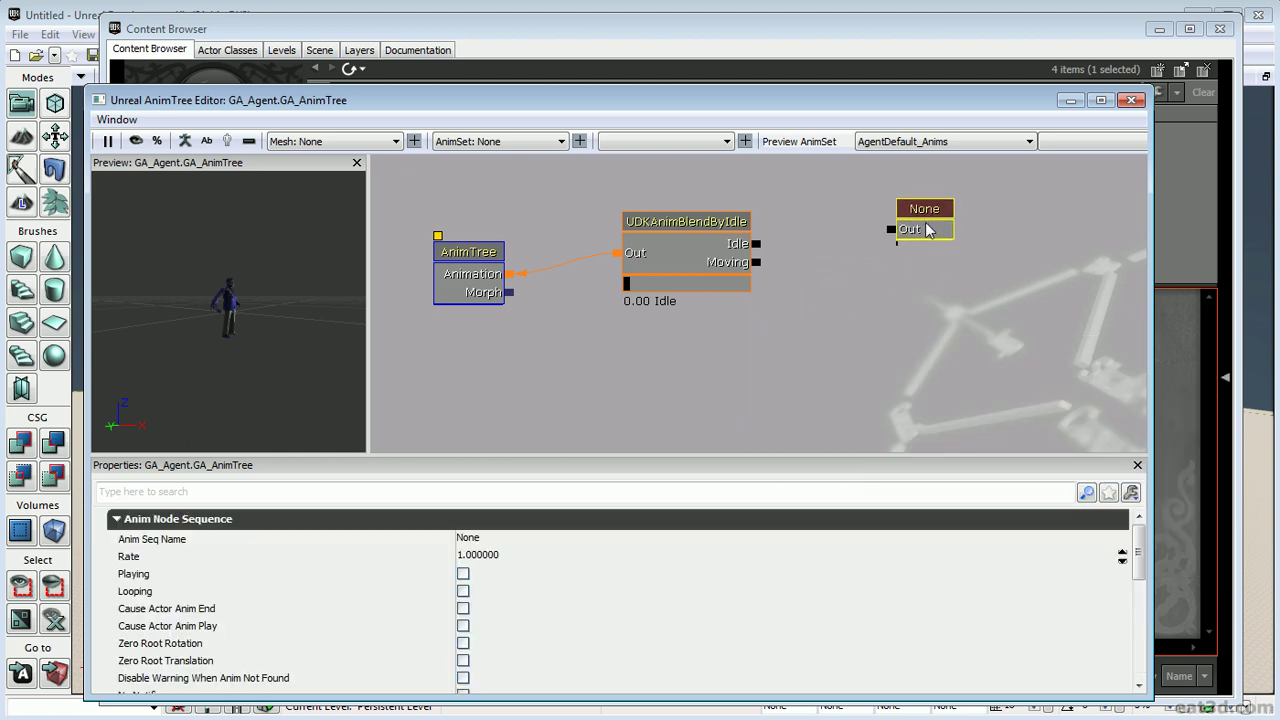
left_click(495, 539)
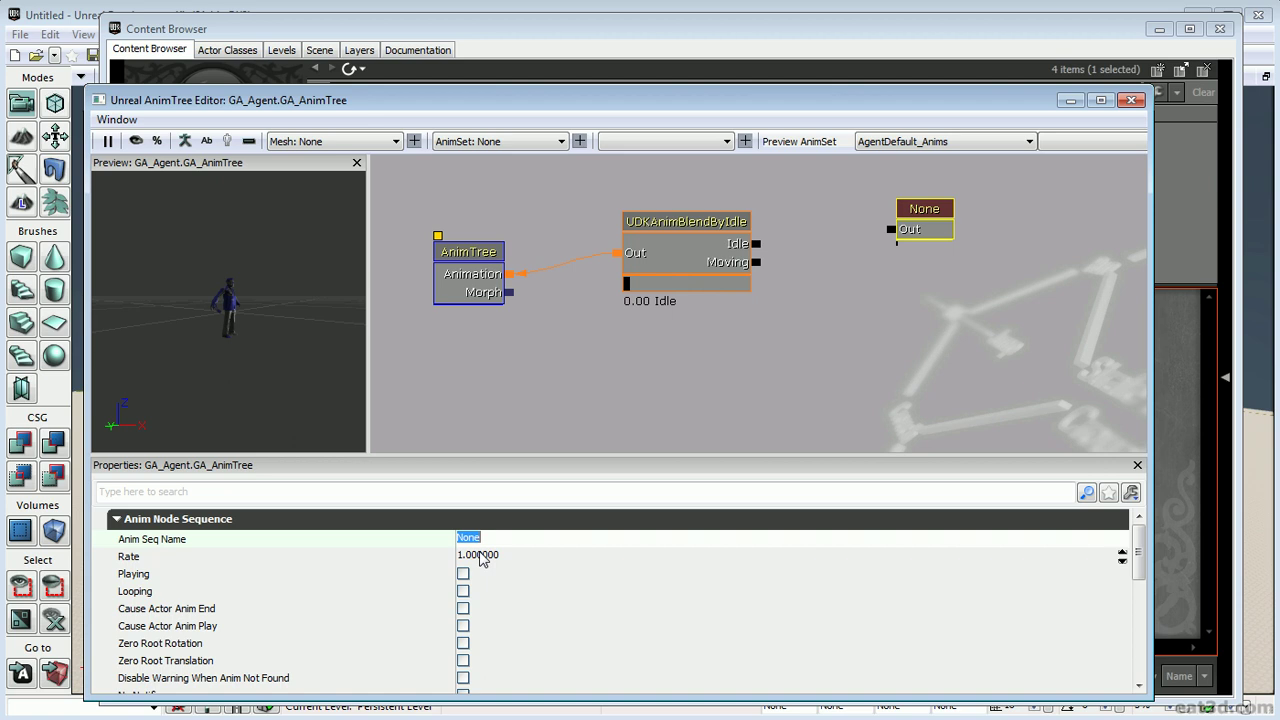
type("AgentIdle")
key("Return")
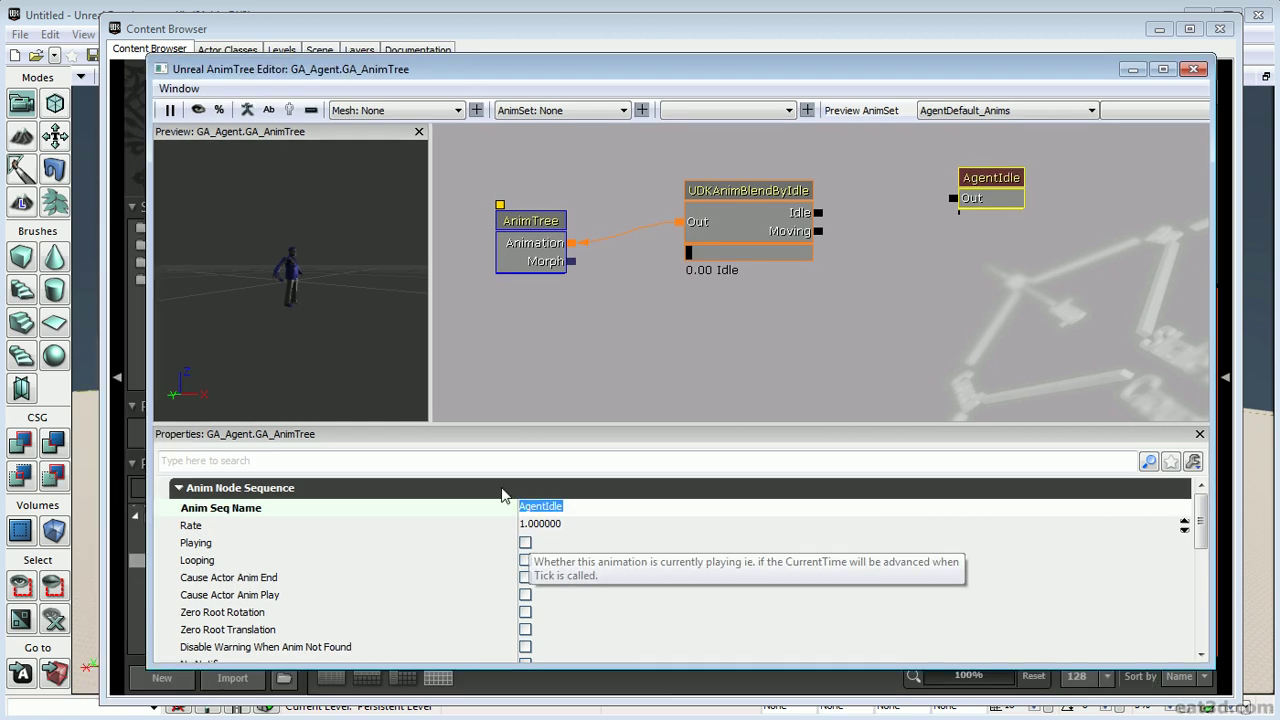
left_click(525, 543)
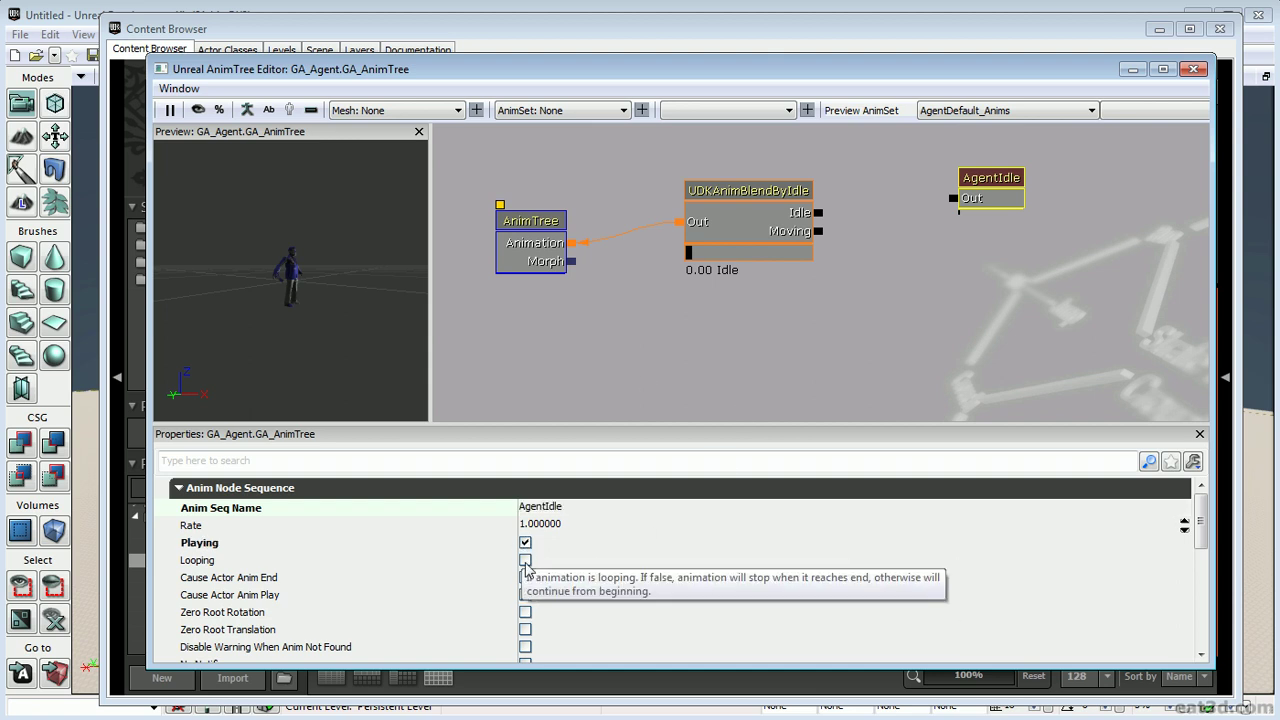
left_click(525, 560)
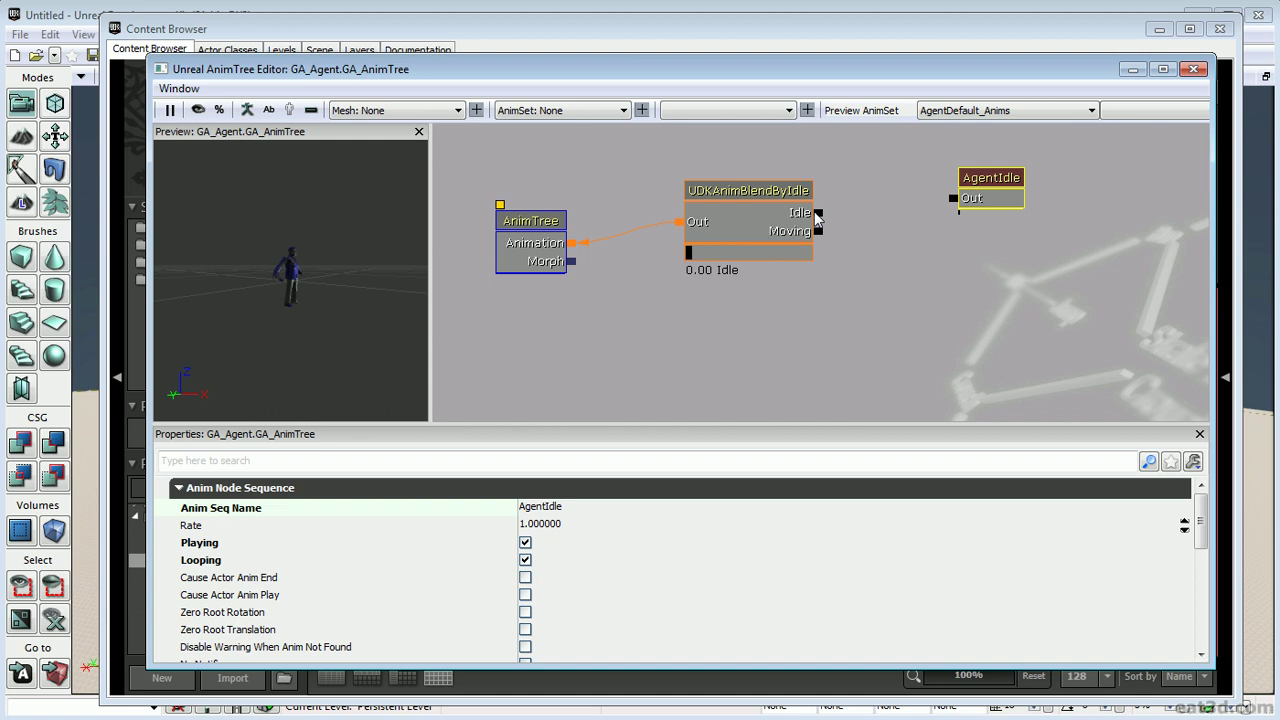
Connect the AgentIdle node's Out to the Idle connector of UDKAnimBlendByIdle and view the animated character up close from the front.
left_click_drag(818, 213, 954, 198)
left_click(993, 206)
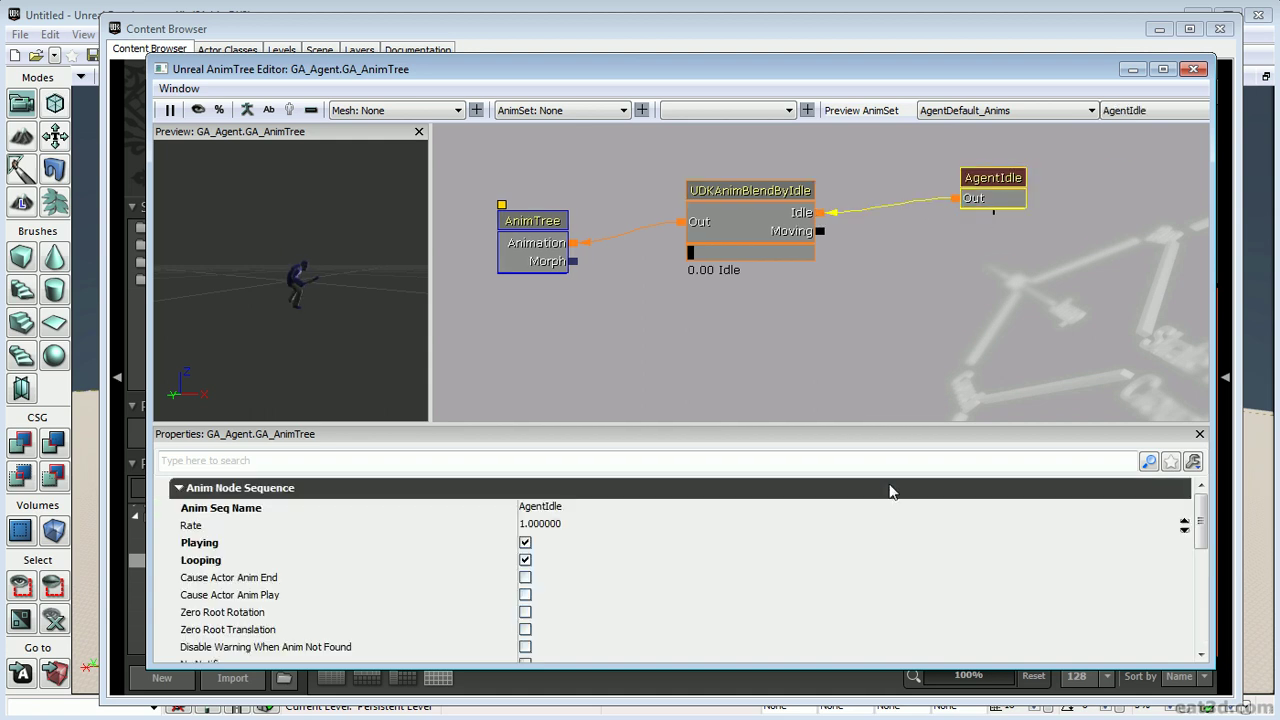
right_click_drag(313, 281, 307, 198)
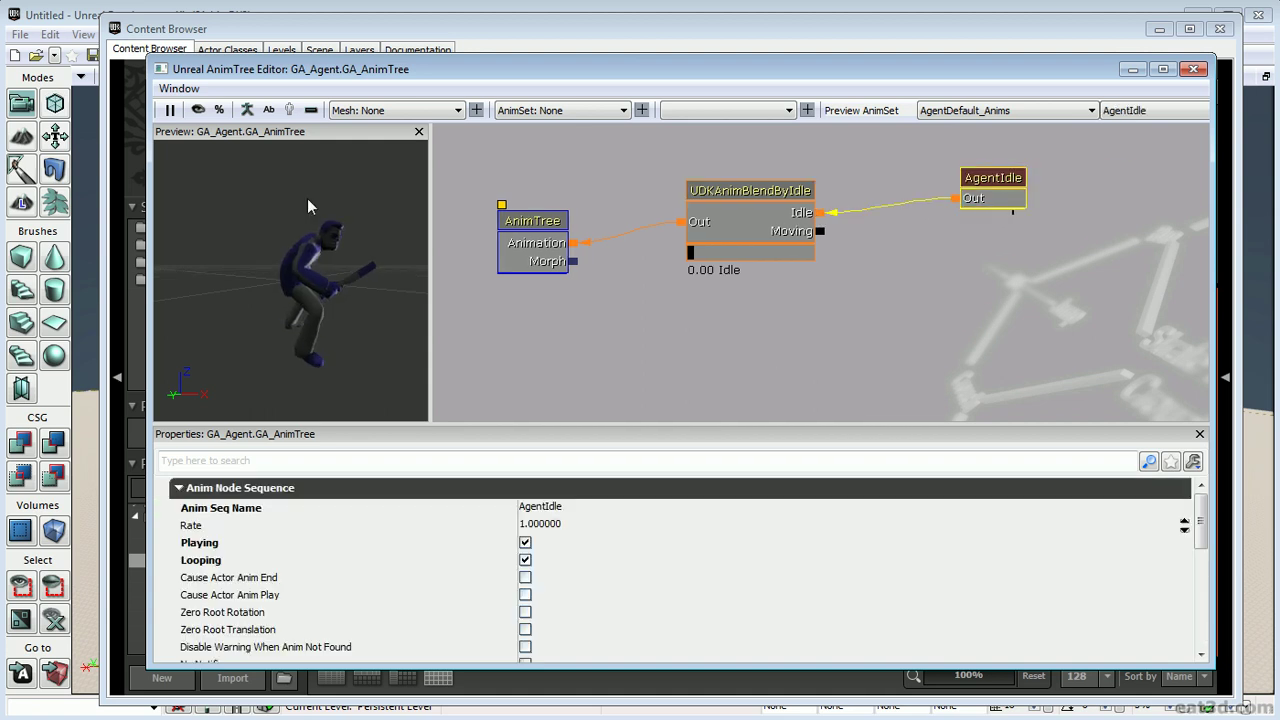
left_click_drag(307, 198, 512, 304)
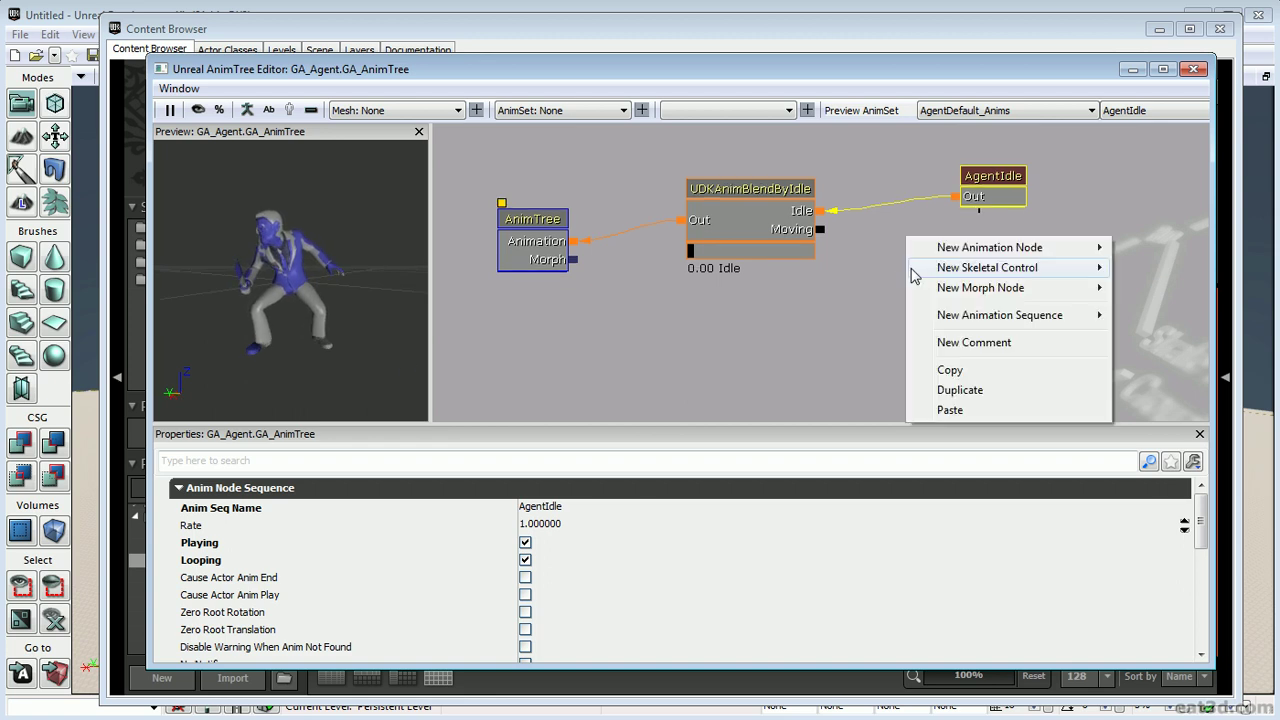
mouse_move(978, 328)
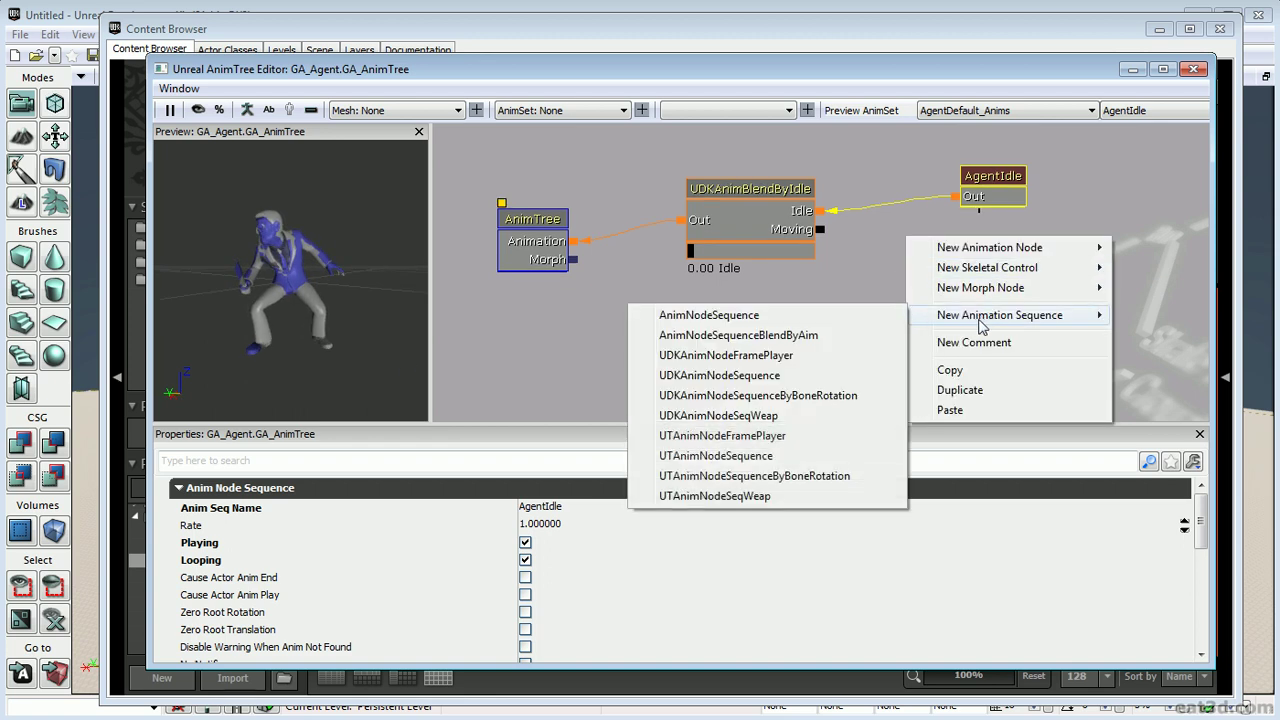
left_click(1005, 188)
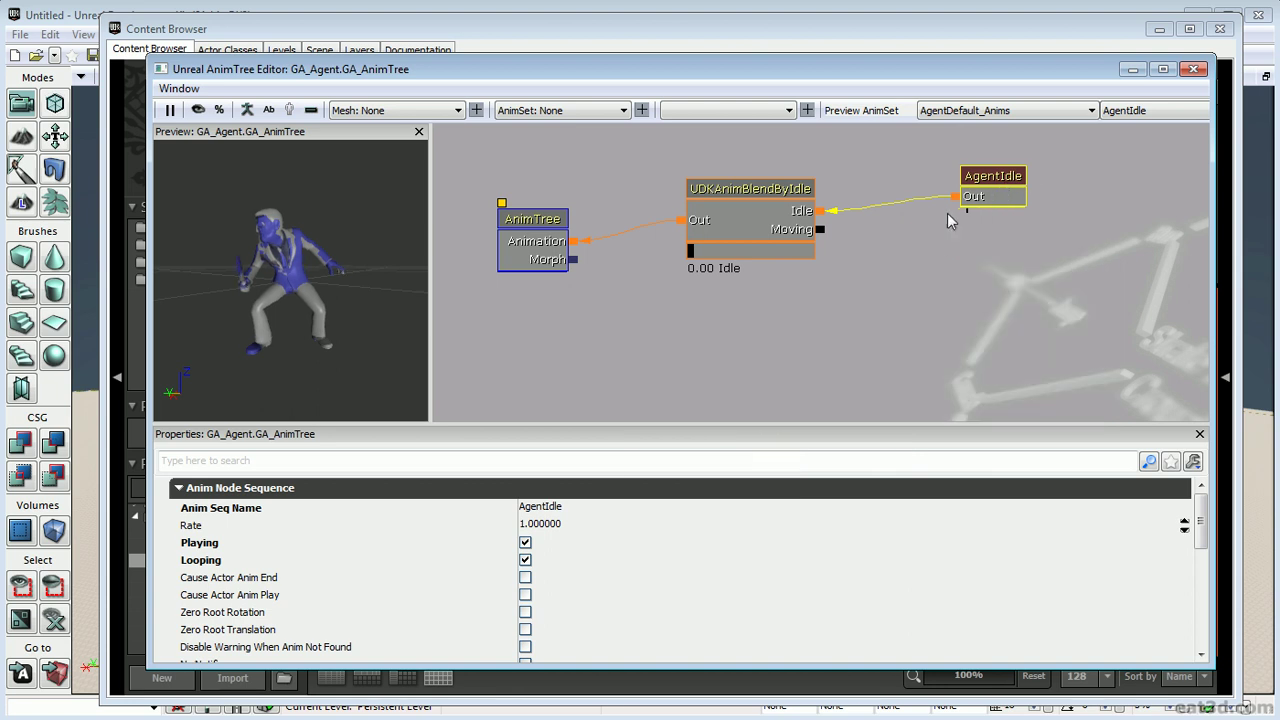
left_click(948, 213)
Duplicate the AgentIdle node, place the copy below it, and connect its Out to the Moving connector of UDKAnimBlendByIdle.
left_click(987, 188)
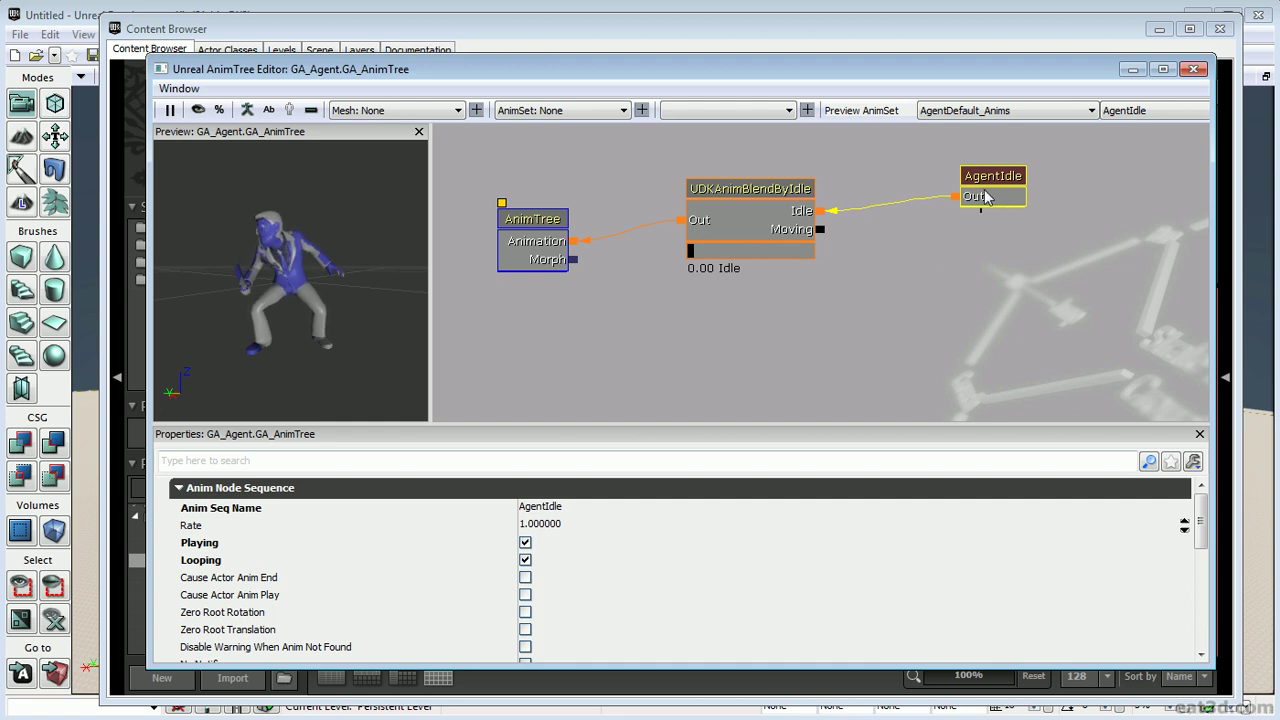
key("ctrl+w")
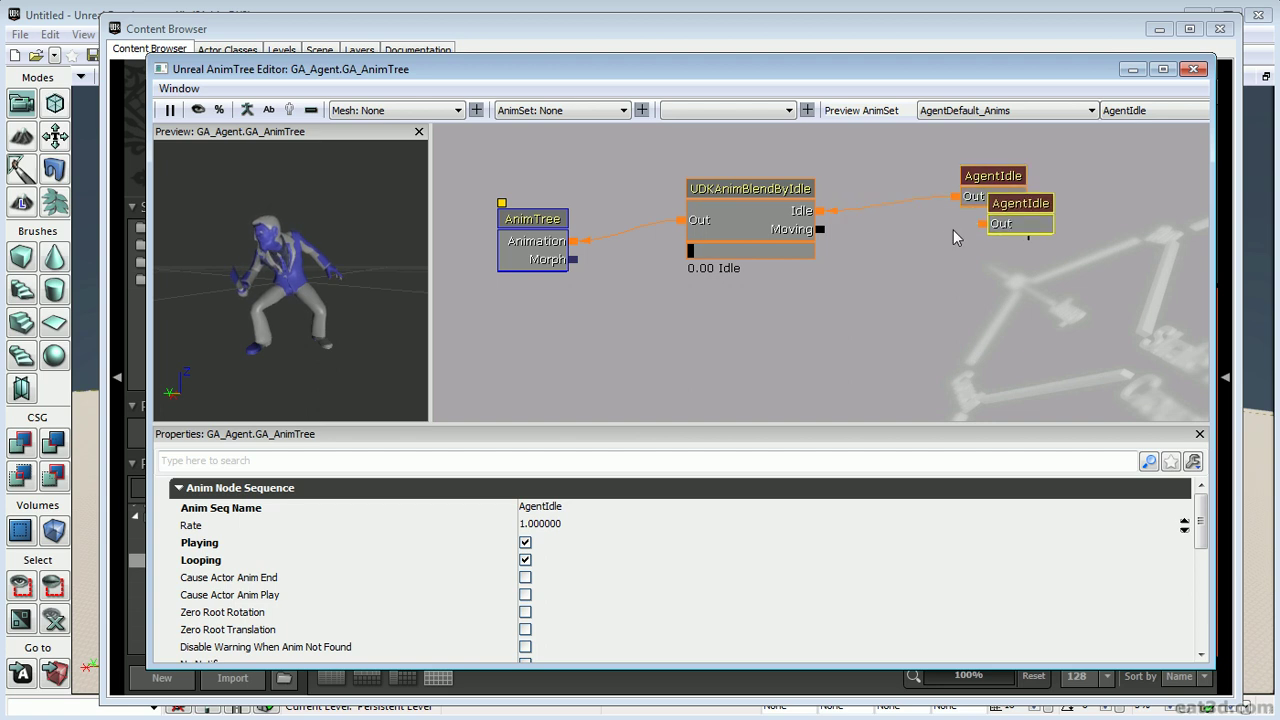
left_click_drag(1013, 219, 924, 252, "ctrl")
left_click_drag(821, 229, 899, 268)
Set the duplicated node's Anim Seq Name to AgentRun and preview the idle-to-moving blend on UDKAnimBlendByIdle.
left_click(953, 268)
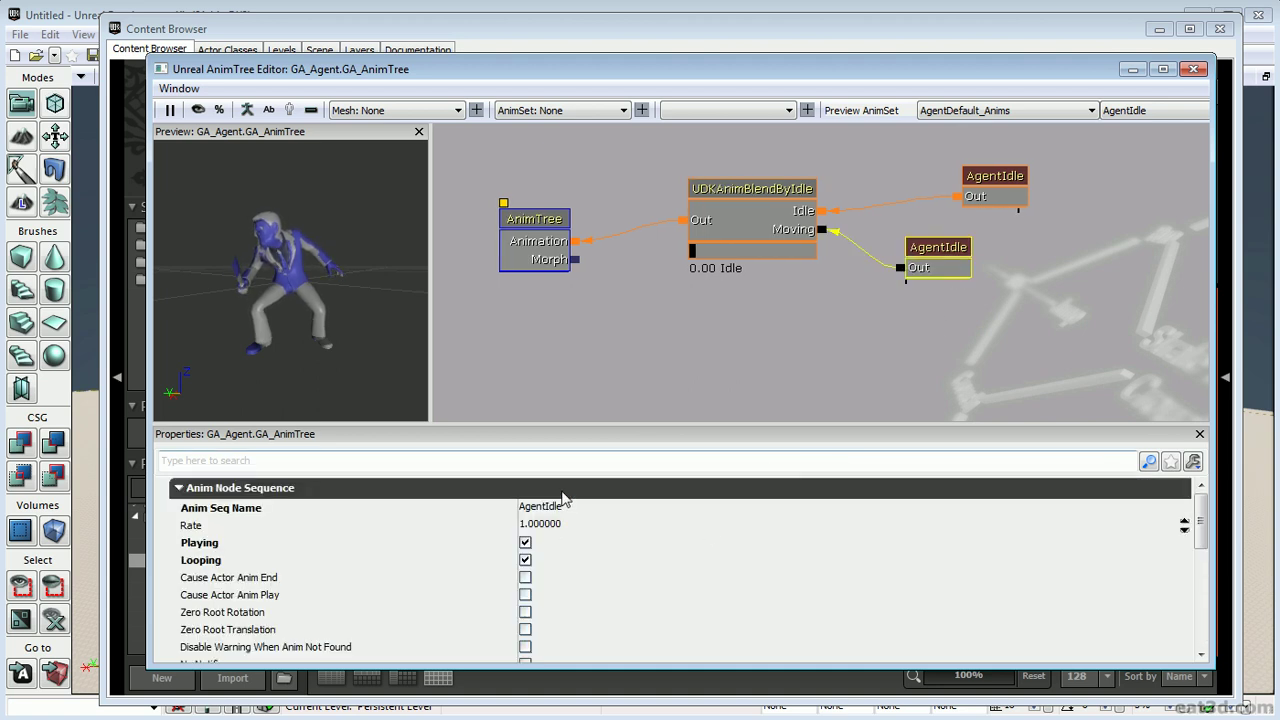
left_click(570, 508)
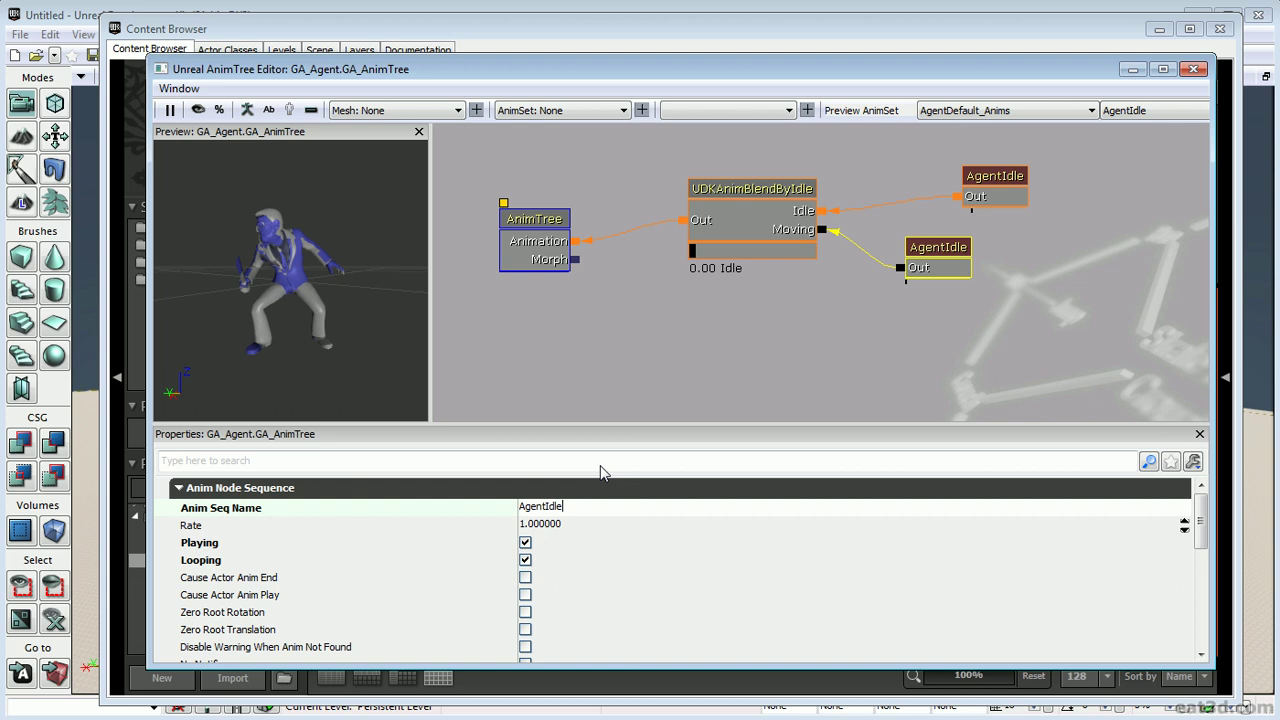
type("AgentRun")
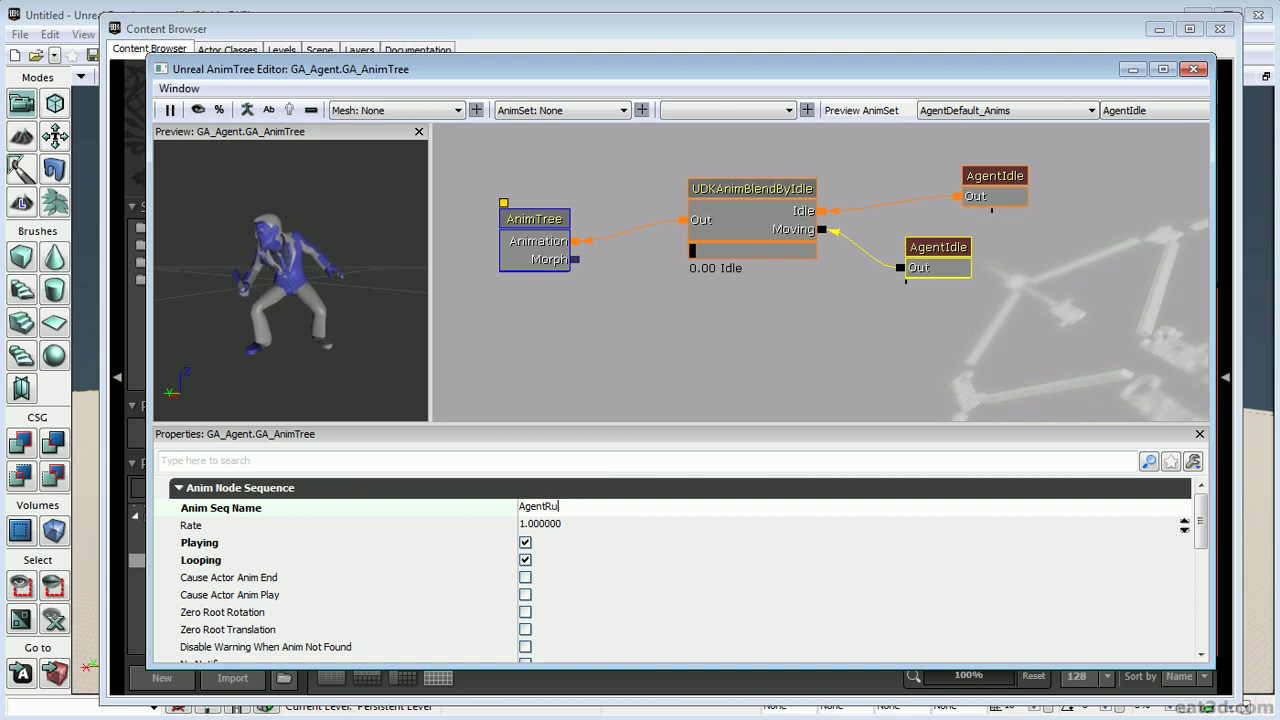
key("Return")
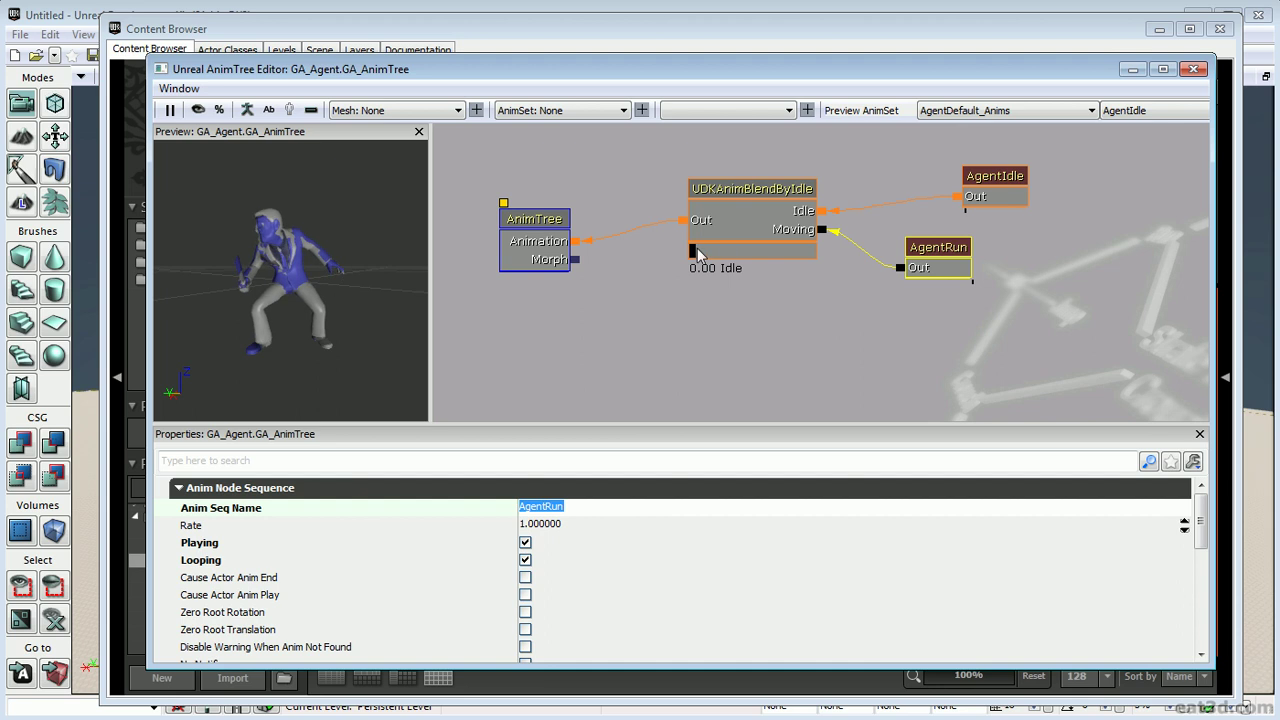
left_click_drag(700, 256, 736, 251)
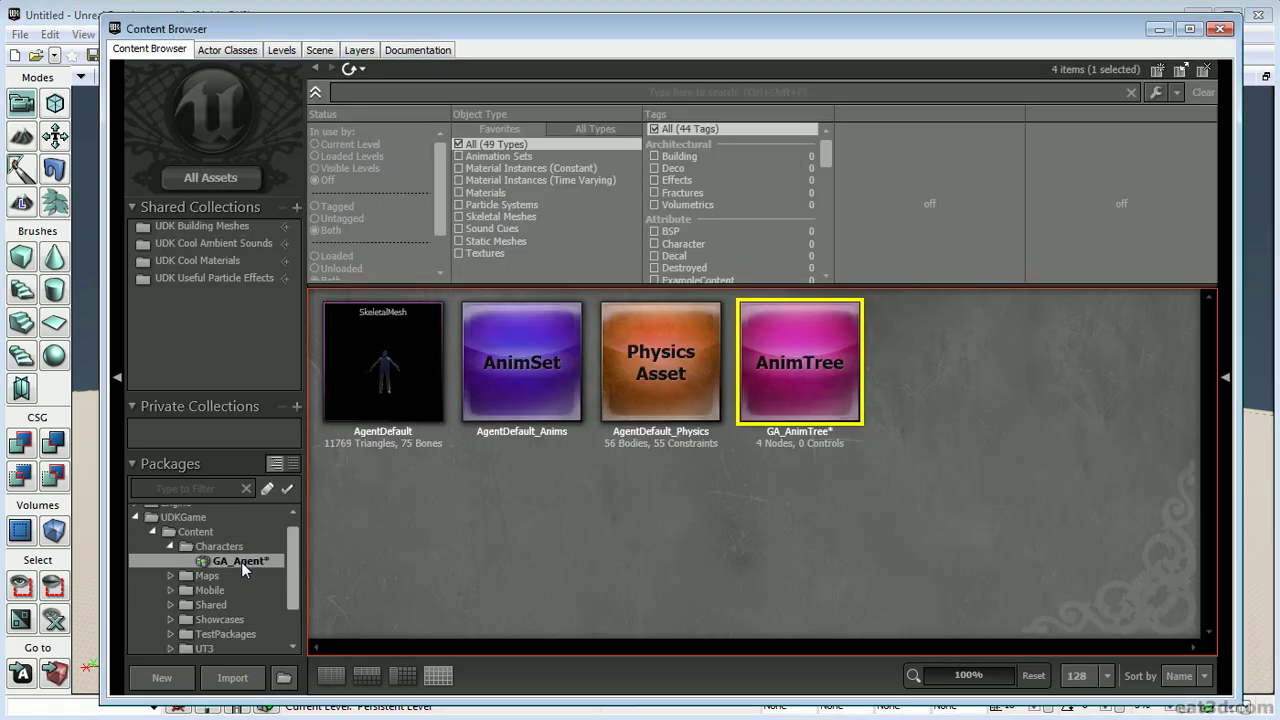
Save the GA_Agent package under Content\Characters.
right_click(242, 561)
left_click(283, 354)
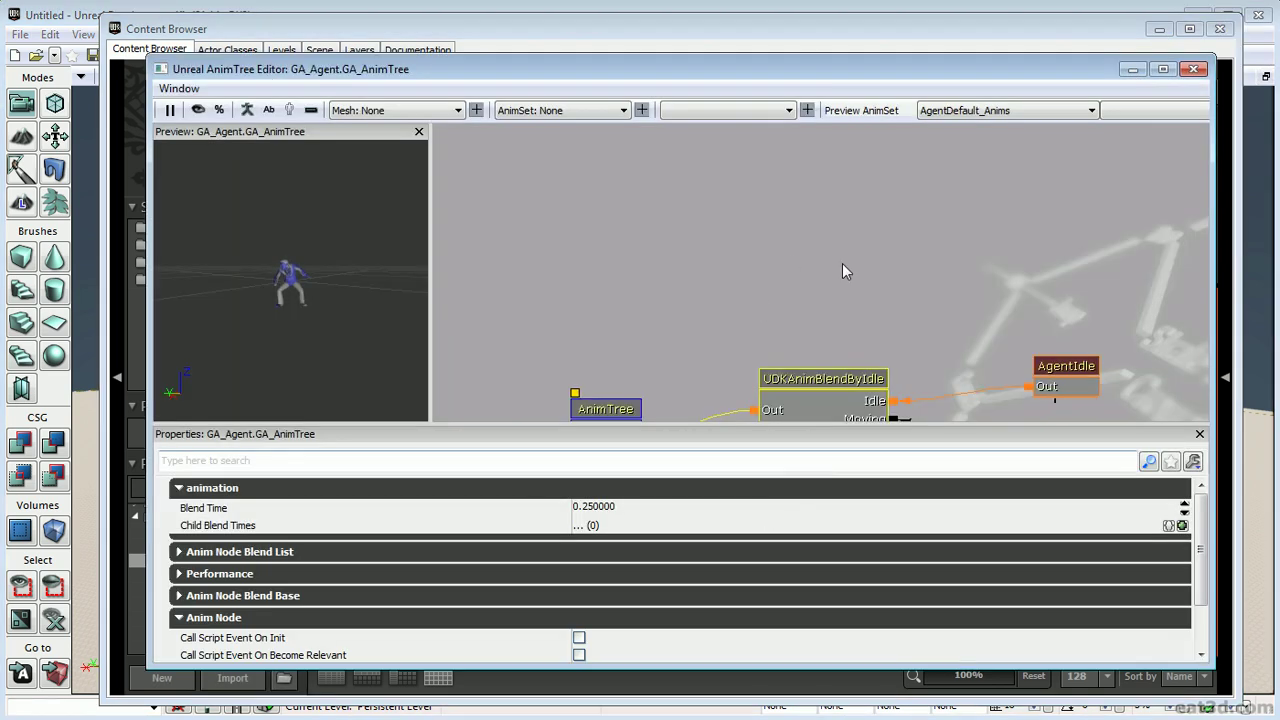
Break the link between the AnimTree node's Animation connector and UDKAnimBlendByIdle.
left_click_drag(842, 264, 796, 198)
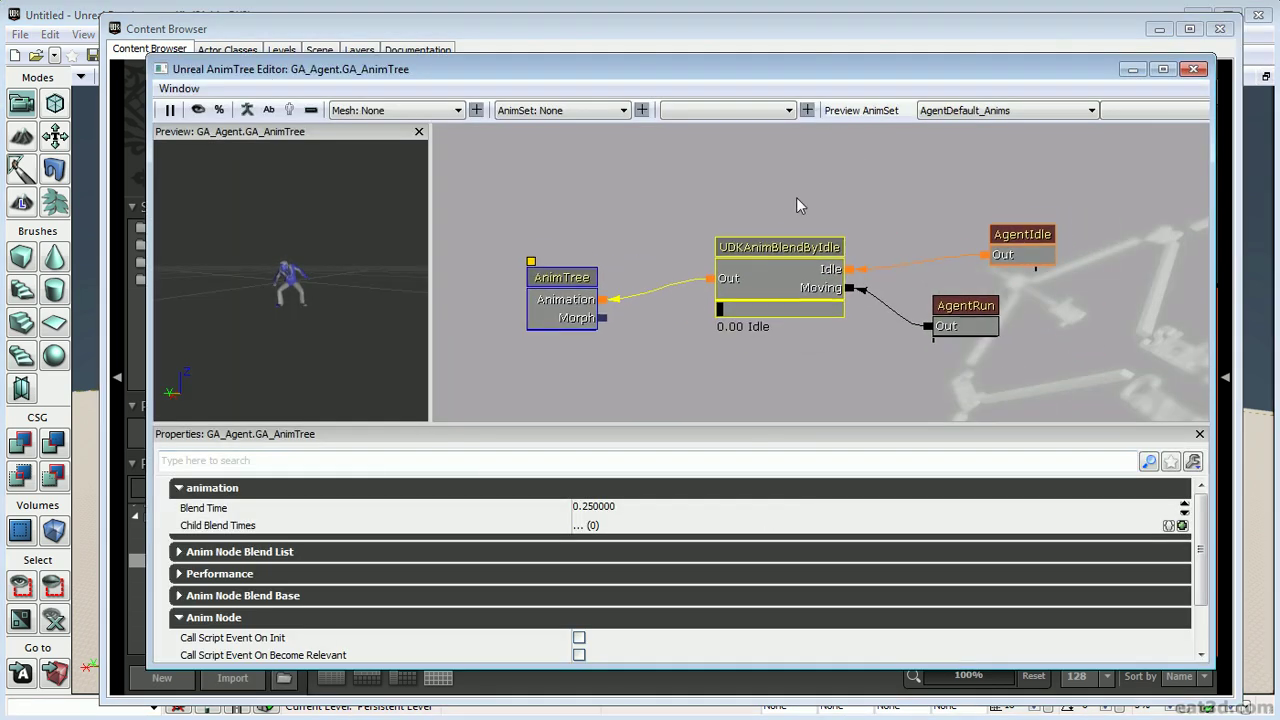
left_click(603, 299, "alt")
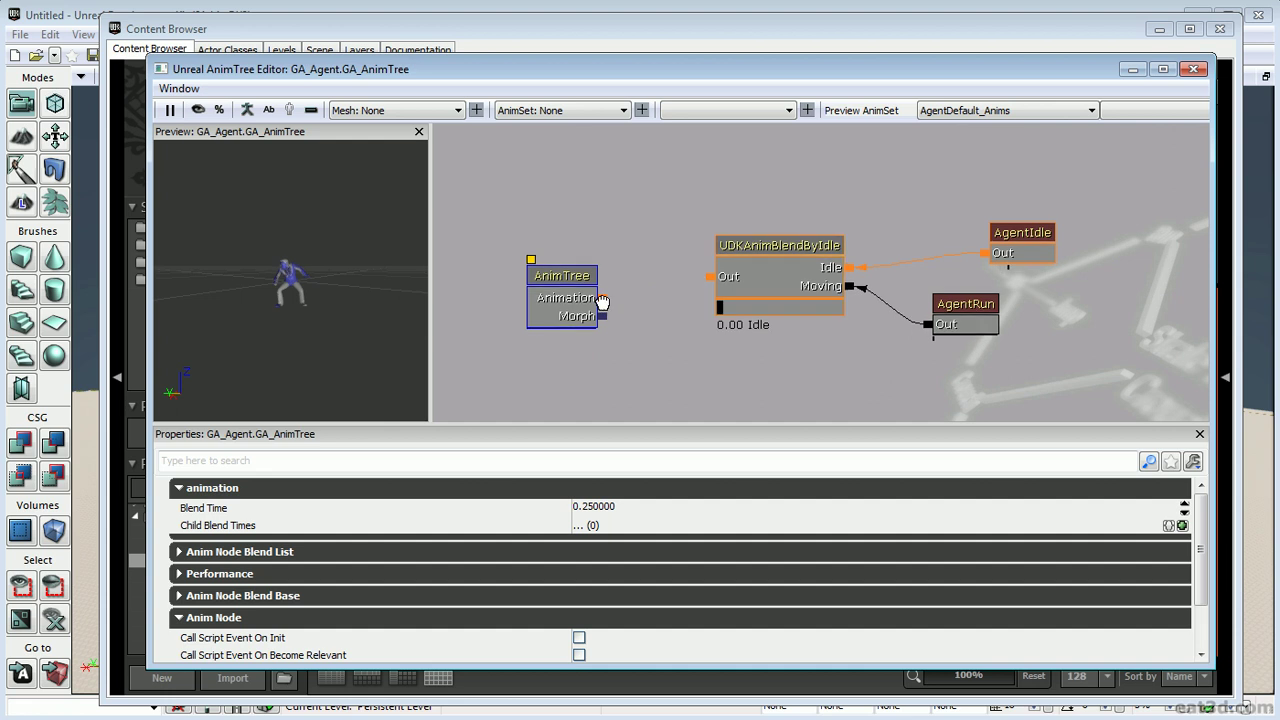
mouse_move(870, 388)
left_mouse_down()
mouse_move(829, 375)
mouse_move(857, 373)
left_mouse_up()
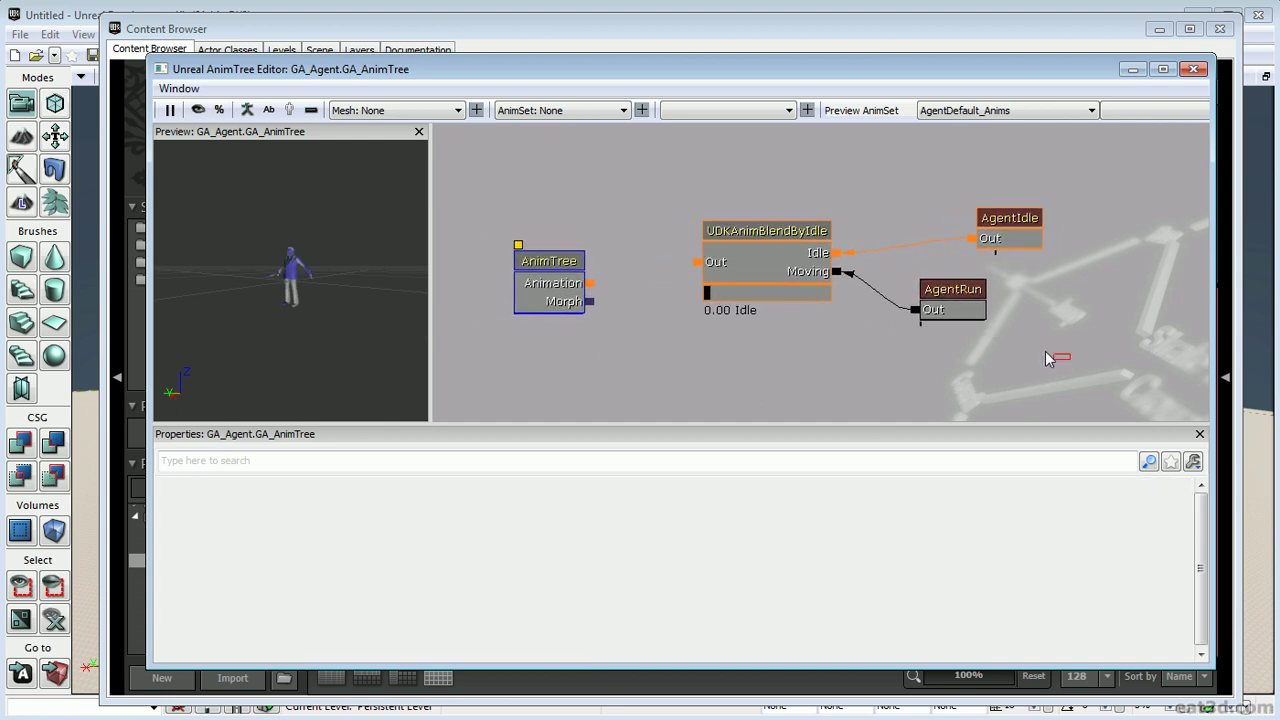
Move UDKAnimBlendByIdle, AgentIdle and AgentRun together away from the AnimTree node to free space between them.
left_click_drag(1045, 351, 678, 155)
left_click_drag(850, 354, 831, 389)
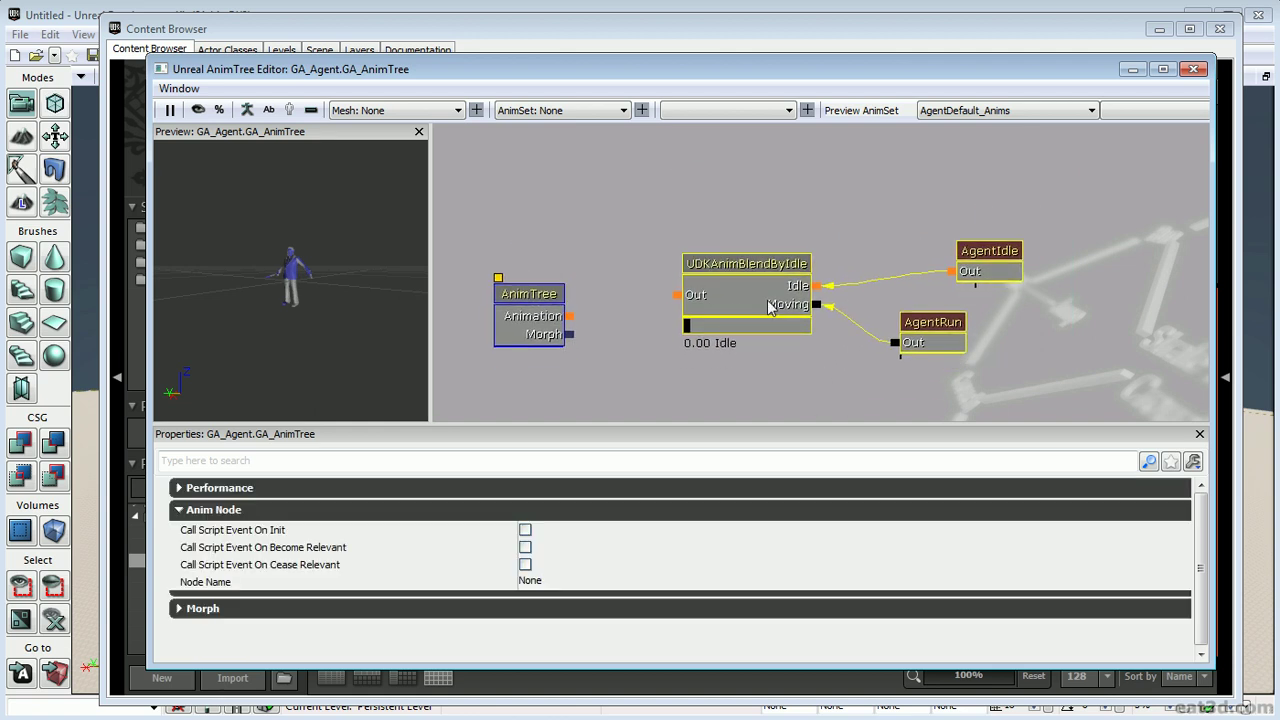
left_click_drag(769, 301, 907, 209, "ctrl")
mouse_move(799, 376)
left_mouse_down()
mouse_move(808, 360)
mouse_move(787, 355)
left_mouse_up()
scroll(762, 340, "down", 1)
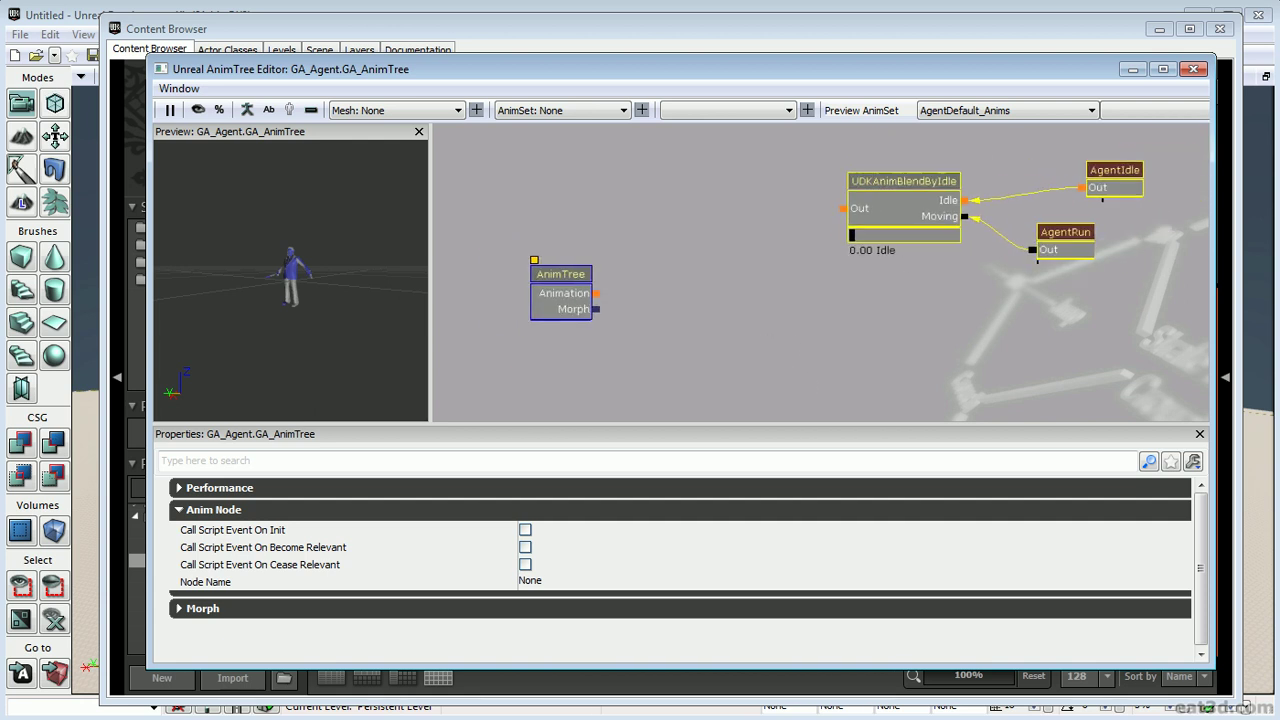
scroll(703, 323, "up", 2)
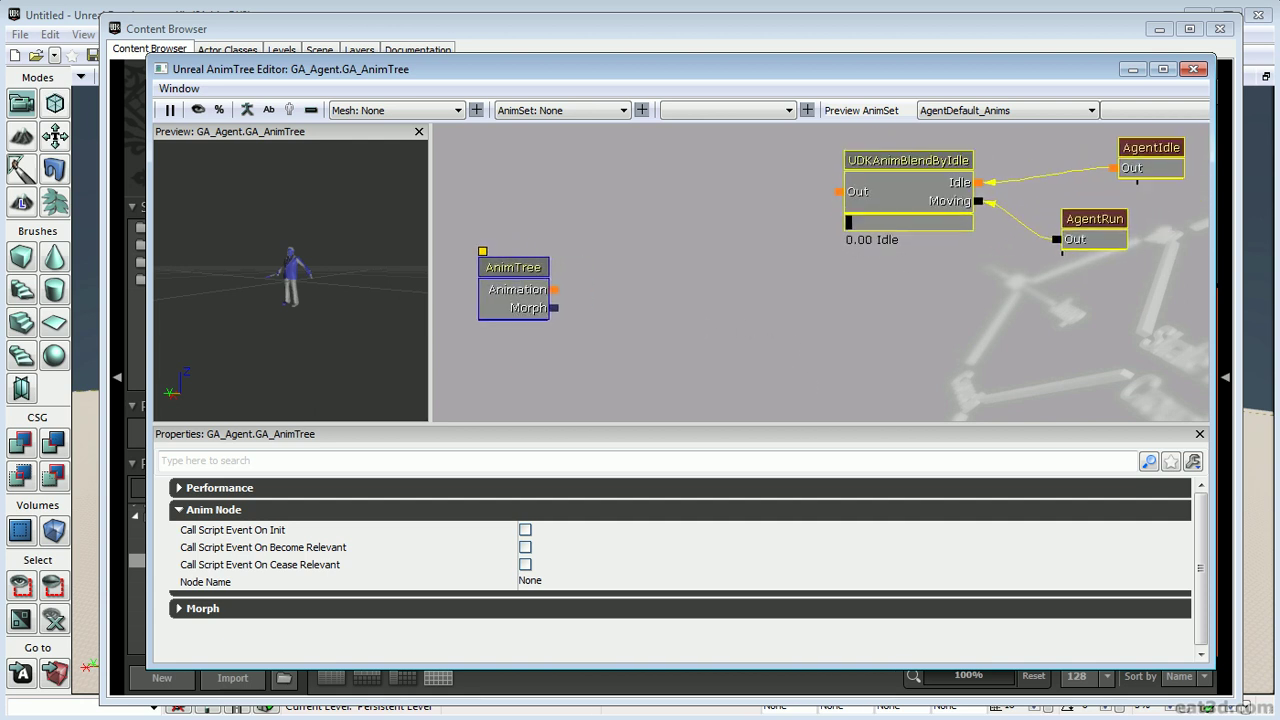
left_click_drag(779, 322, 775, 326)
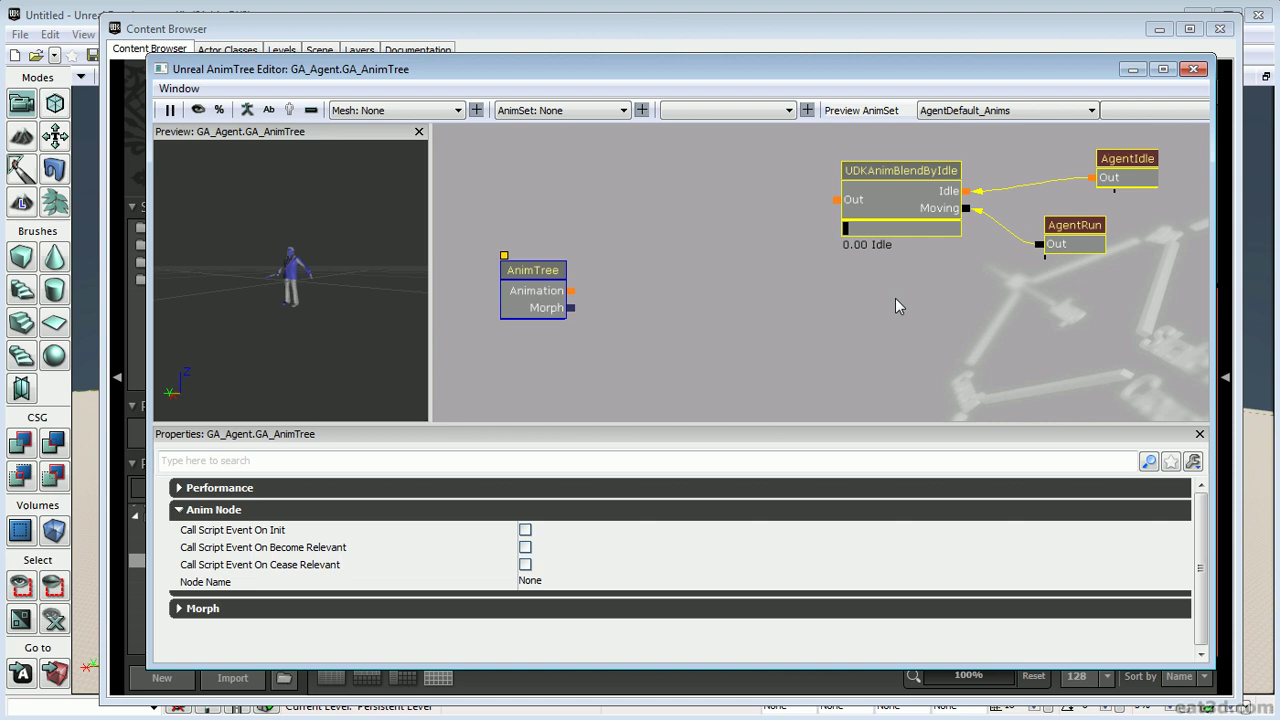
mouse_move(643, 322)
left_mouse_down()
mouse_move(649, 309)
mouse_move(625, 332)
left_mouse_up()
left_click(641, 306)
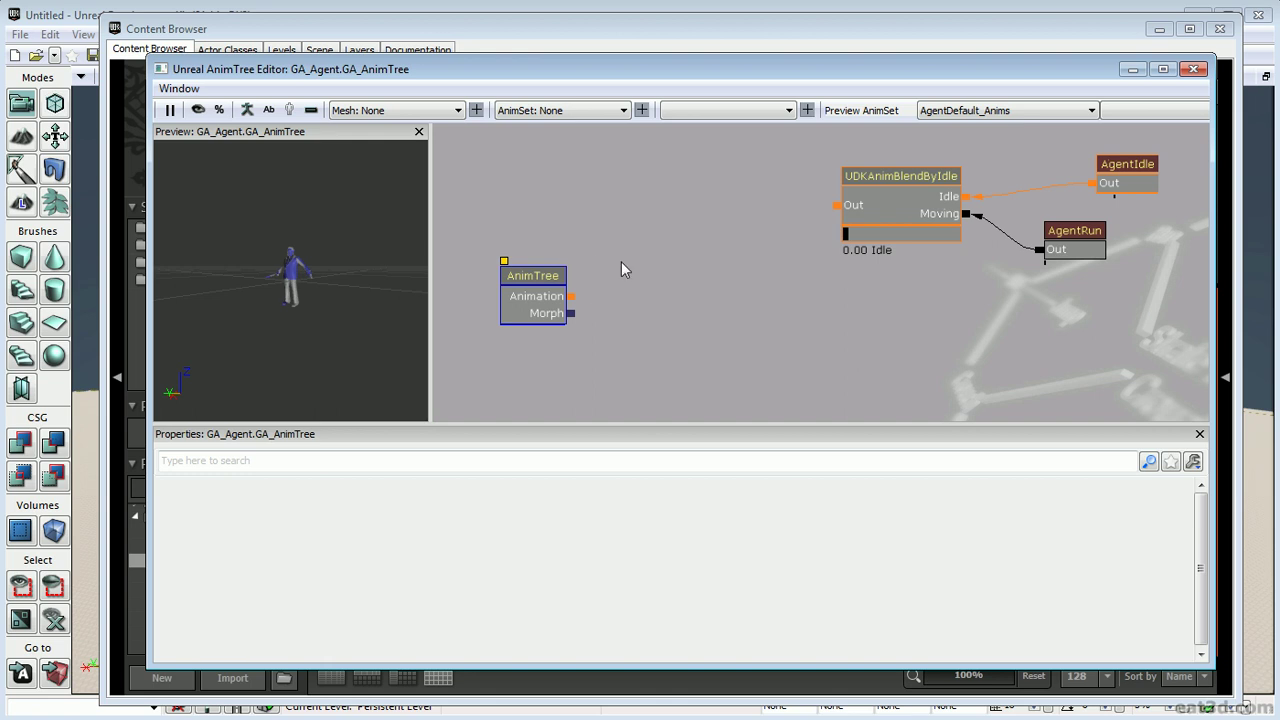
left_click_drag(633, 309, 626, 301)
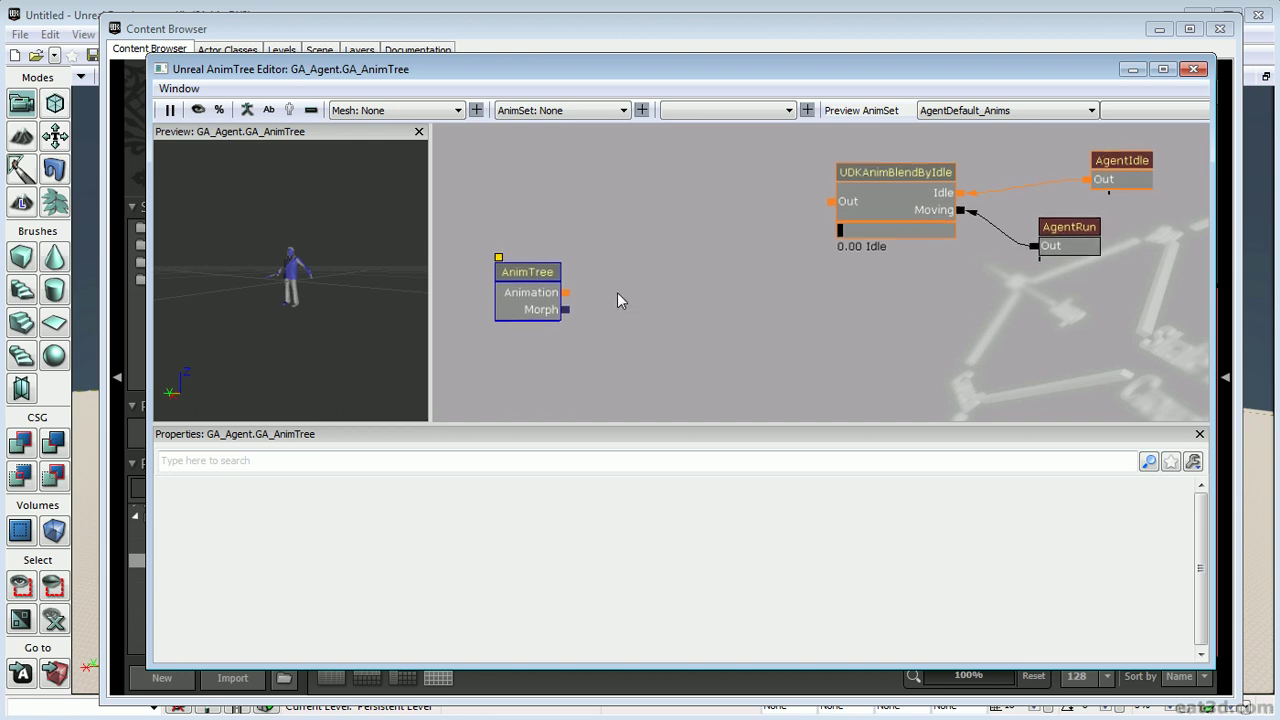
right_click(619, 289)
left_click(604, 319)
right_click(619, 289)
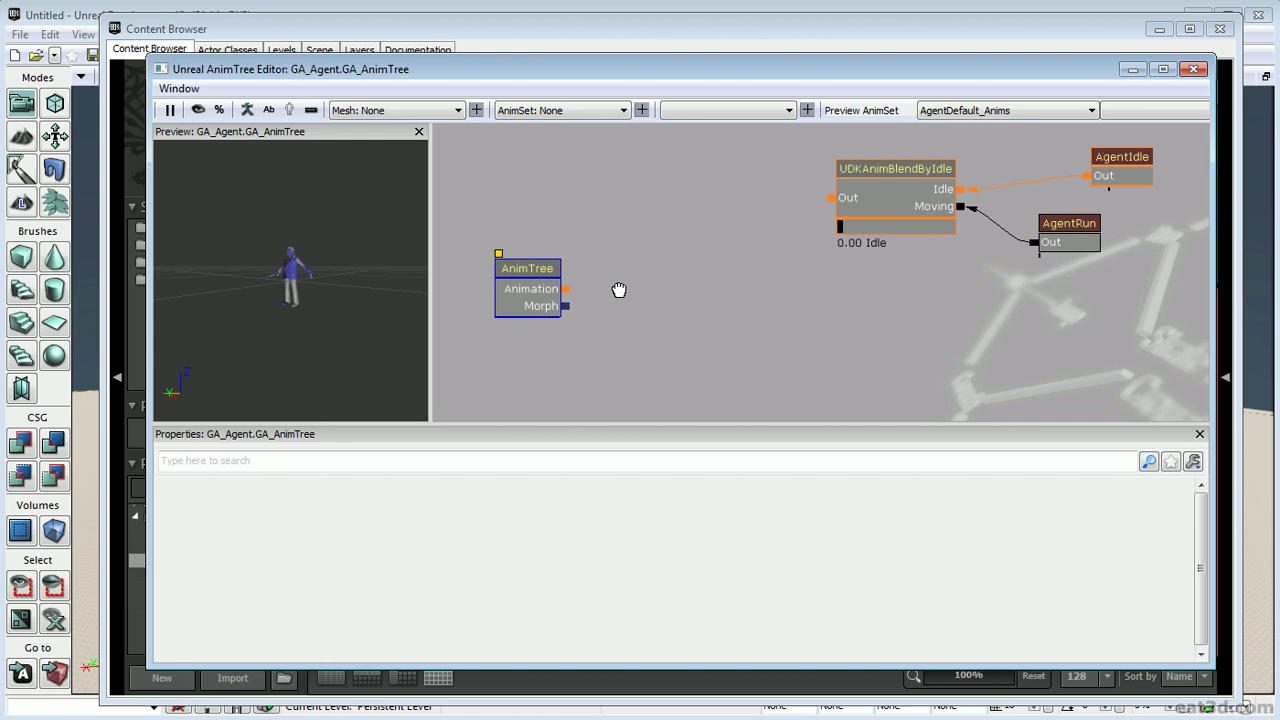
left_click(615, 325)
left_click_drag(621, 286, 619, 283)
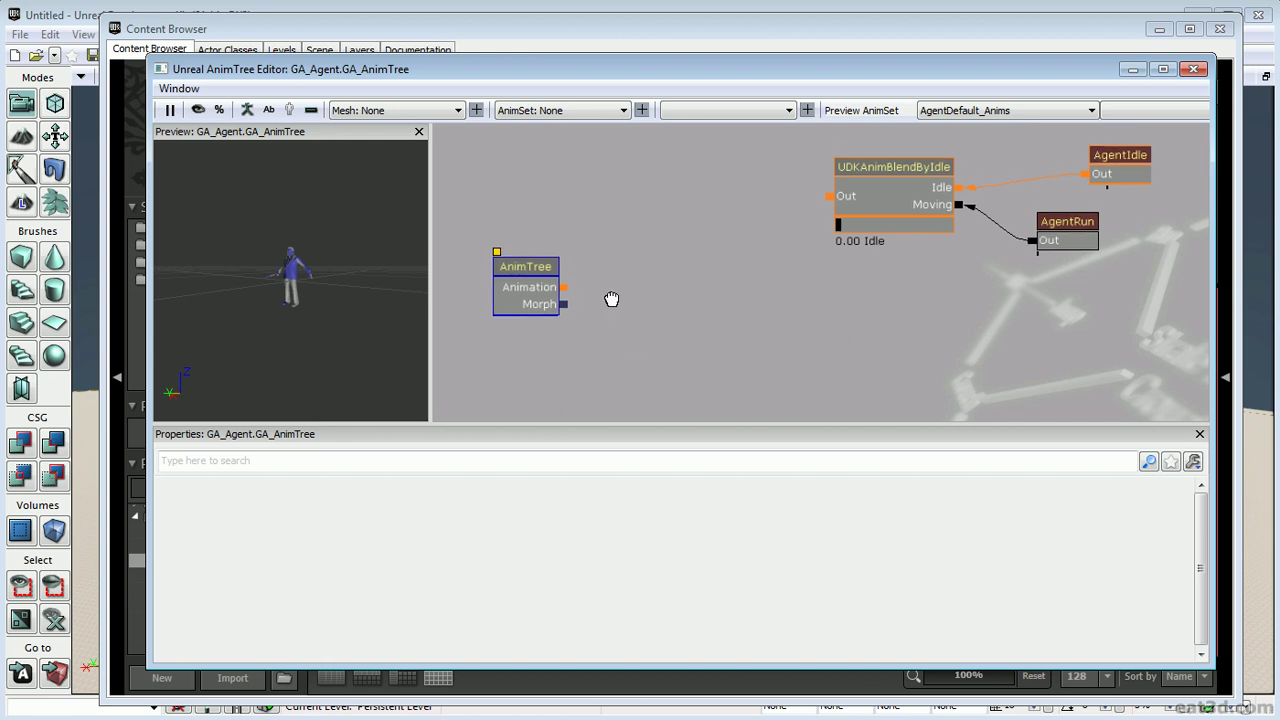
Add an AnimNodePlayCustomAnim node and place it between the AnimTree node and UDKAnimBlendByIdle.
right_click(621, 291)
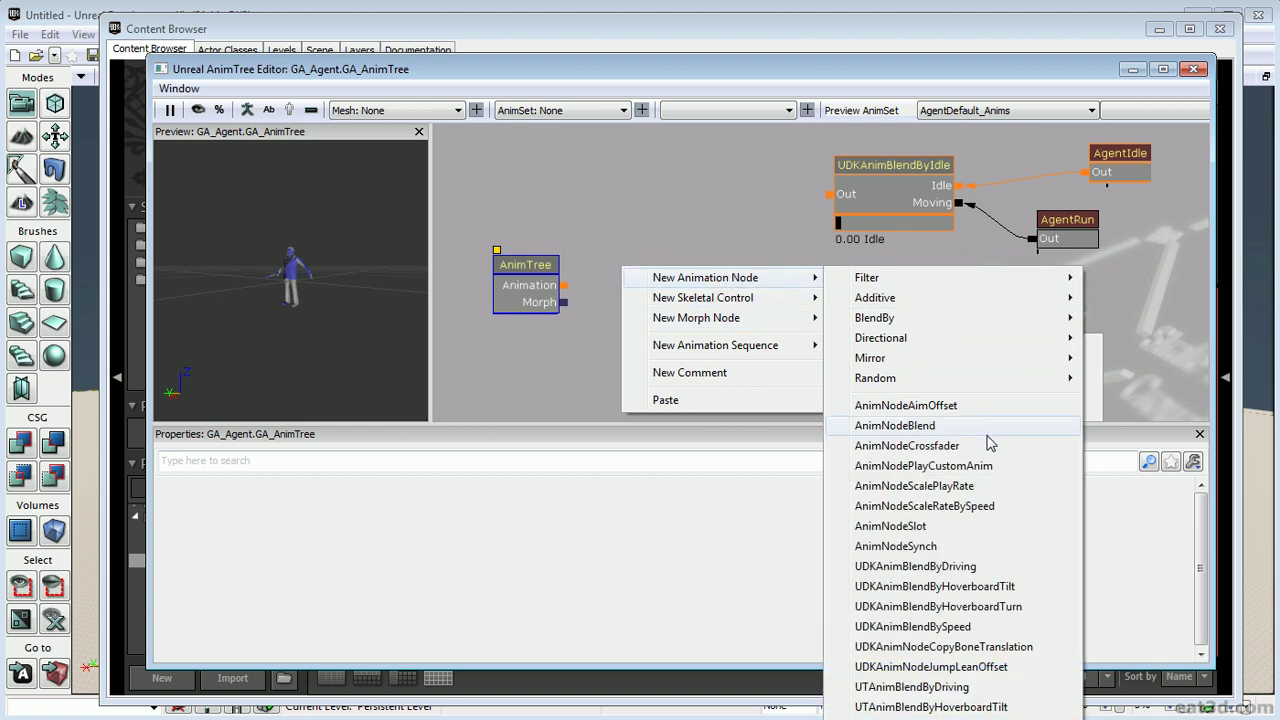
left_click(964, 470)
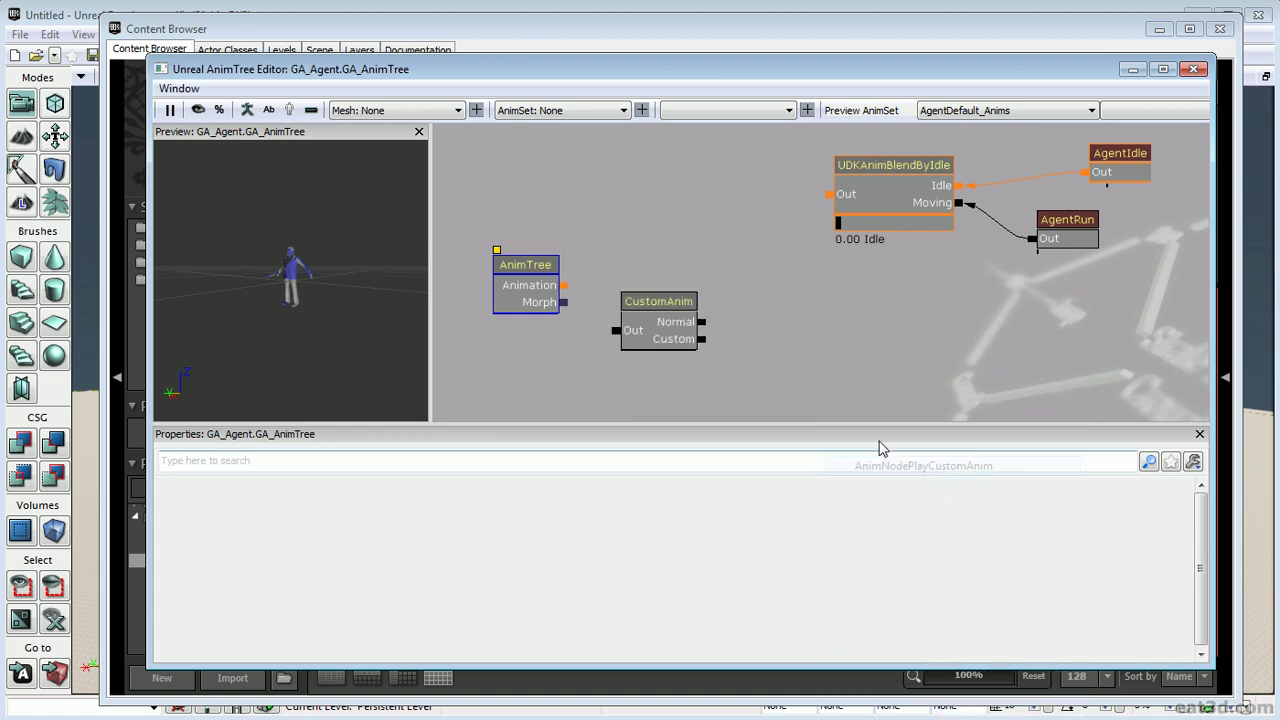
left_click_drag(646, 308, 641, 258)
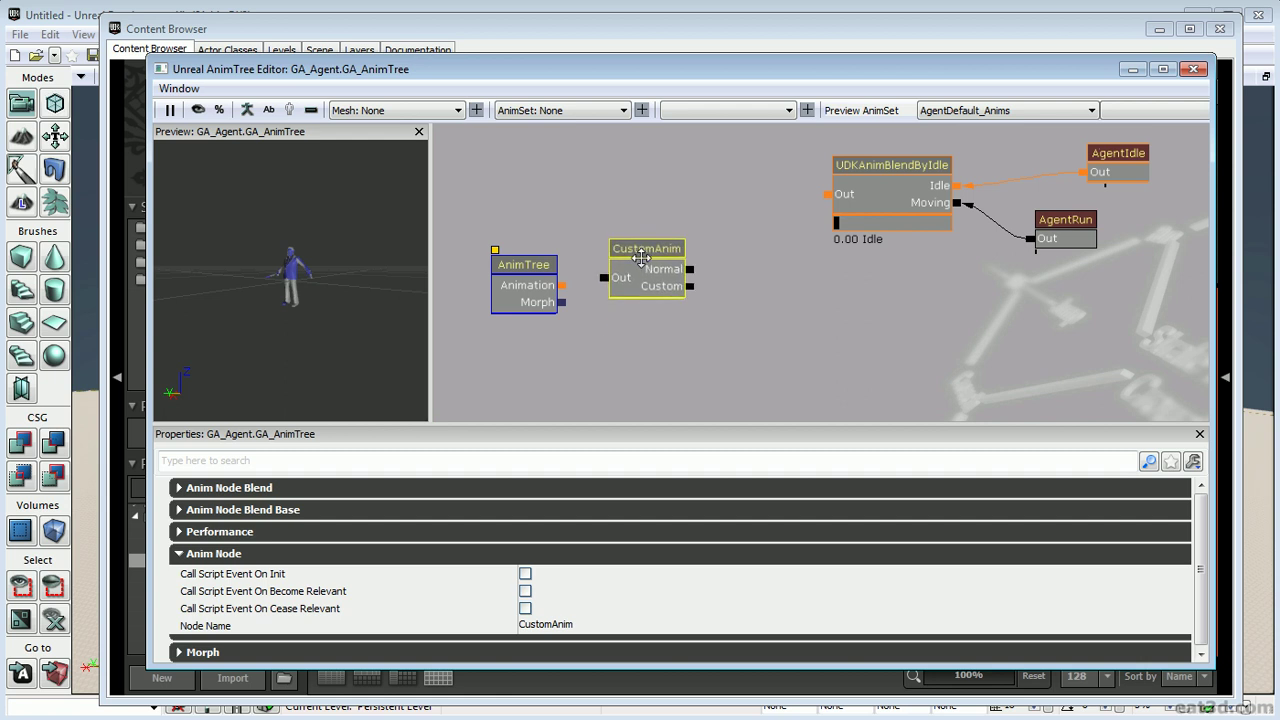
left_click_drag(661, 343, 659, 341)
left_click(679, 345)
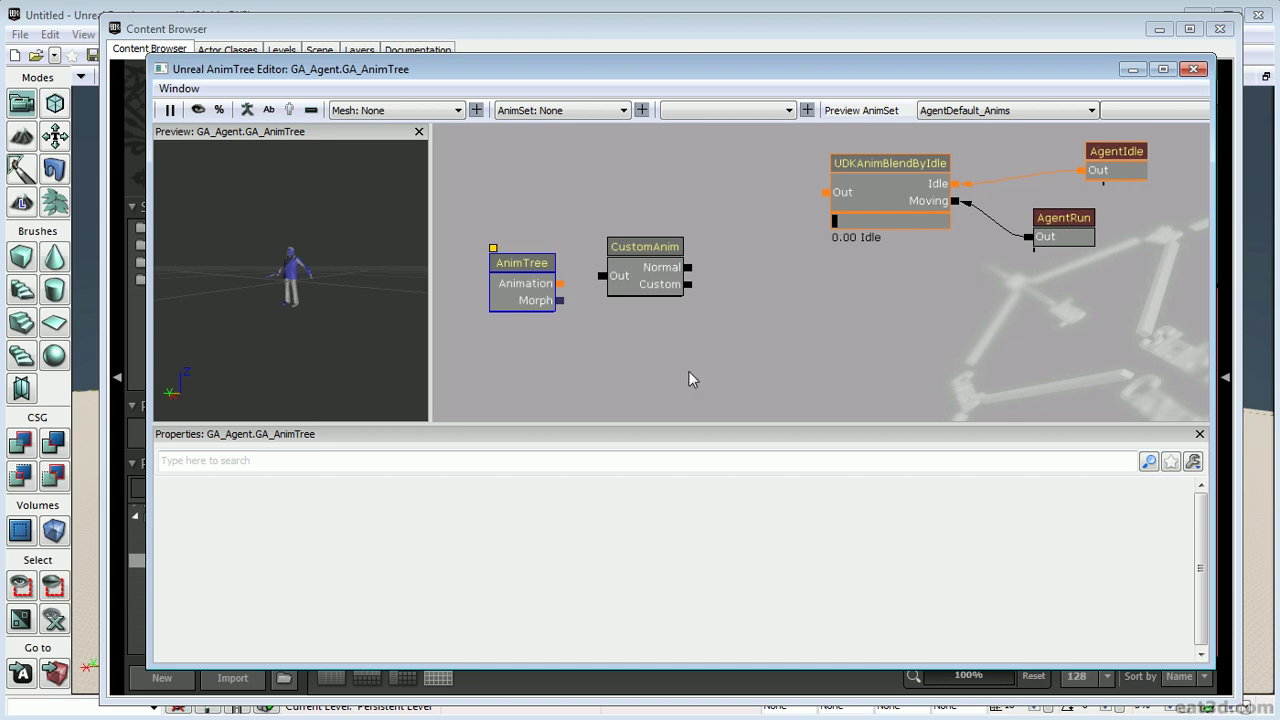
Add an AnimNodeSequence node below CustomAnim and link its output to CustomAnim's Custom connector.
right_click(691, 333)
mouse_move(702, 360)
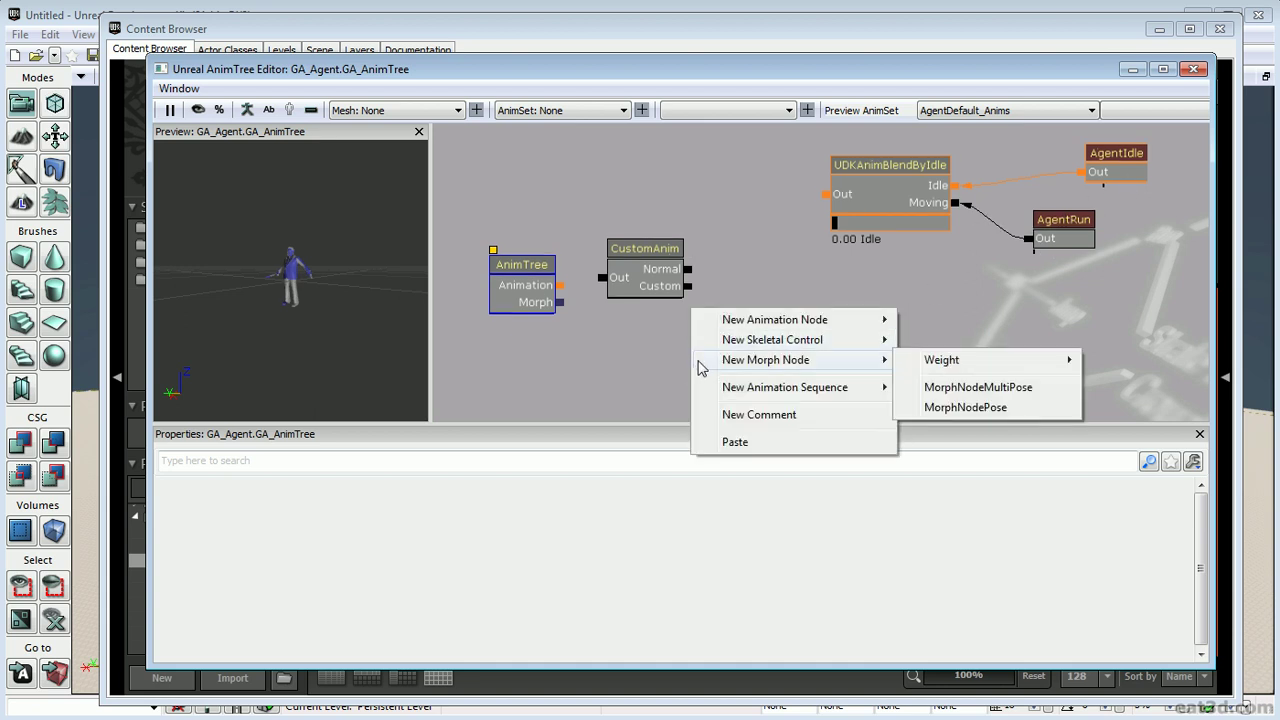
mouse_move(760, 387)
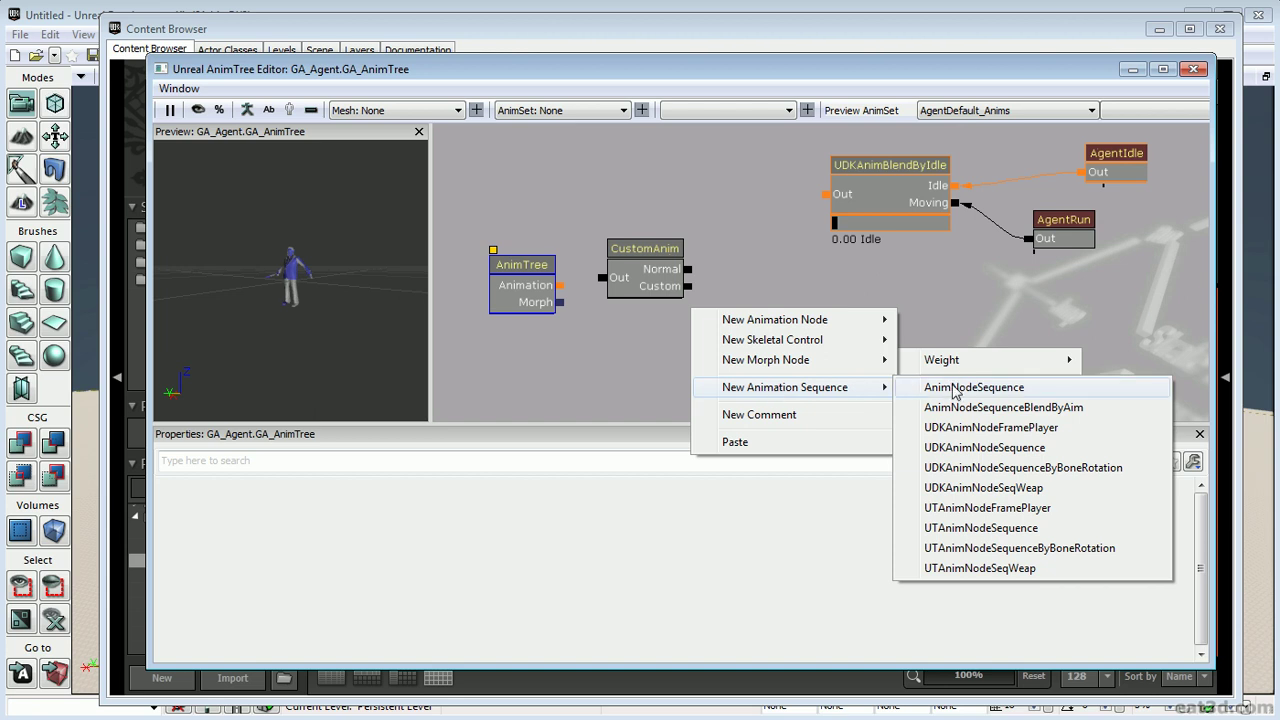
left_click(945, 388)
left_click(717, 345)
mouse_move(717, 345)
left_mouse_down()
mouse_move(748, 272)
mouse_move(717, 351)
left_mouse_up()
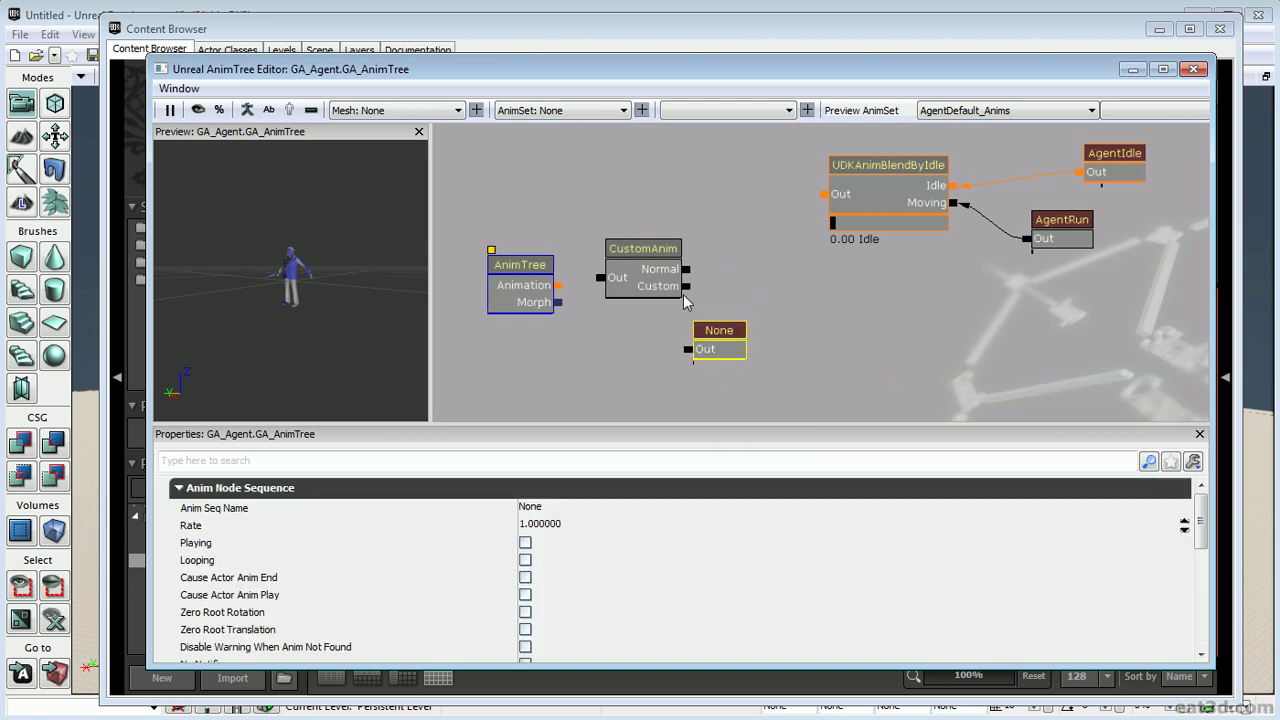
left_click_drag(688, 292, 690, 318)
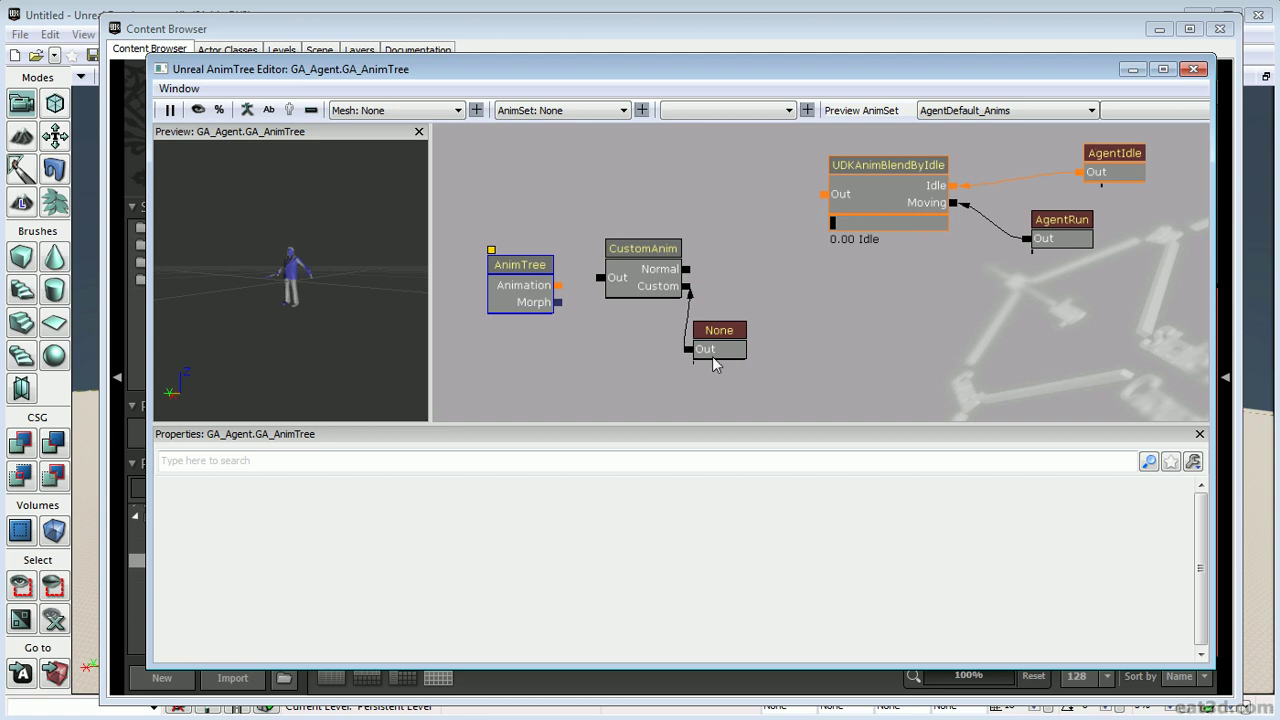
Set the new sequence node's Anim Seq Name to AgentCombat and enable Playing.
left_click(713, 357)
left_click(580, 510)
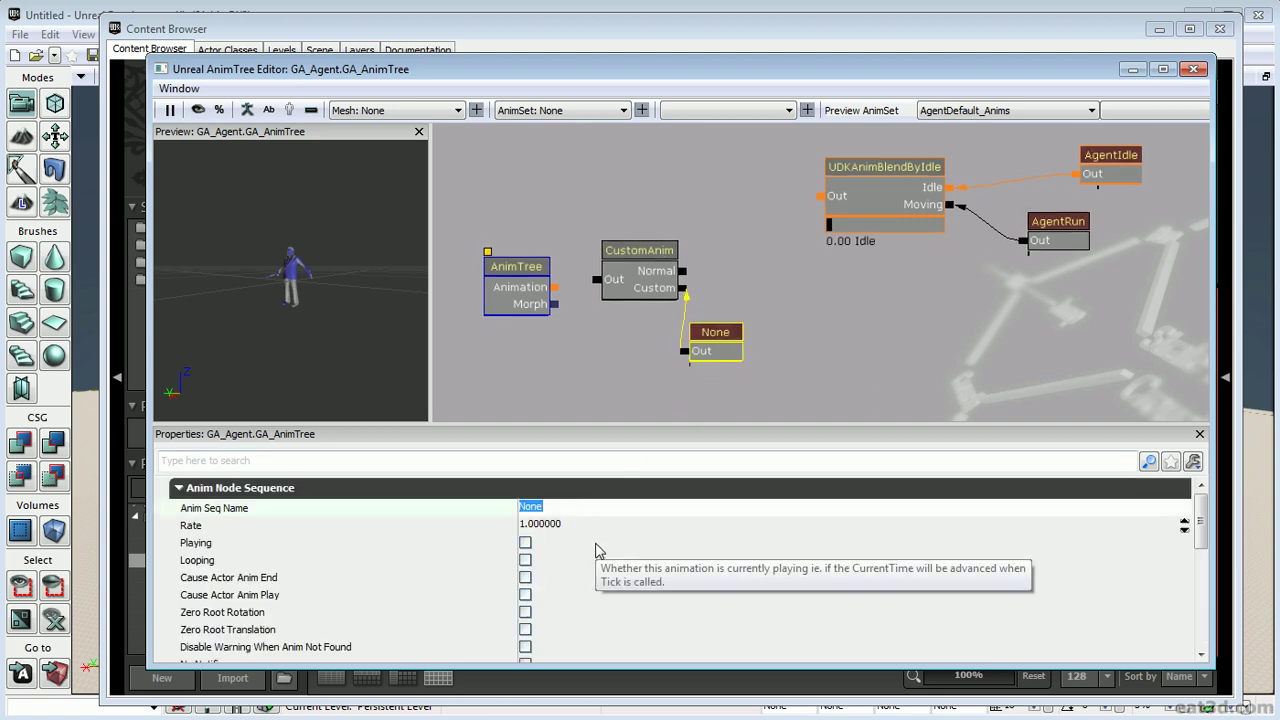
type("AgentCombat")
key("Return")
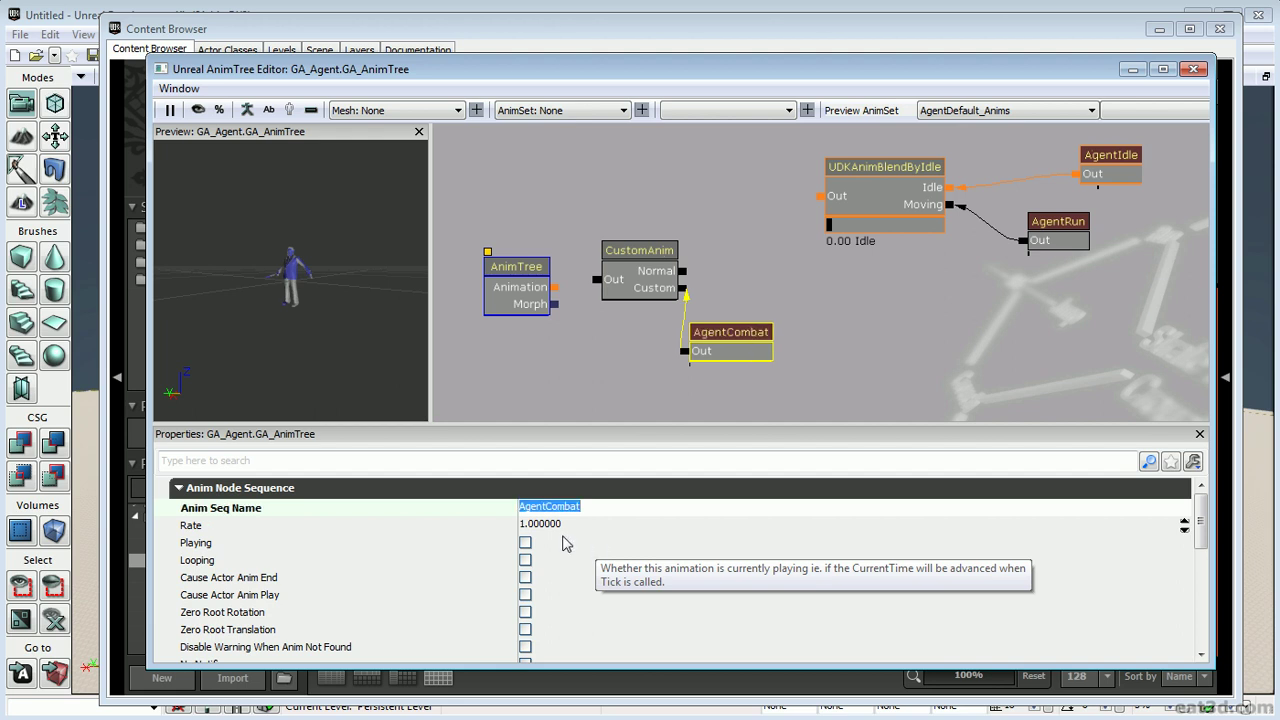
left_click(525, 544)
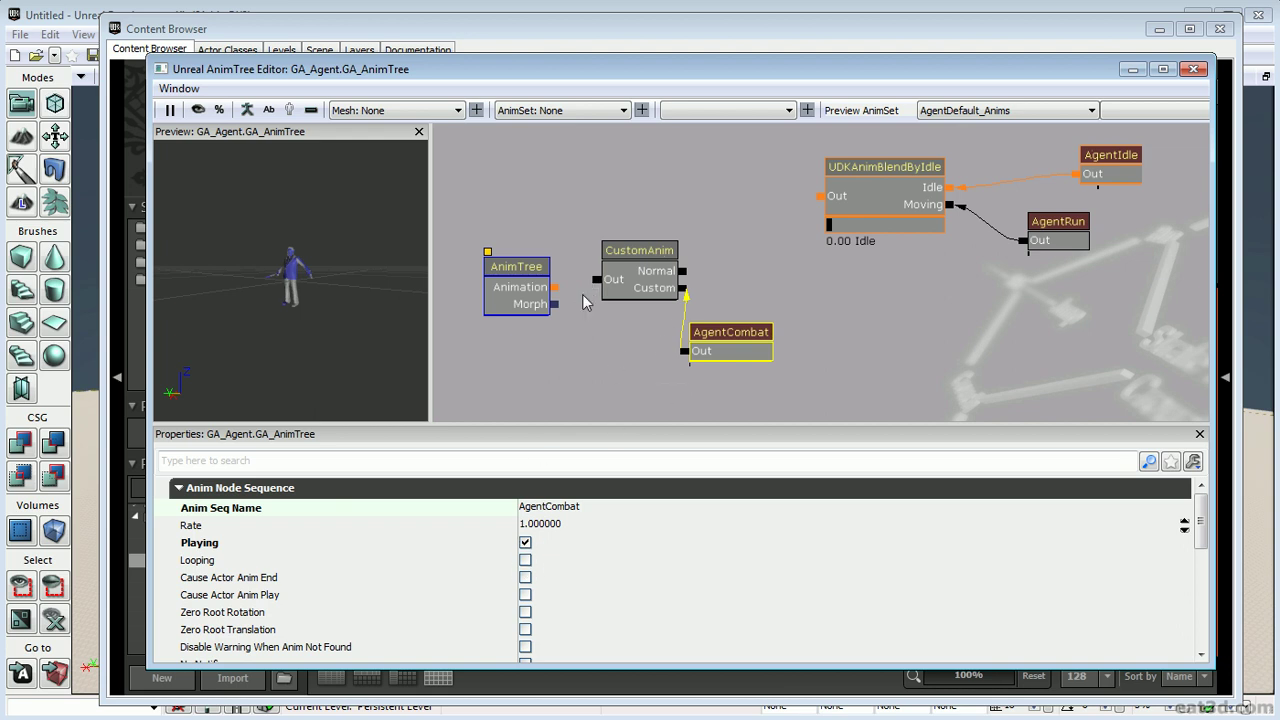
Link the AnimTree node's Animation connector to CustomAnim's output, and CustomAnim's Normal connector to UDKAnimBlendByIdle's output.
left_click_drag(555, 289, 597, 283)
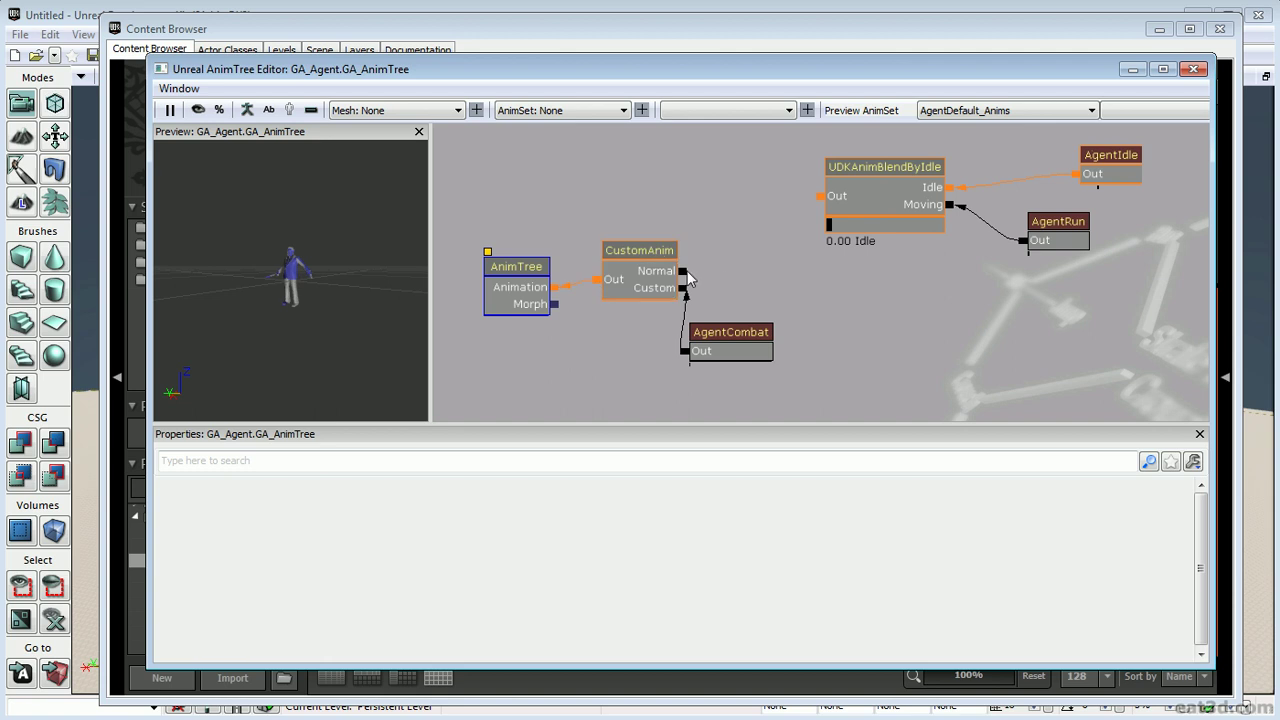
left_click_drag(683, 271, 826, 197)
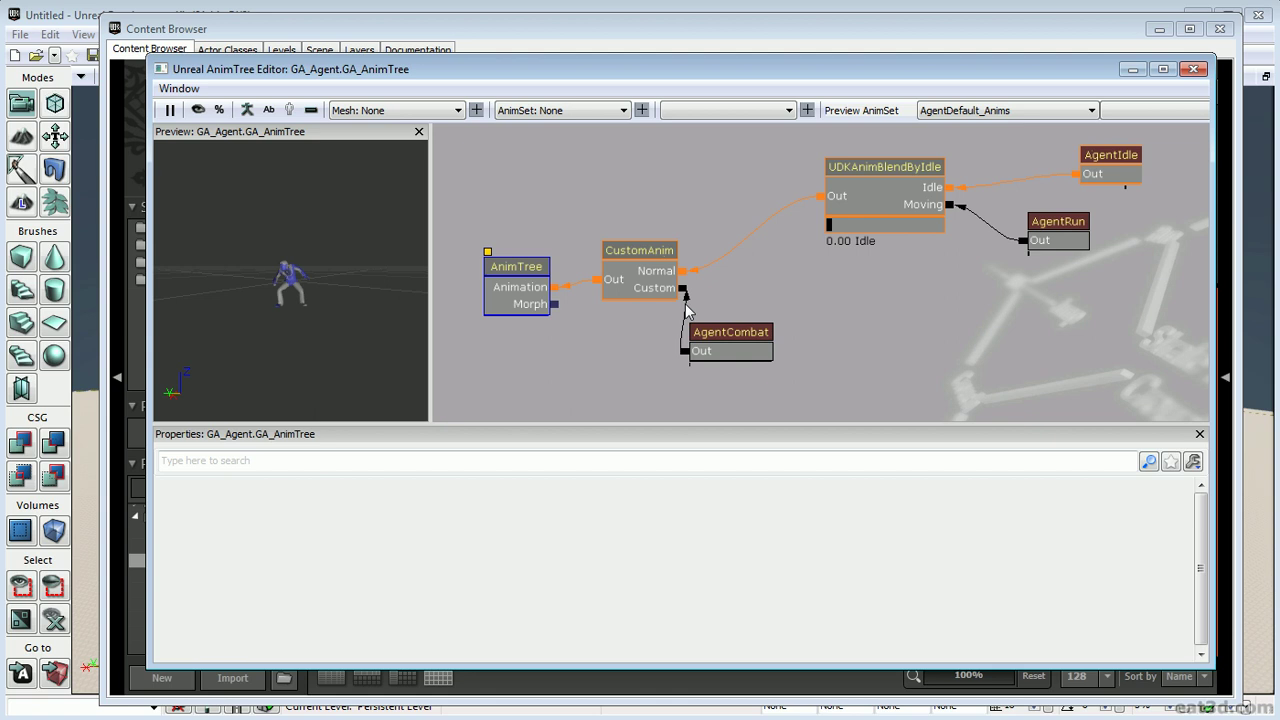
left_click(660, 285)
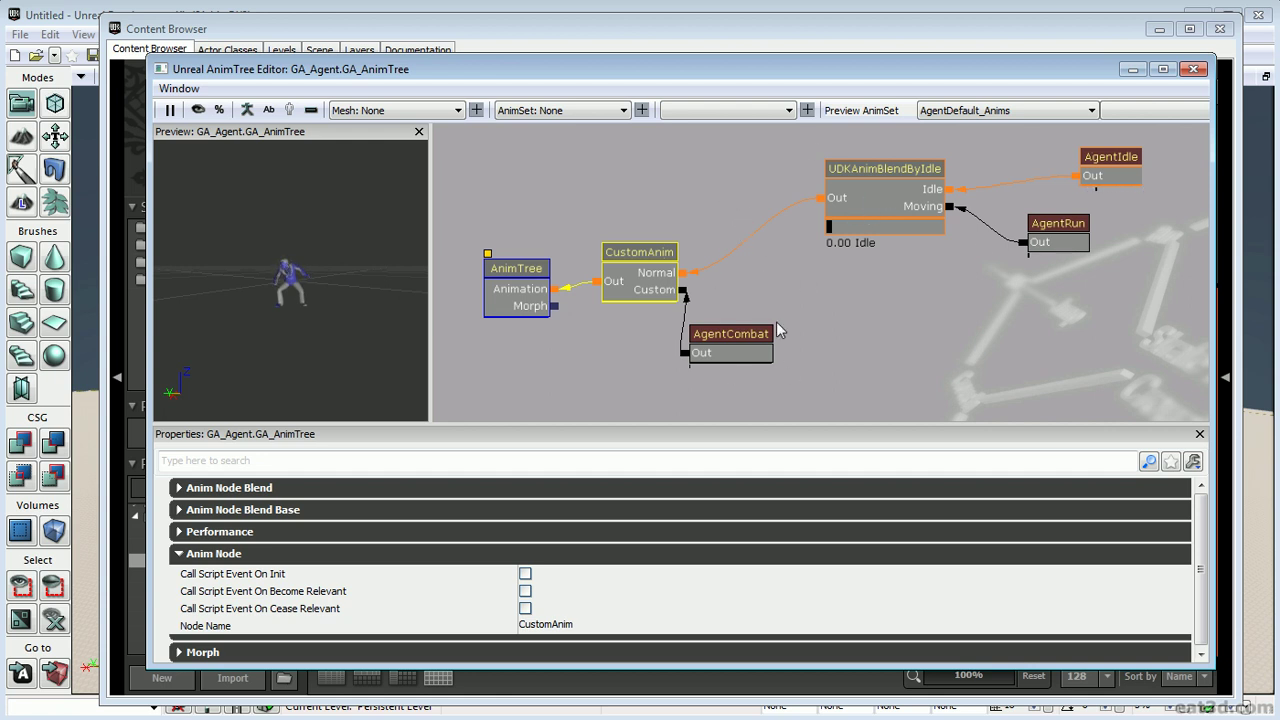
left_click(736, 347)
Look up the script name of the attack animation node in GA_Pawn.uc under Development\Src\GA_Animation\Classes.
left_click(640, 281)
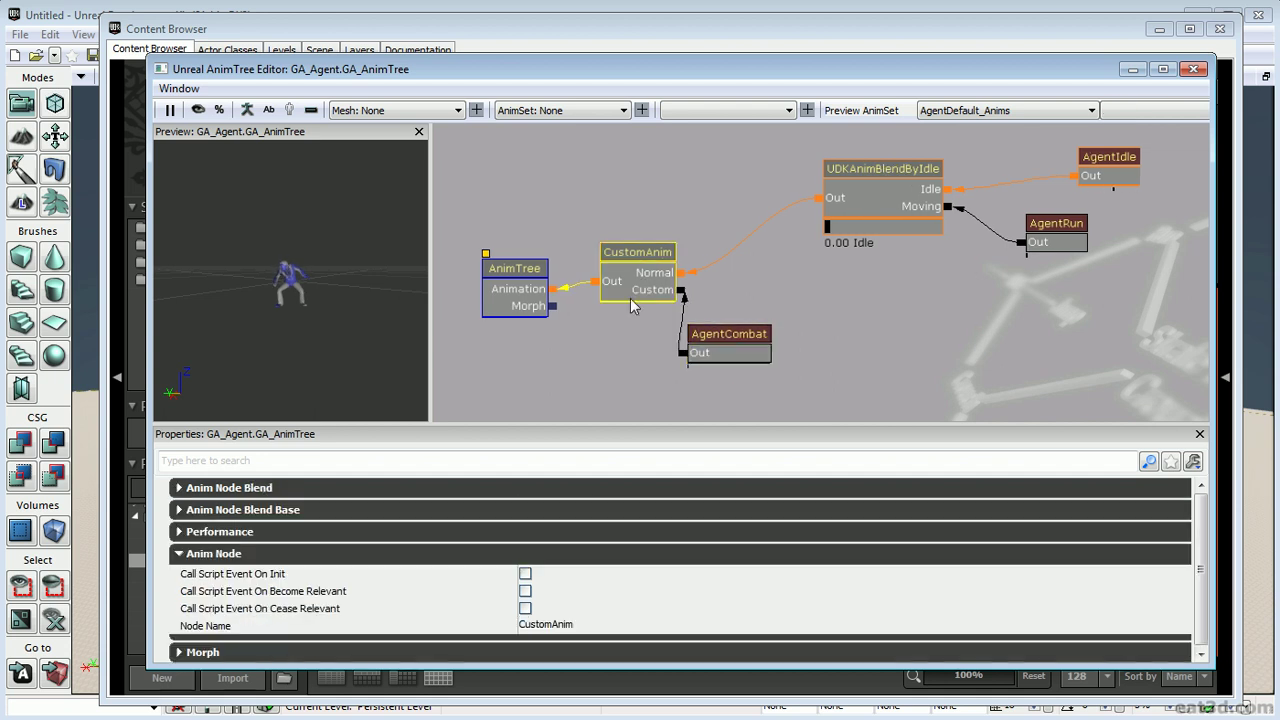
left_click(600, 624)
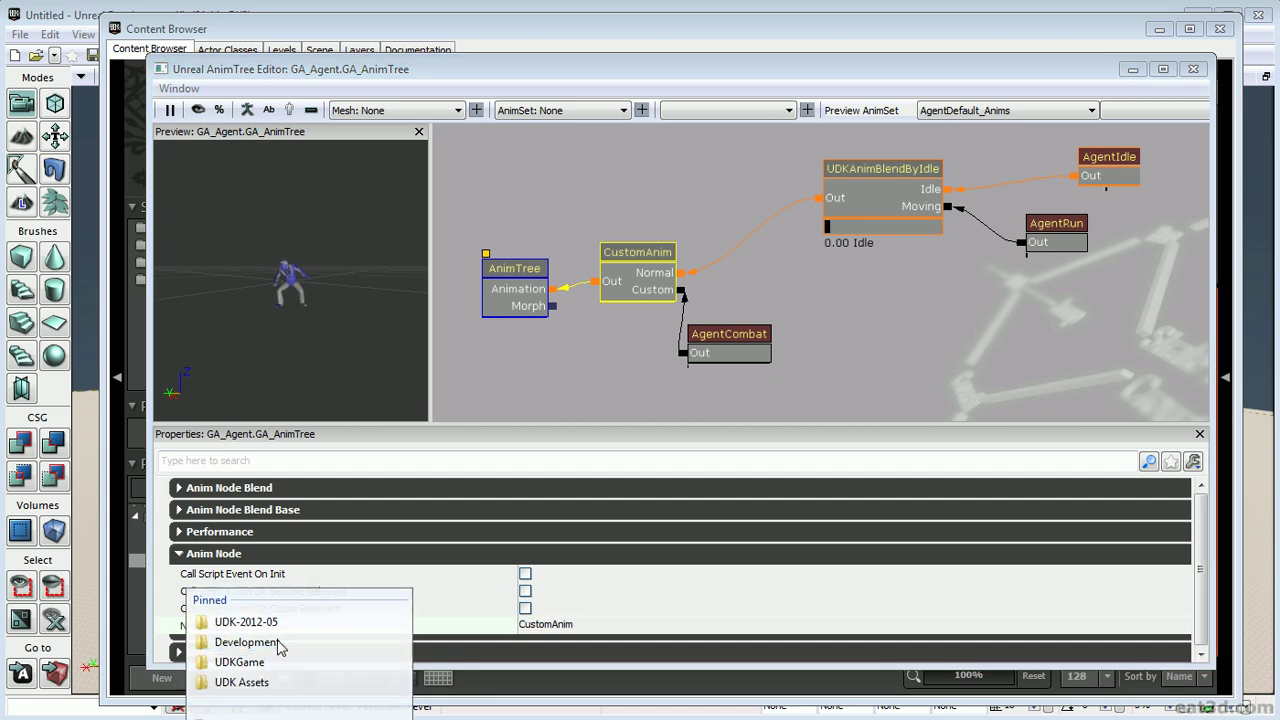
left_click(274, 642)
double_click(268, 170)
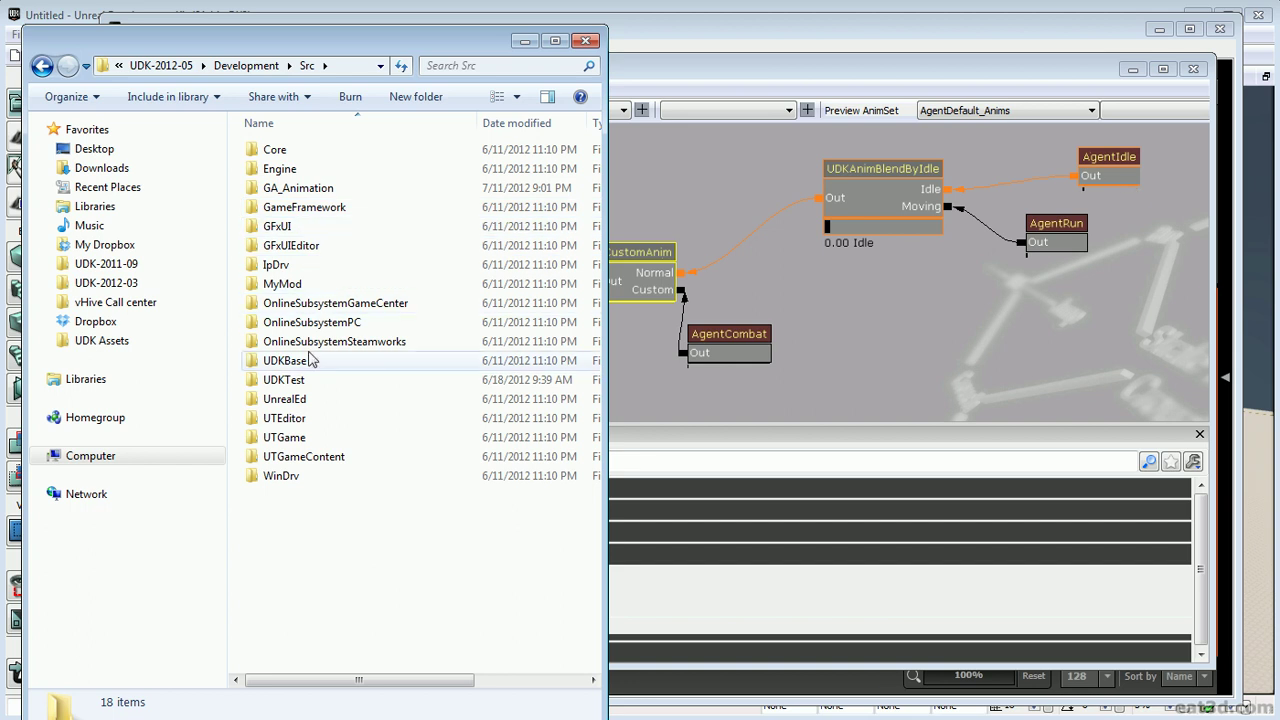
double_click(297, 190)
double_click(292, 152)
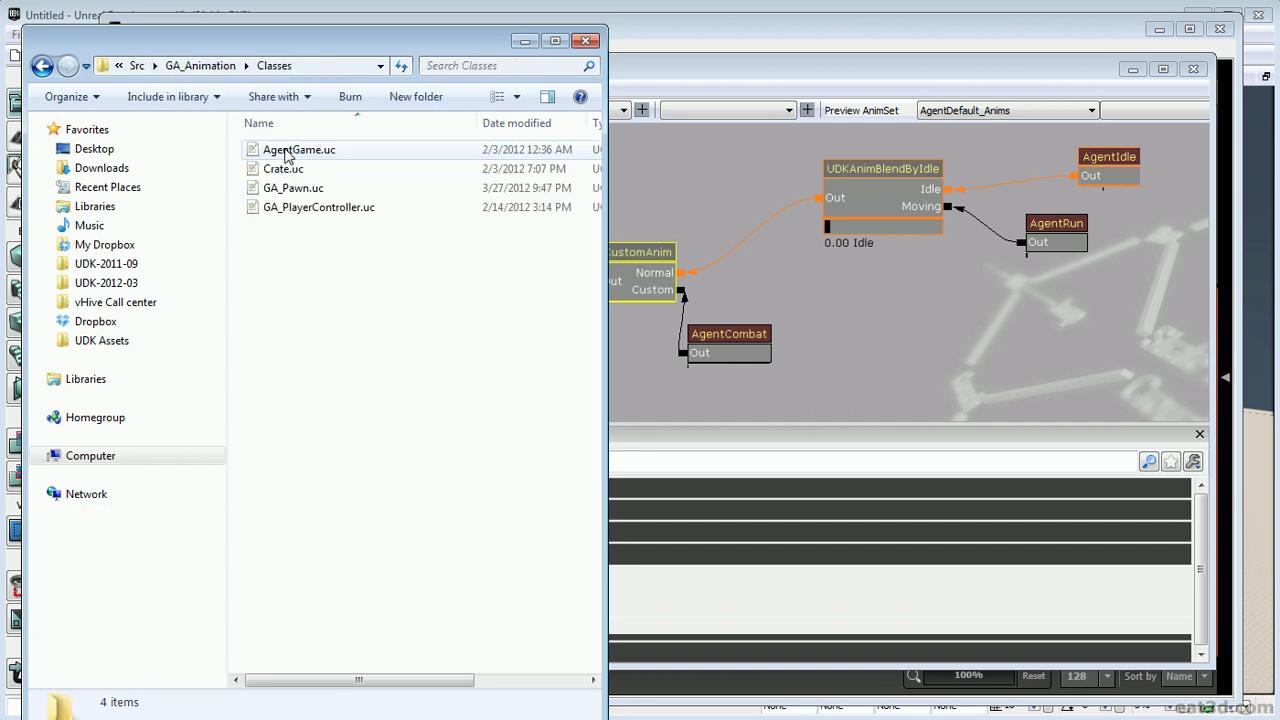
double_click(300, 188)
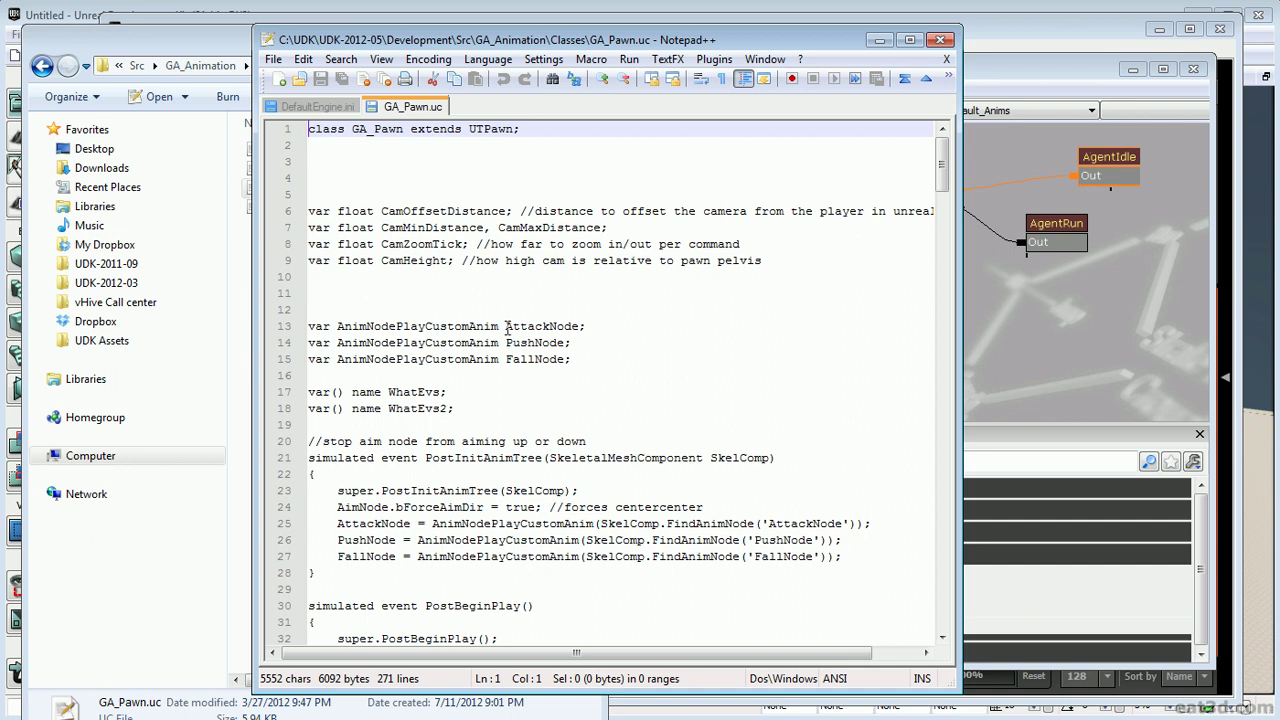
left_click_drag(507, 328, 578, 331)
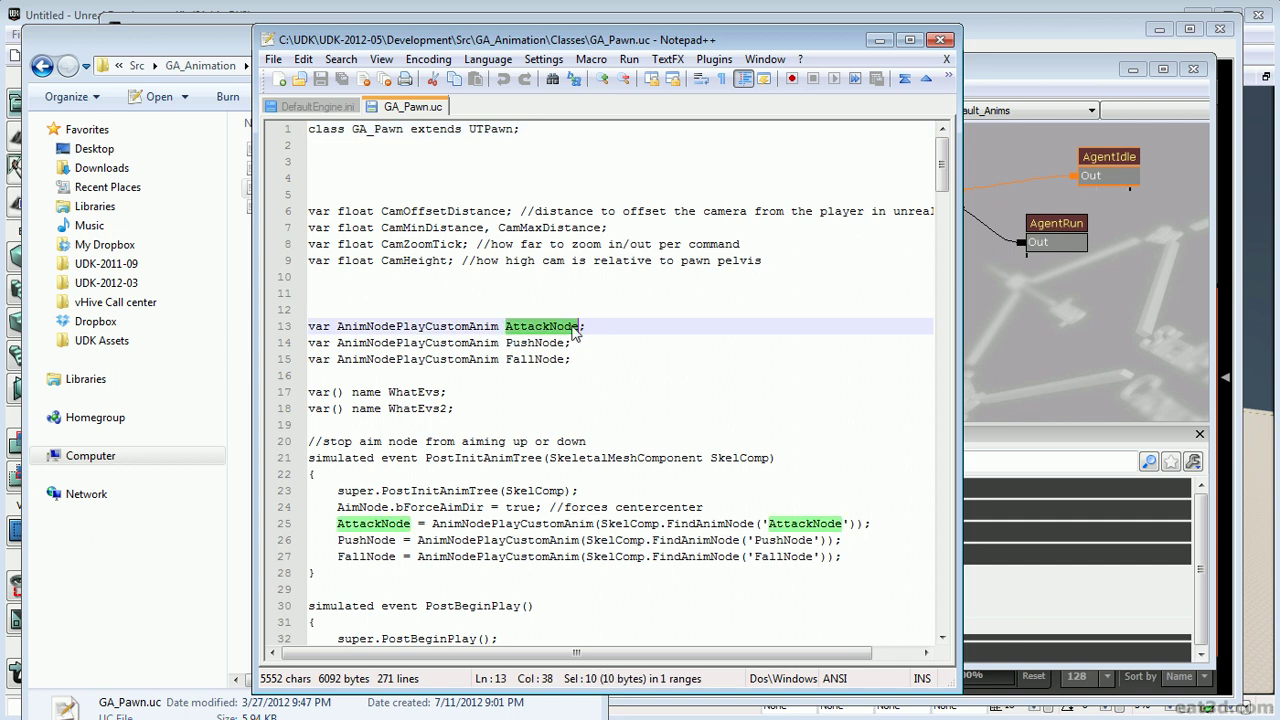
left_click(940, 40)
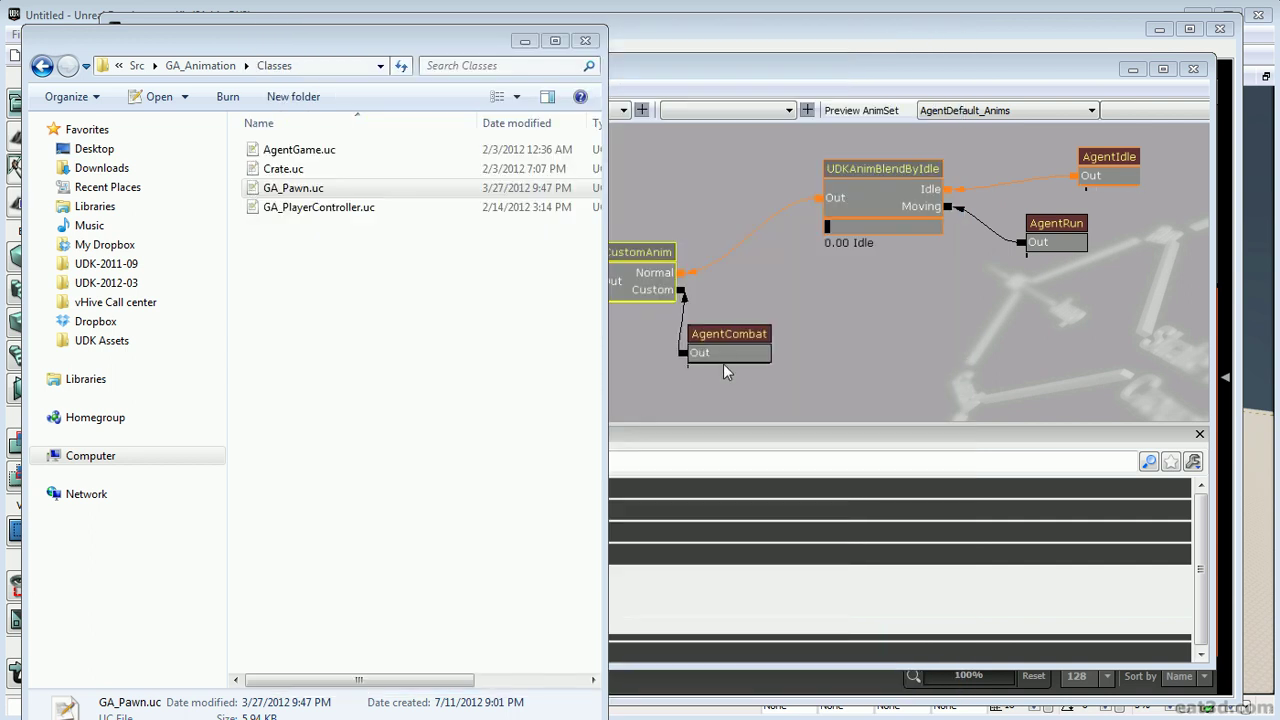
Return to the AnimTree Editor and set the CustomAnim node's name to AttackNode.
left_click(723, 363)
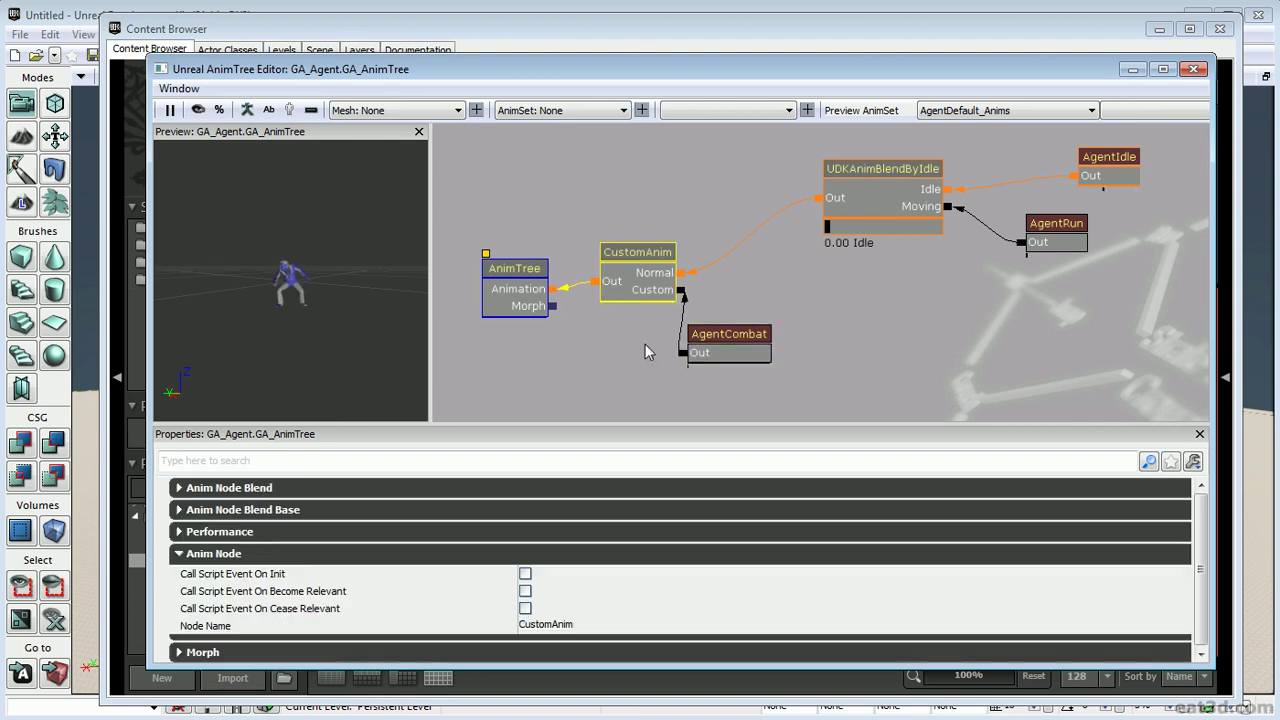
left_click(576, 626)
type("At")
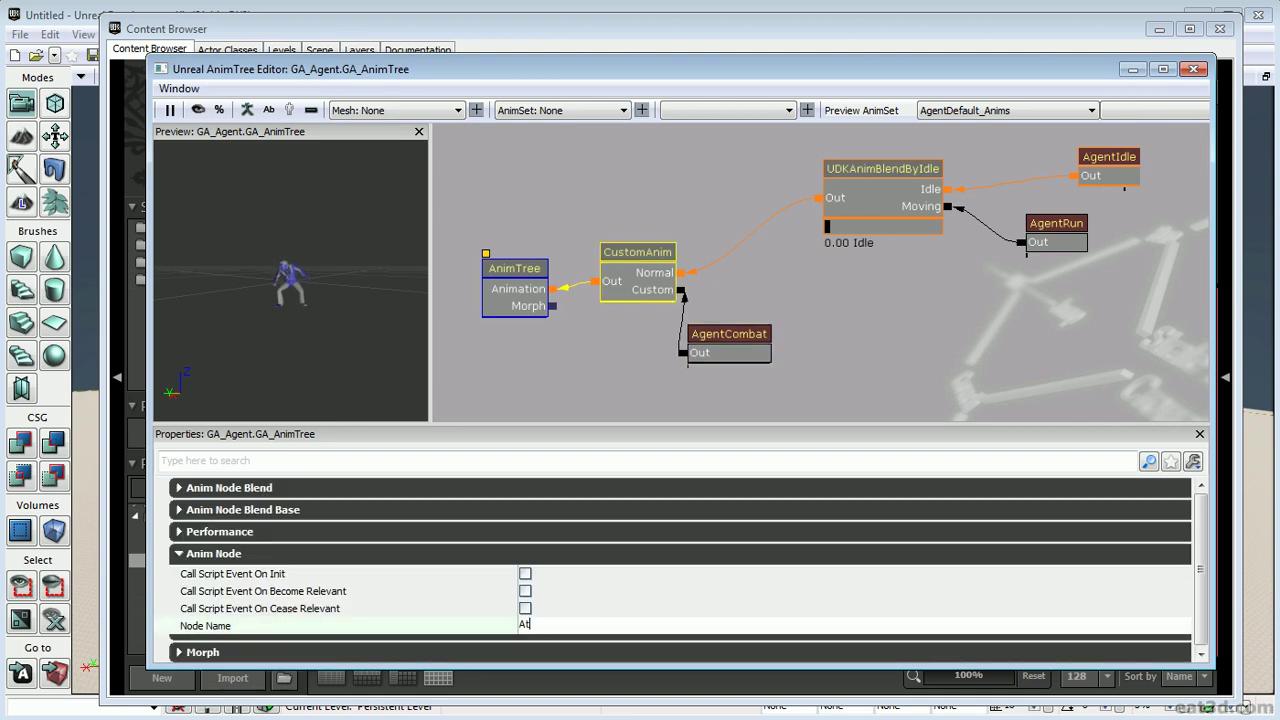
type("tackNode")
key("Return")
left_click(976, 373)
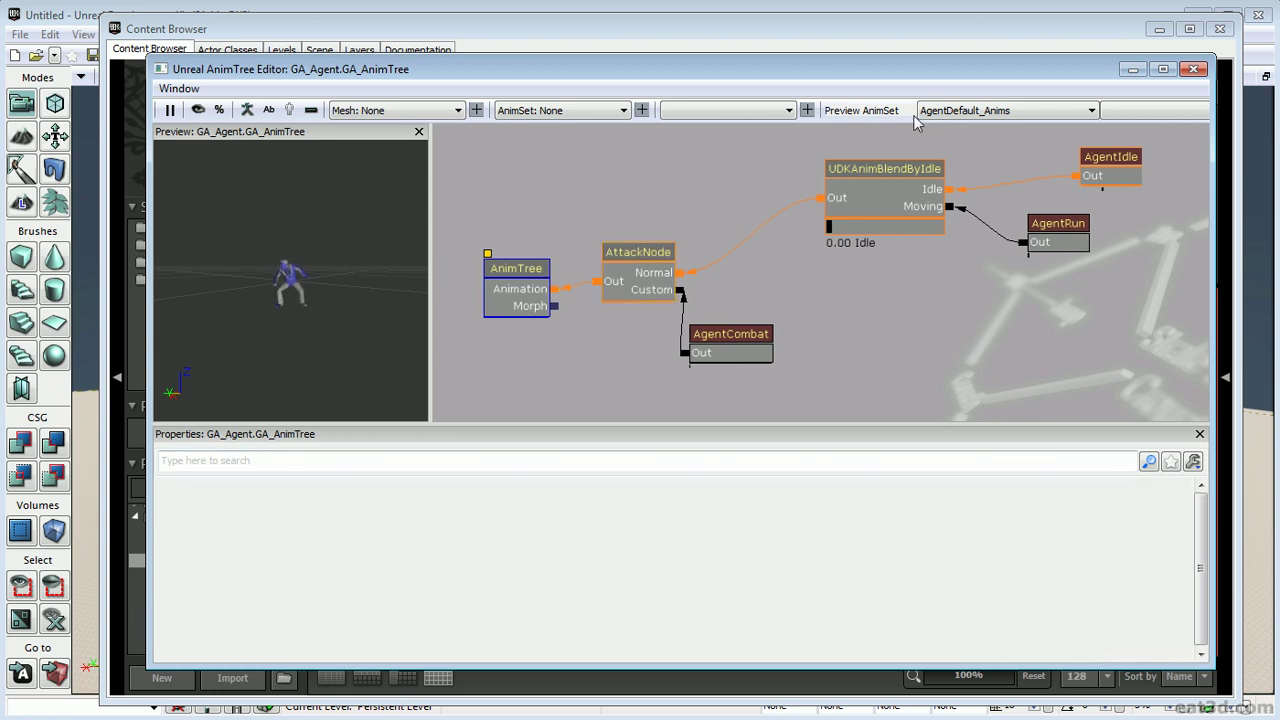
Close the AnimTree Editor and save the GA_Agent package.
left_click(1193, 68)
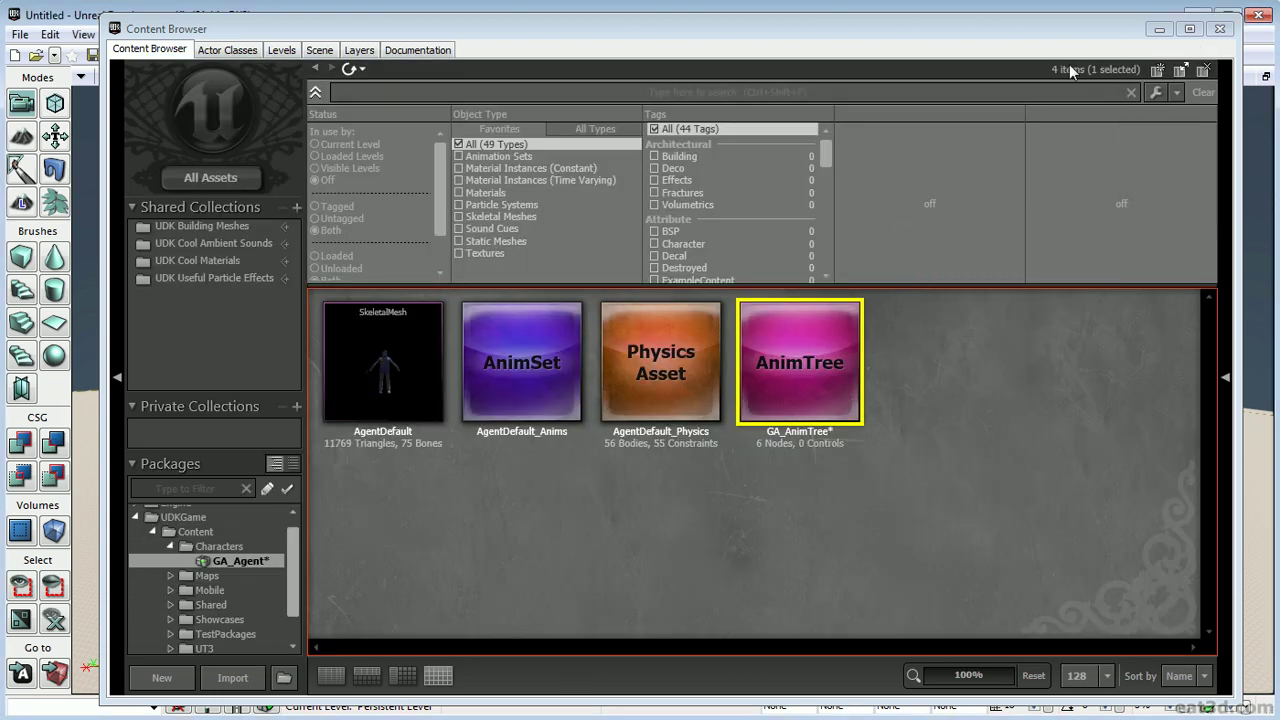
right_click(224, 559)
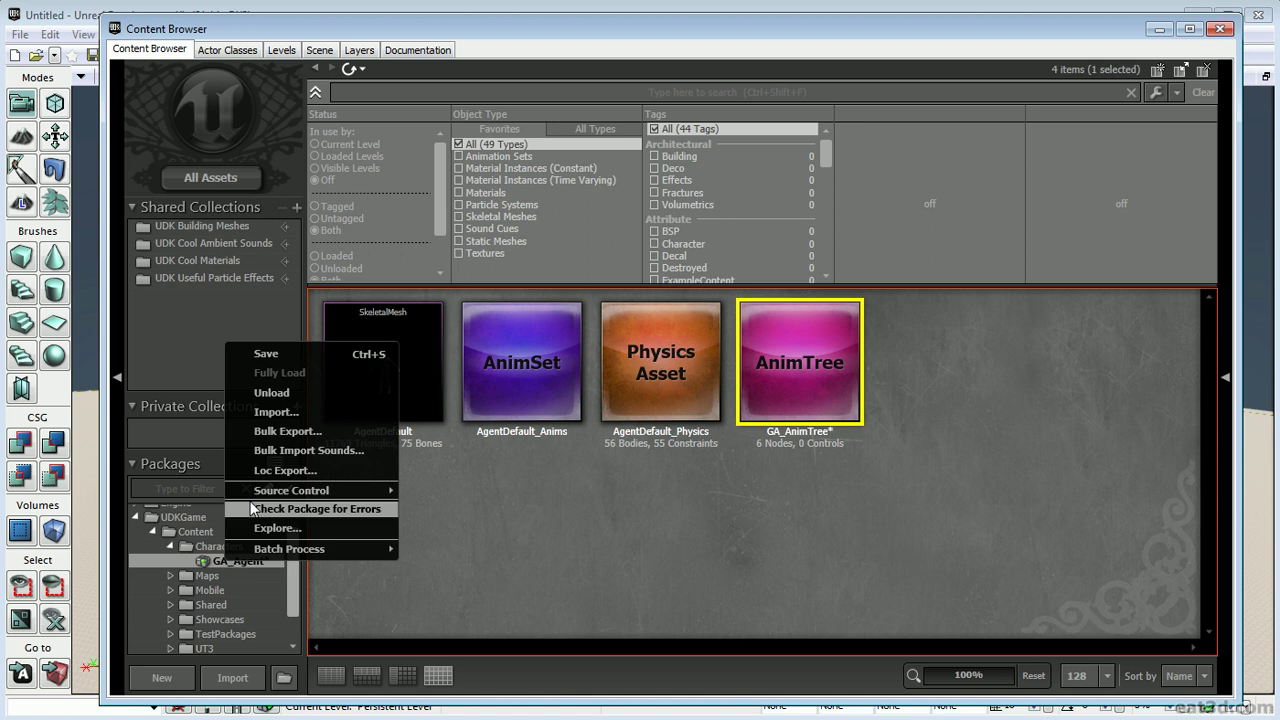
left_click(310, 358)
Reopen GA_AnimTree and move AttackNode and AgentCombat together slightly lower in the graph.
double_click(790, 369)
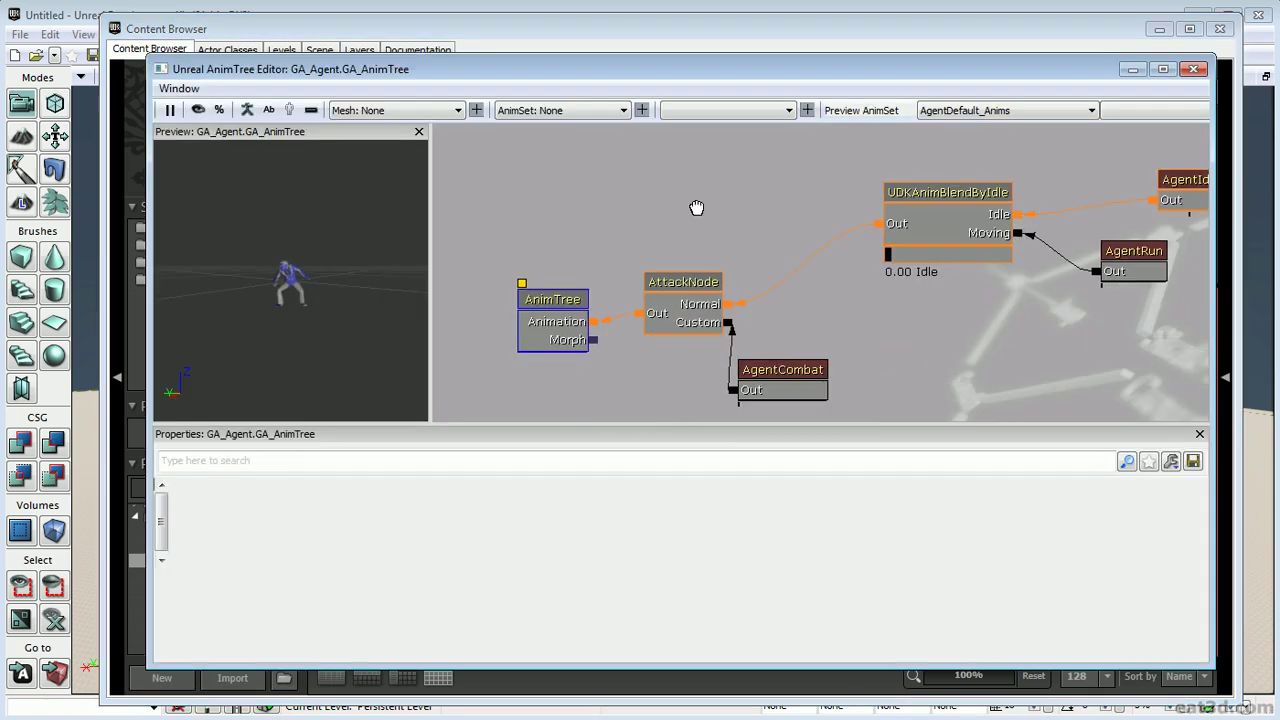
left_click_drag(697, 208, 637, 214)
scroll(823, 314, "down", 3)
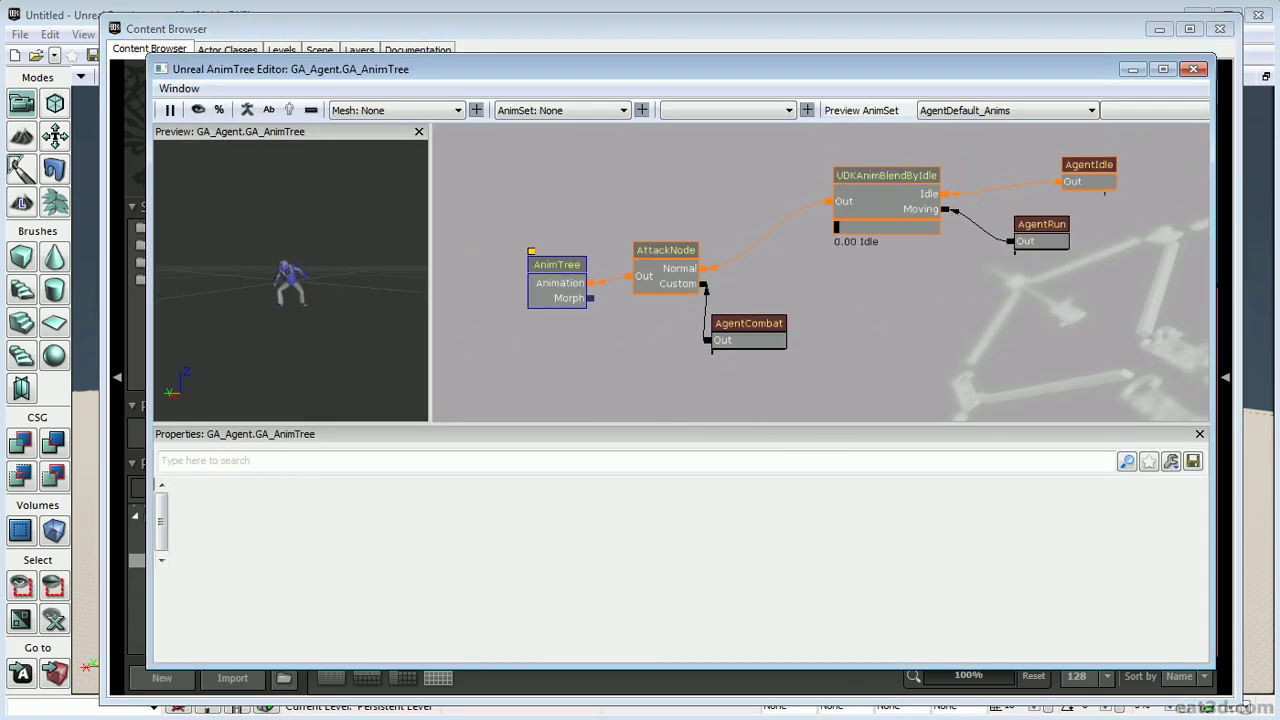
scroll(823, 303, "up", 2)
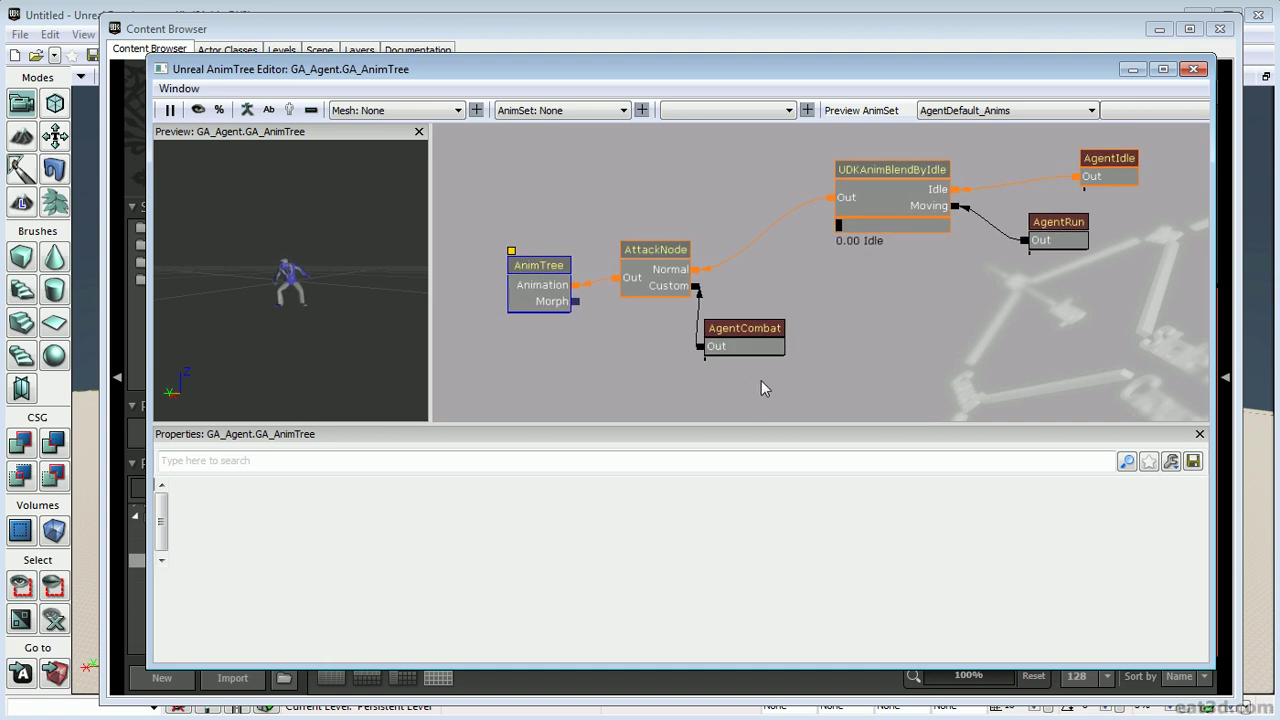
left_click_drag(743, 399, 632, 263, "ctrl+alt")
left_click_drag(659, 275, 649, 321, "ctrl")
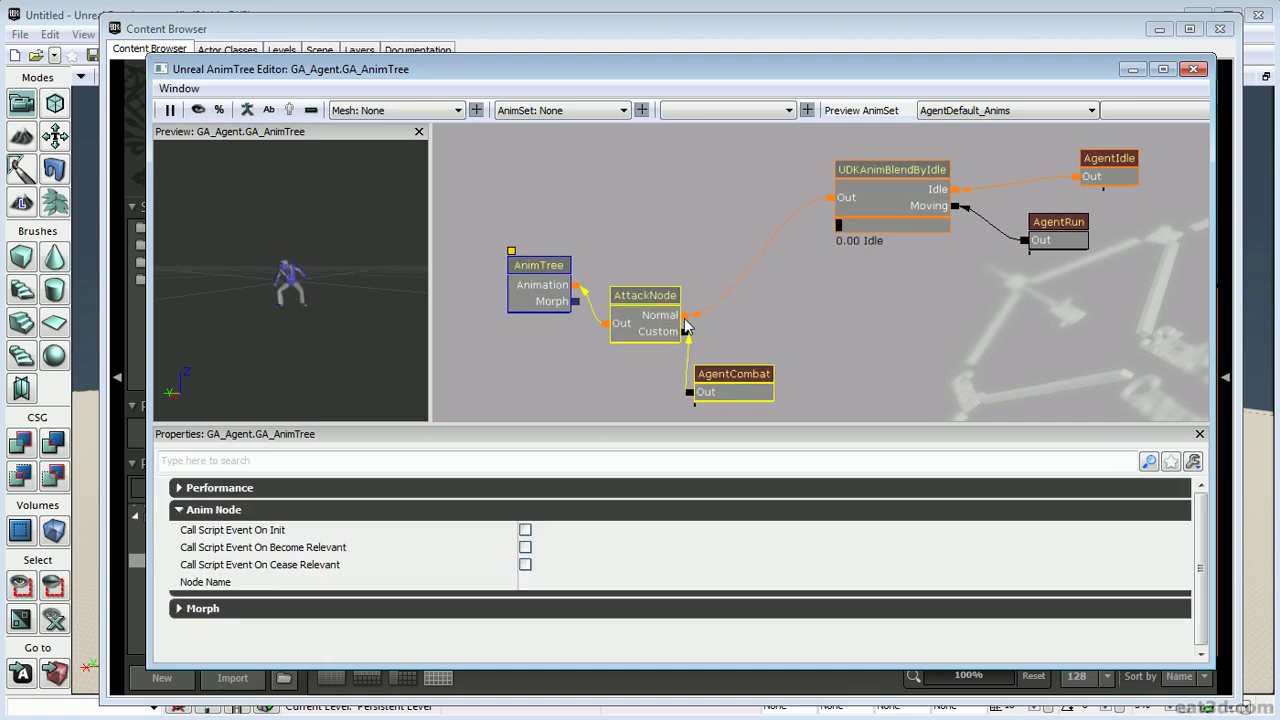
Break the link between AttackNode's Normal connector and UDKAnimBlendByIdle.
left_click(797, 345)
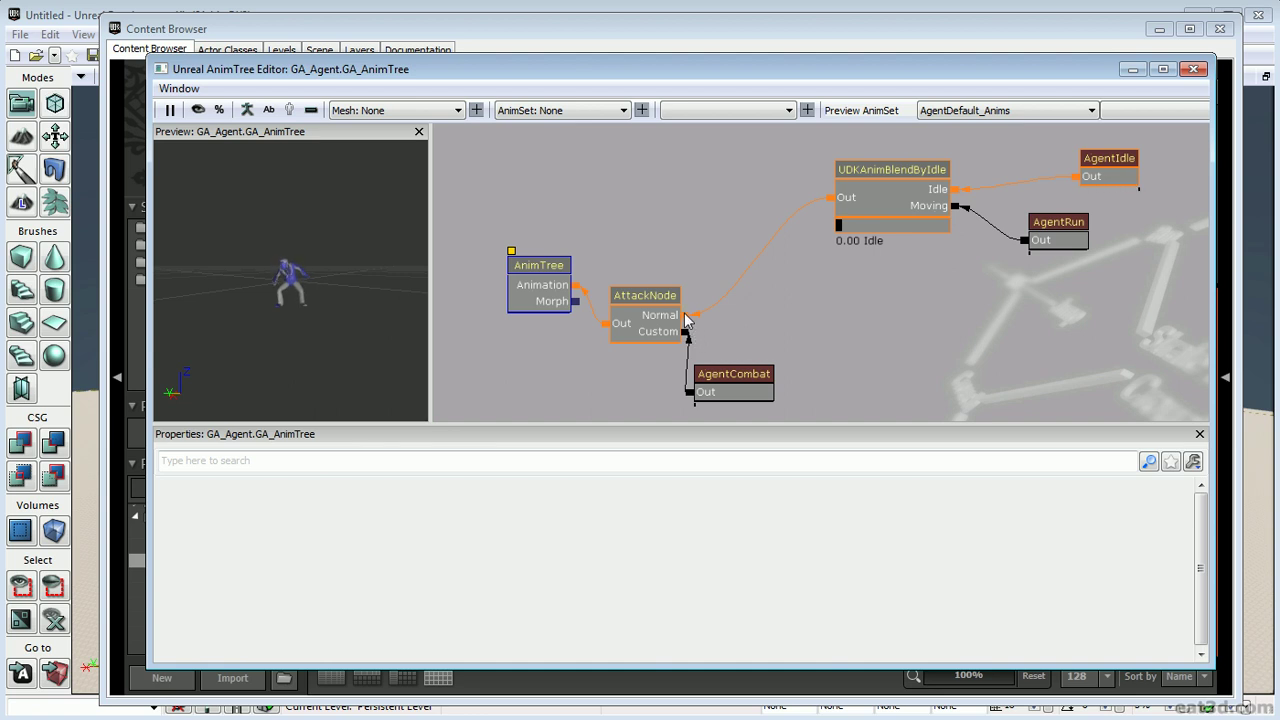
left_click(686, 317, "alt")
left_click_drag(790, 321, 782, 286)
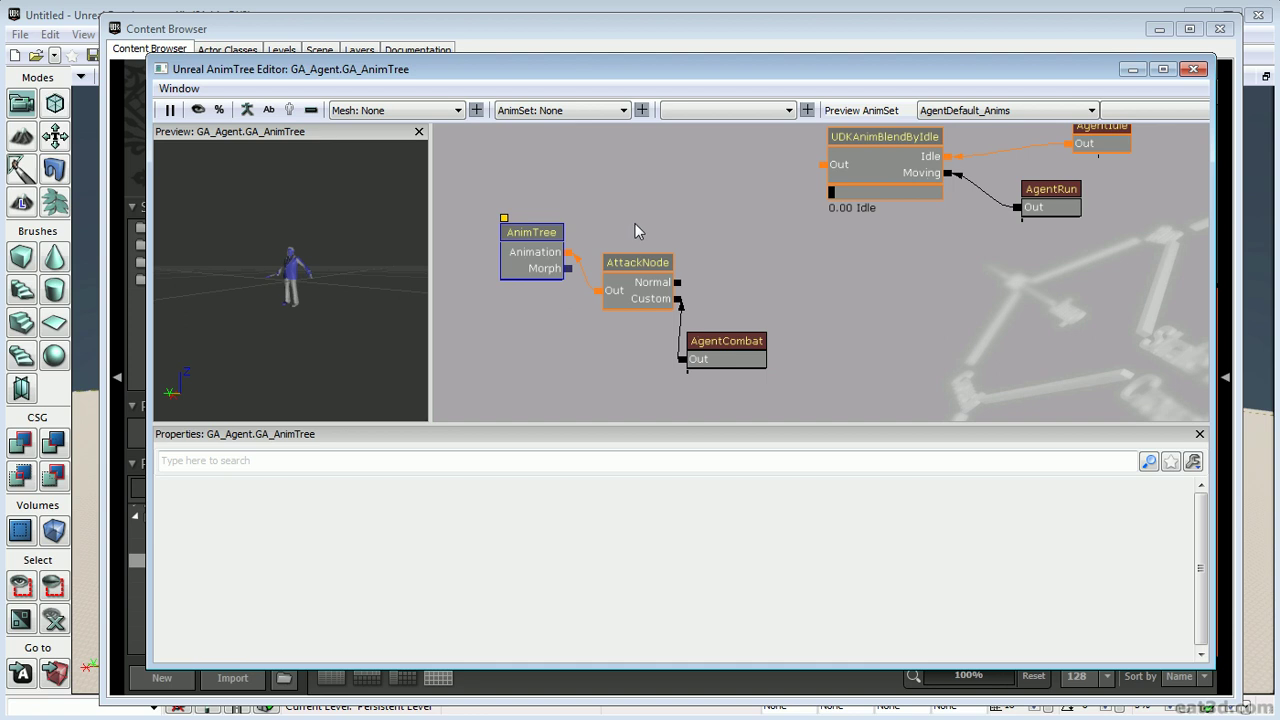
Duplicate the linked AttackNode and AgentCombat pair twice and arrange the copies in a row beside the original.
left_click_drag(634, 206, 758, 408, "ctrl+alt")
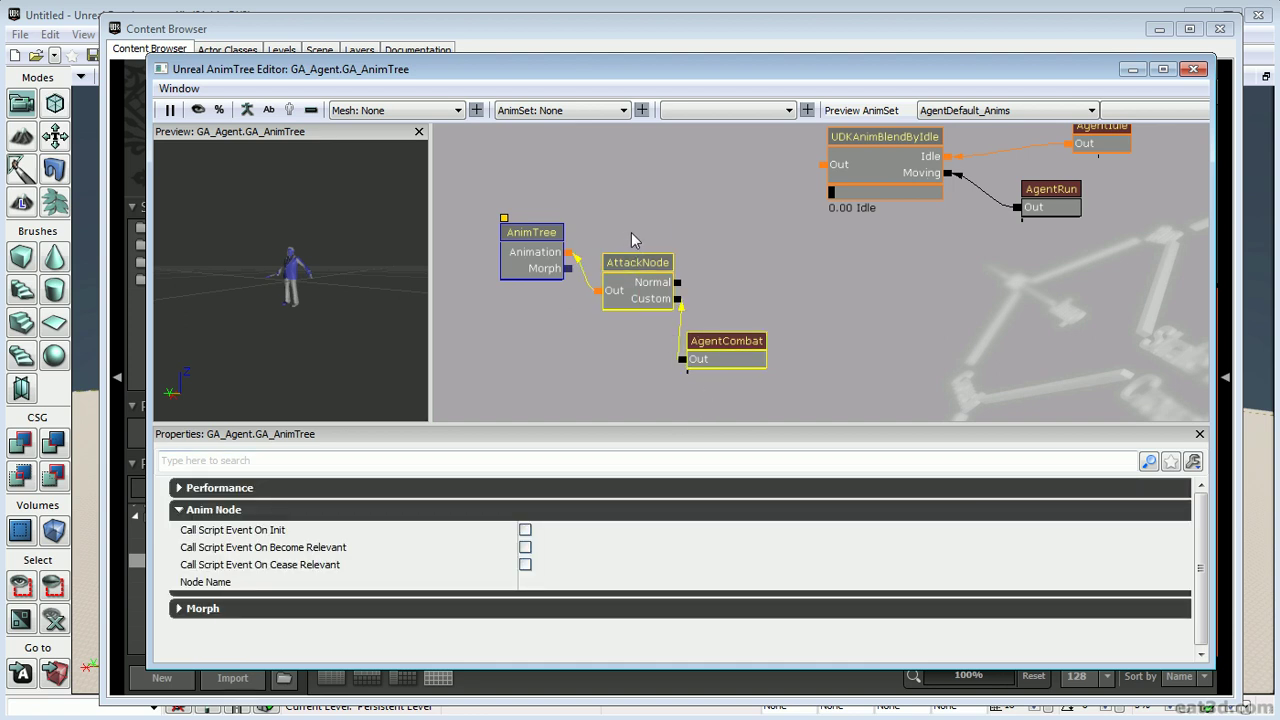
key("ctrl+w")
key("ctrl+w")
left_click_drag(698, 335, 839, 281, "ctrl")
left_click(668, 309, "ctrl")
left_click(750, 368, "ctrl")
left_click_drag(673, 308, 770, 260)
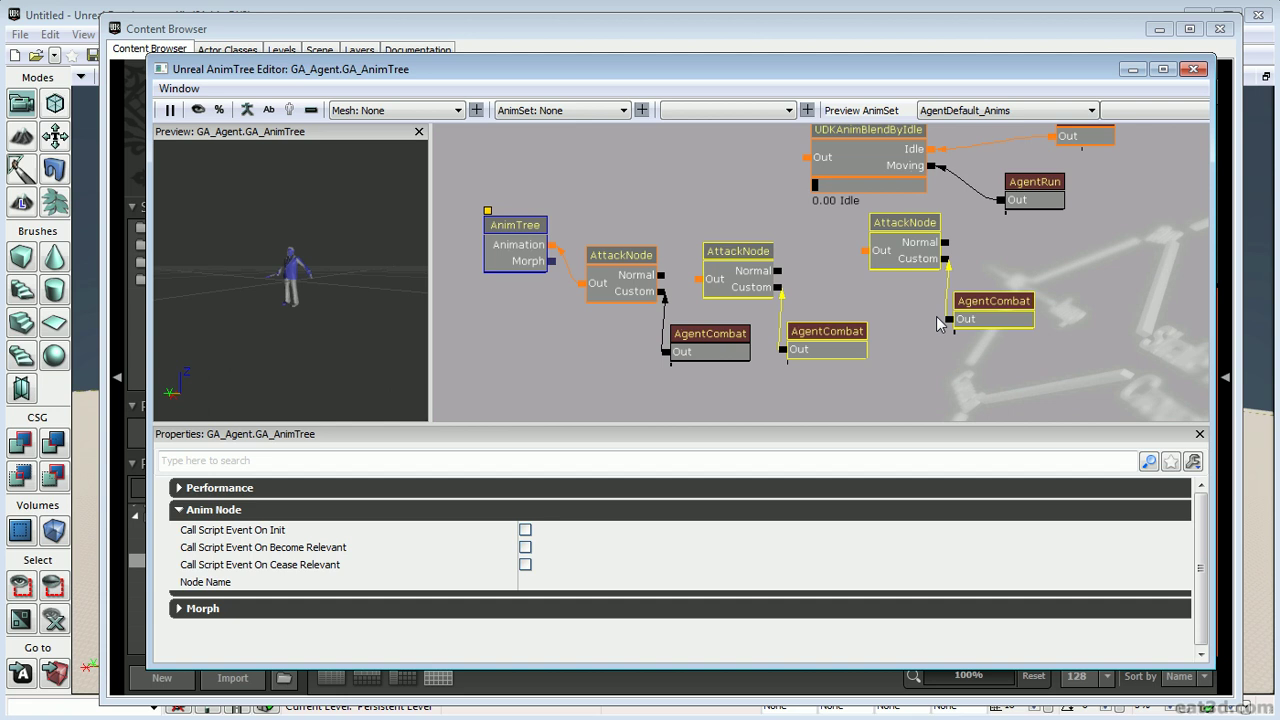
left_click(968, 349)
left_click_drag(980, 353, 900, 256, "ctrl+alt")
left_click_drag(896, 247, 857, 274, "ctrl")
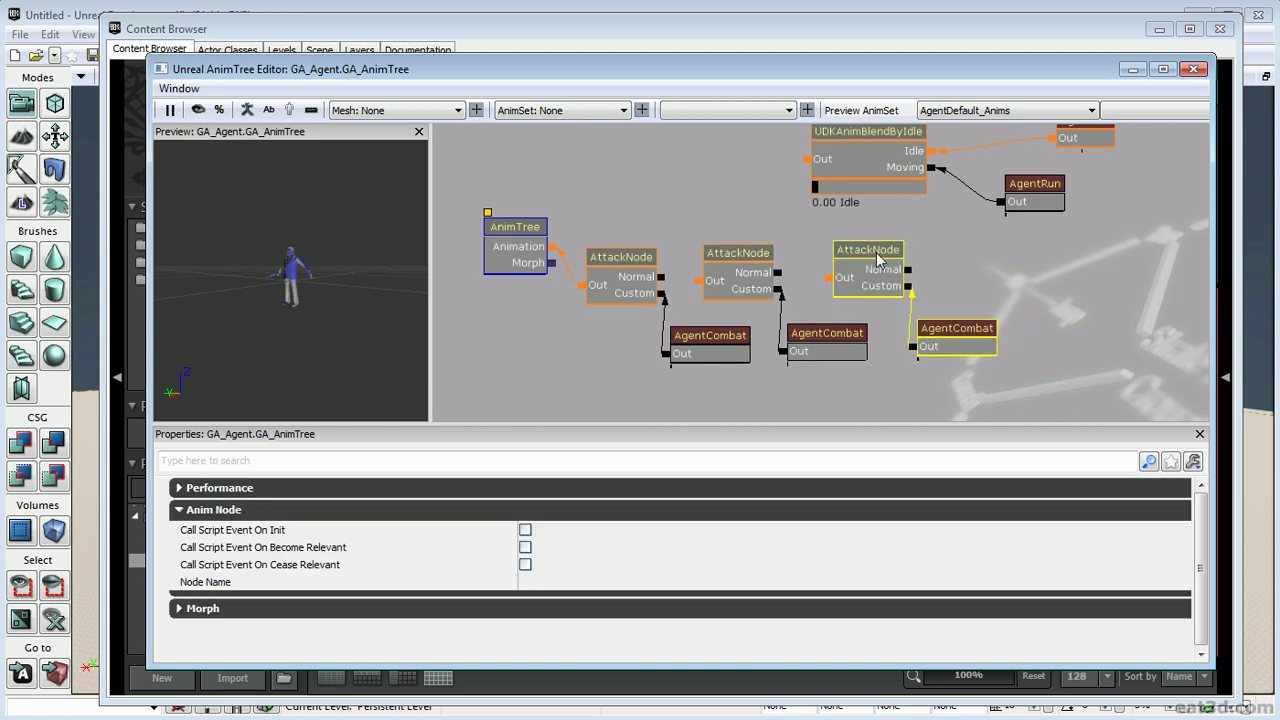
Rename the middle AttackNode copy as PushNode.
left_click(742, 278)
left_click(601, 627)
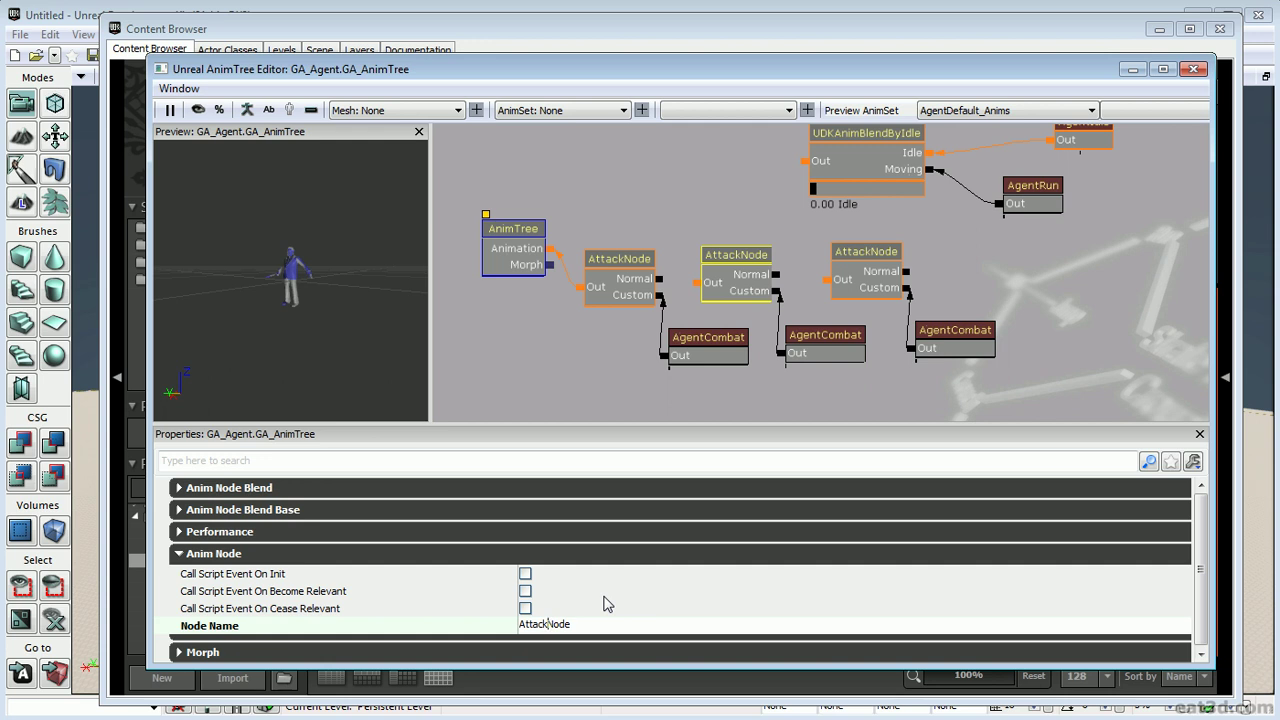
key("BackSpace")
key("BackSpace")
key("Return")
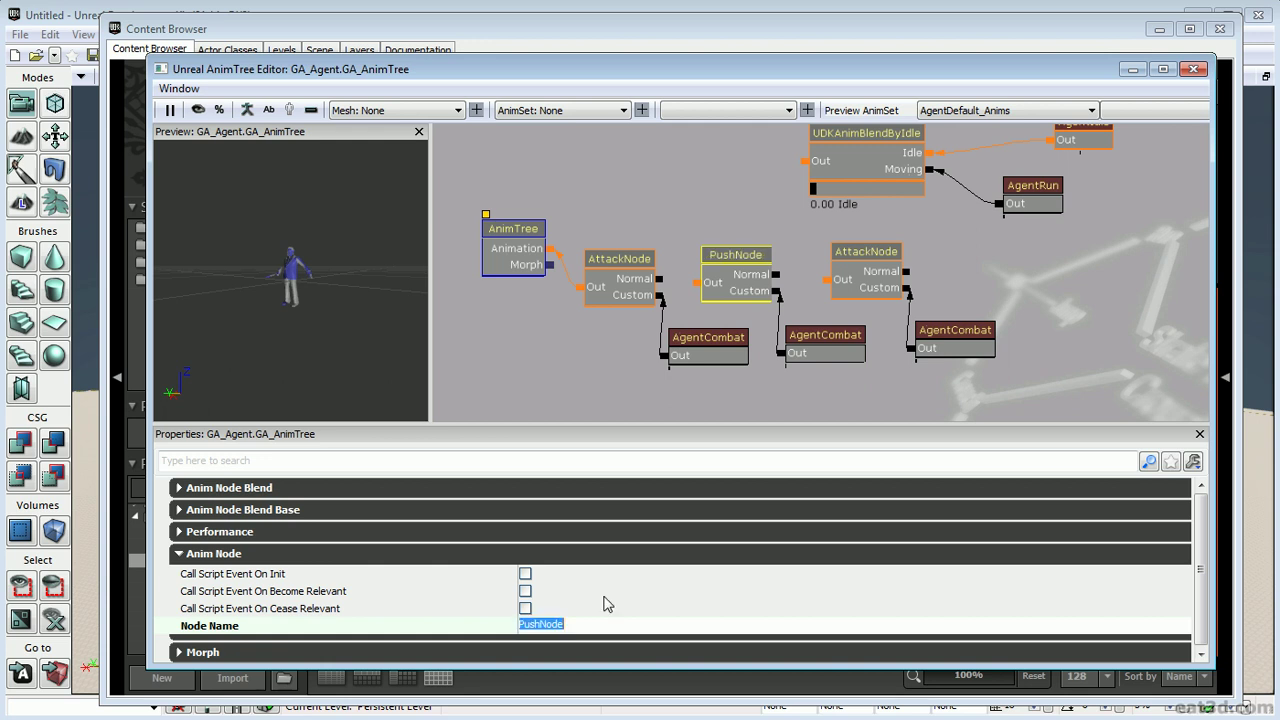
Rename the remaining AttackNode copy at the end of the row as FallNode.
left_click(880, 278)
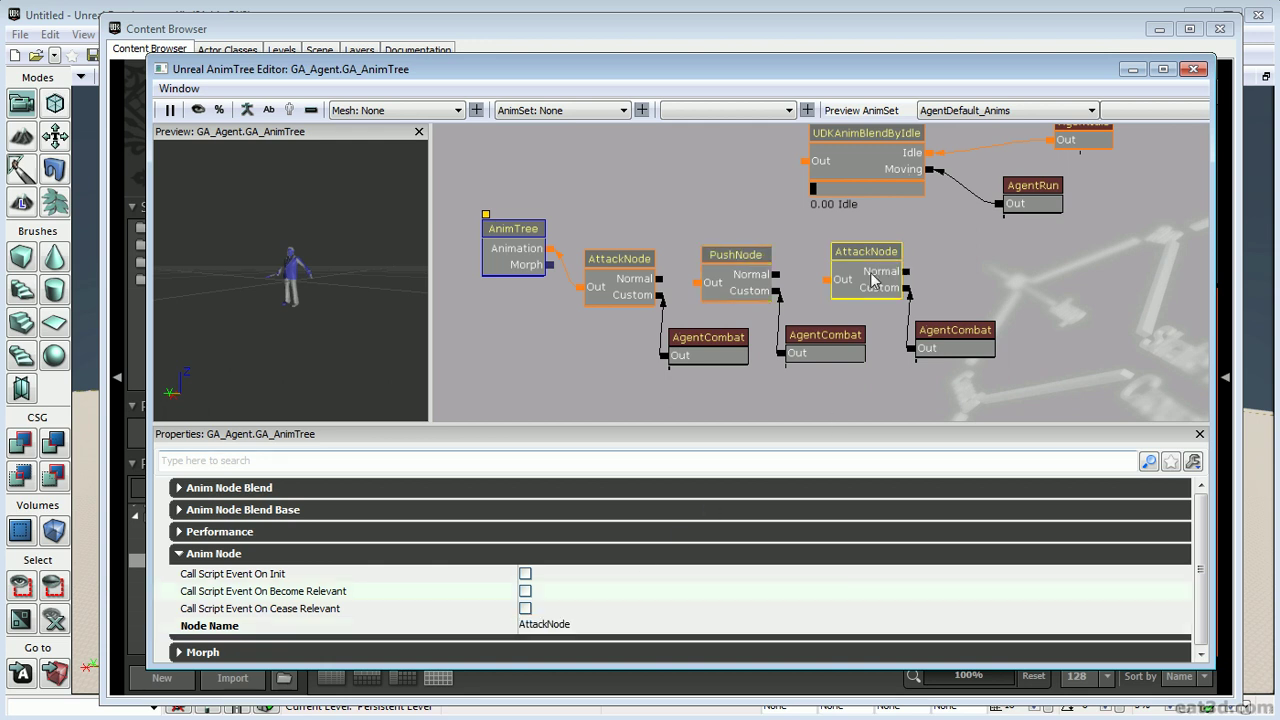
left_click(541, 625)
left_click_drag(545, 630, 490, 640)
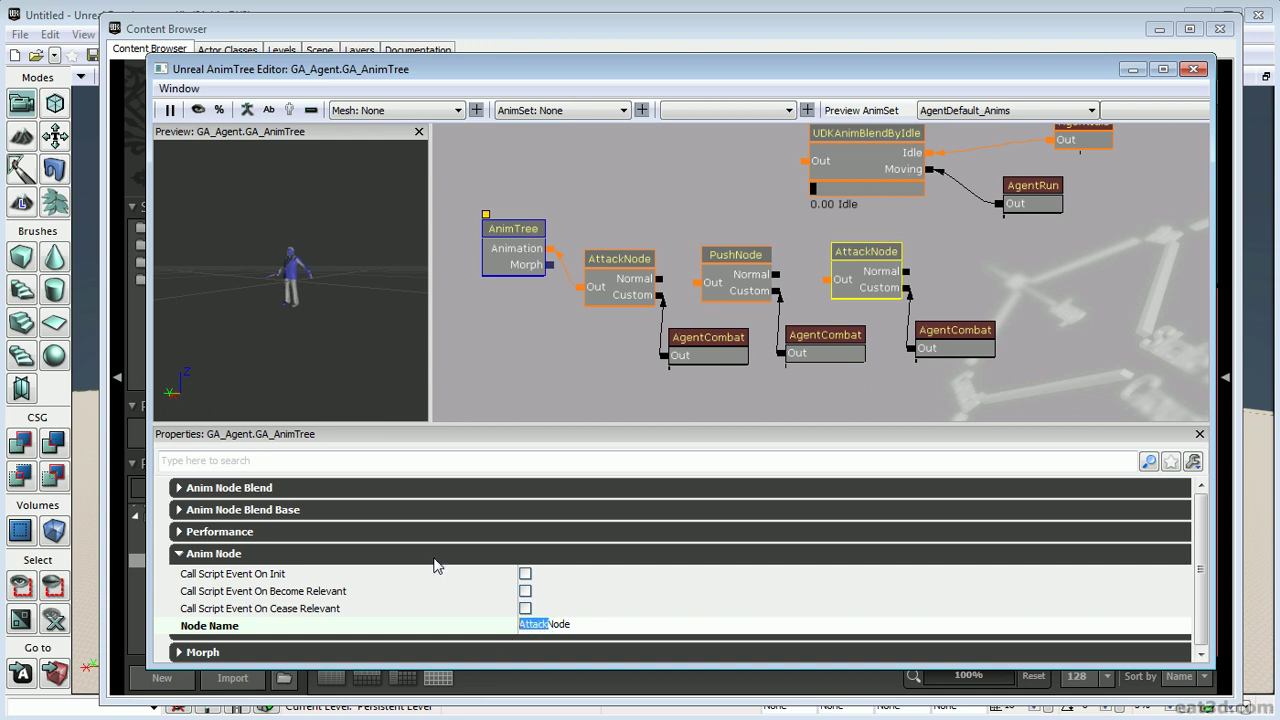
type("Fall")
key("Return")
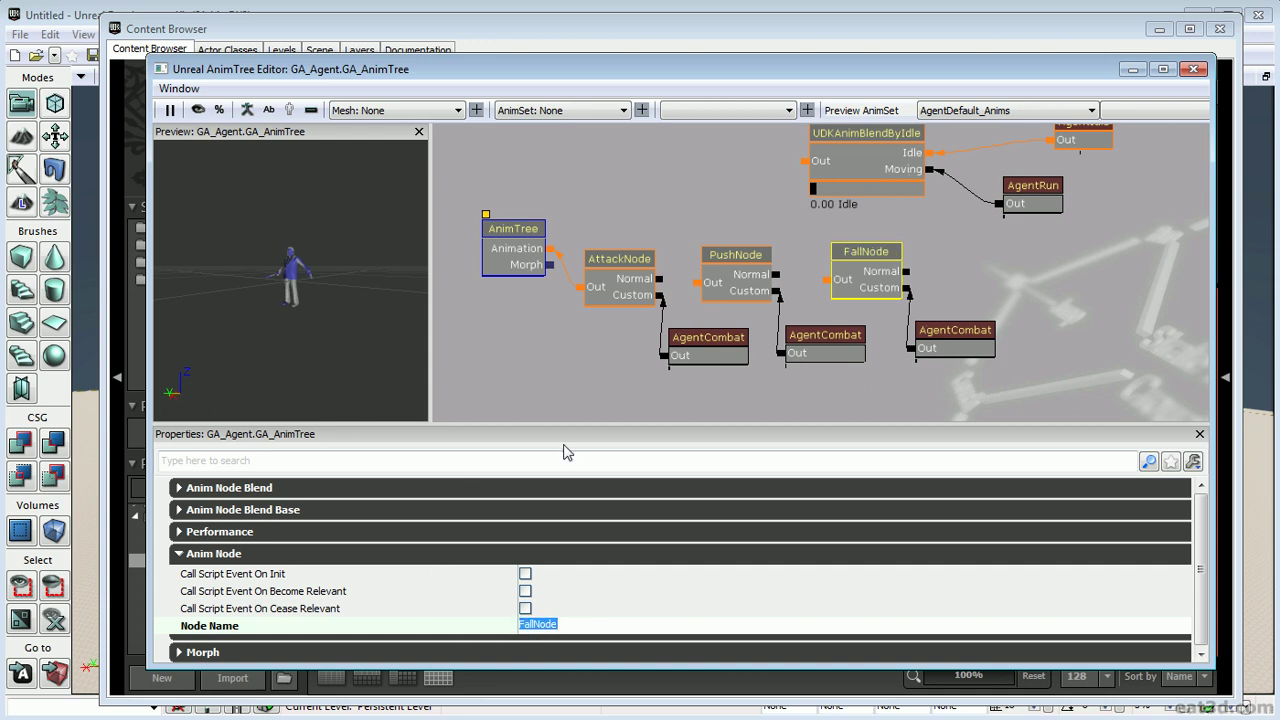
Set the animation sequence linked to PushNode to AgentPush and enable looping for it.
left_click(848, 347)
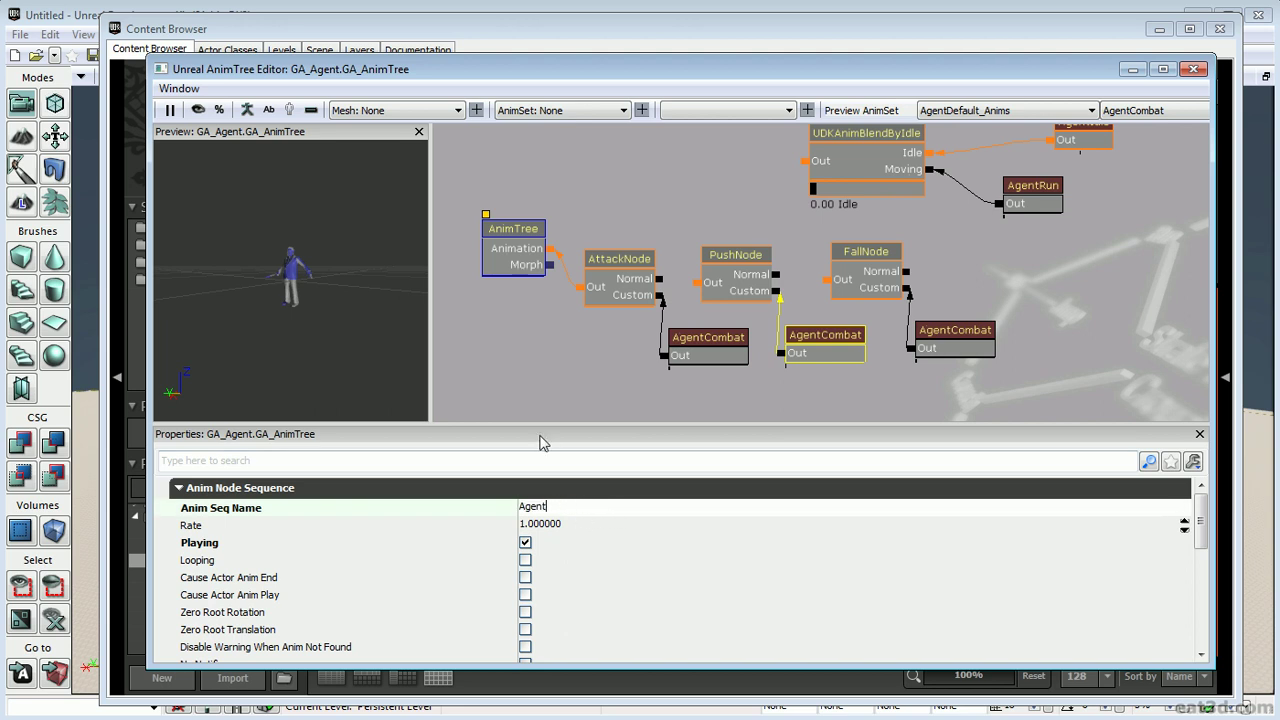
type("sh'")
key("Return")
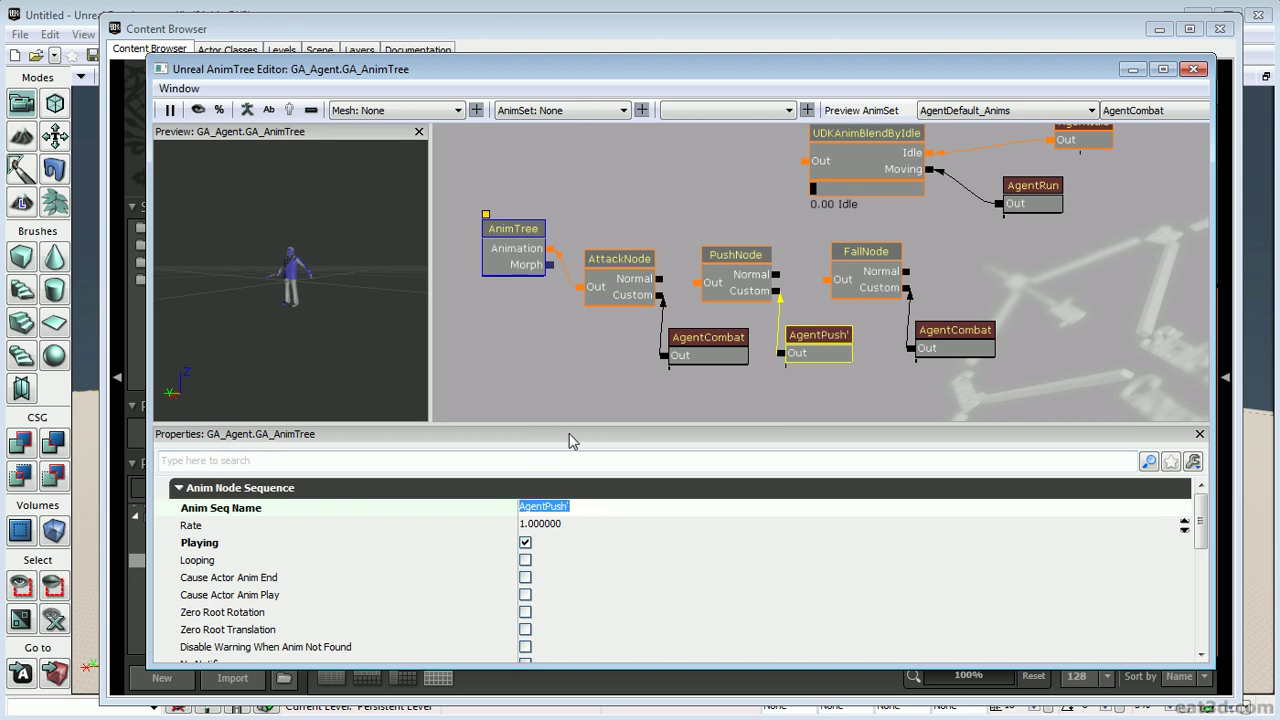
key("End")
key("BackSpace")
key("Return")
left_click(525, 560)
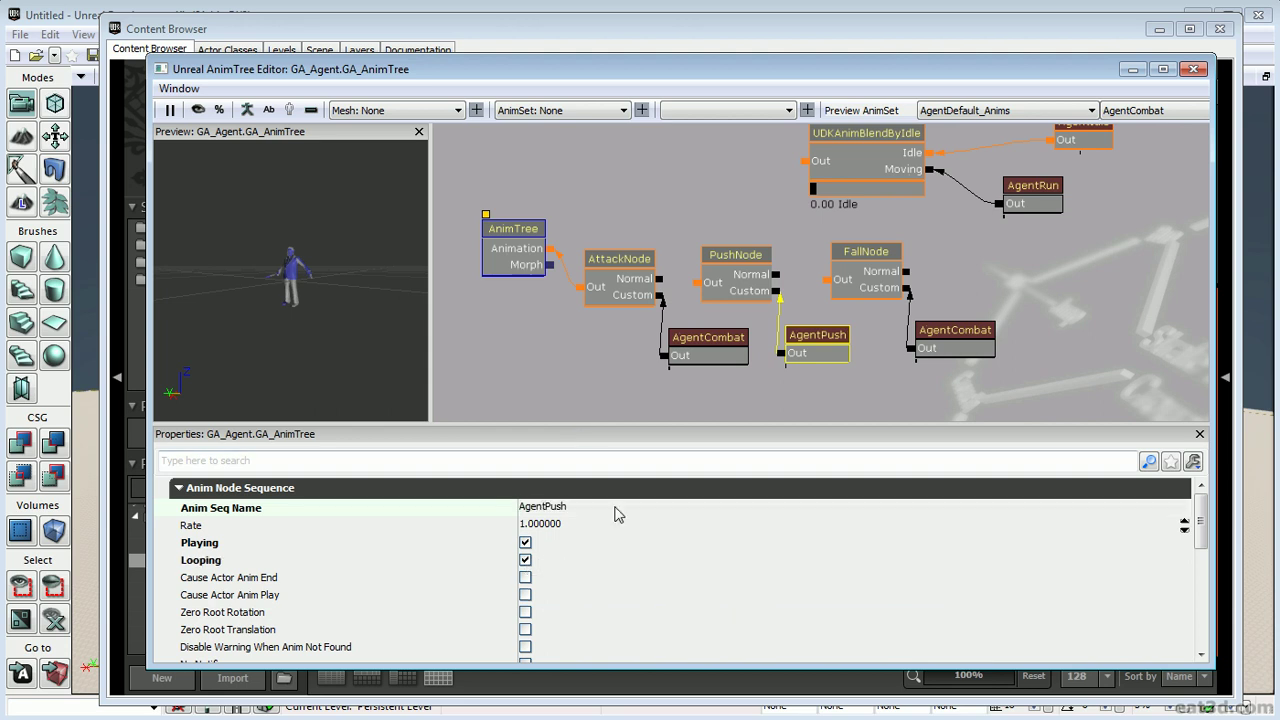
Set the animation sequence linked to FallNode to AgentDeath.
left_click(872, 256)
left_click(975, 333)
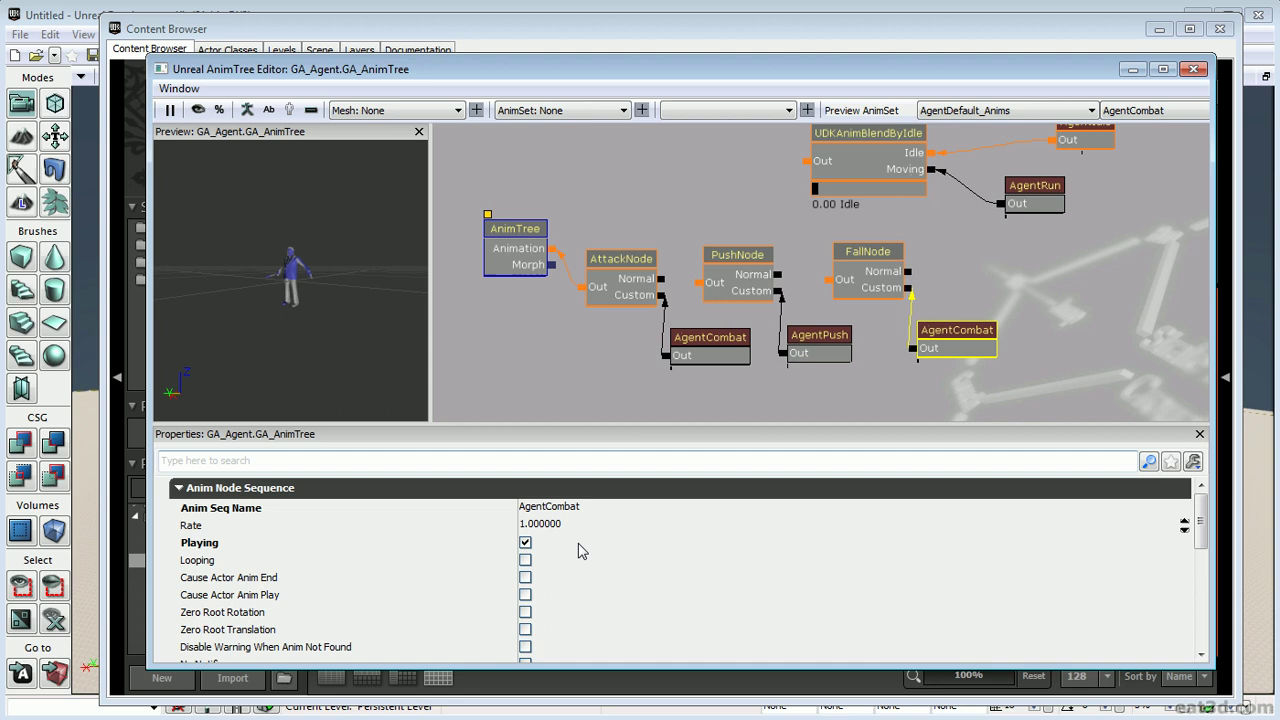
left_click(612, 509)
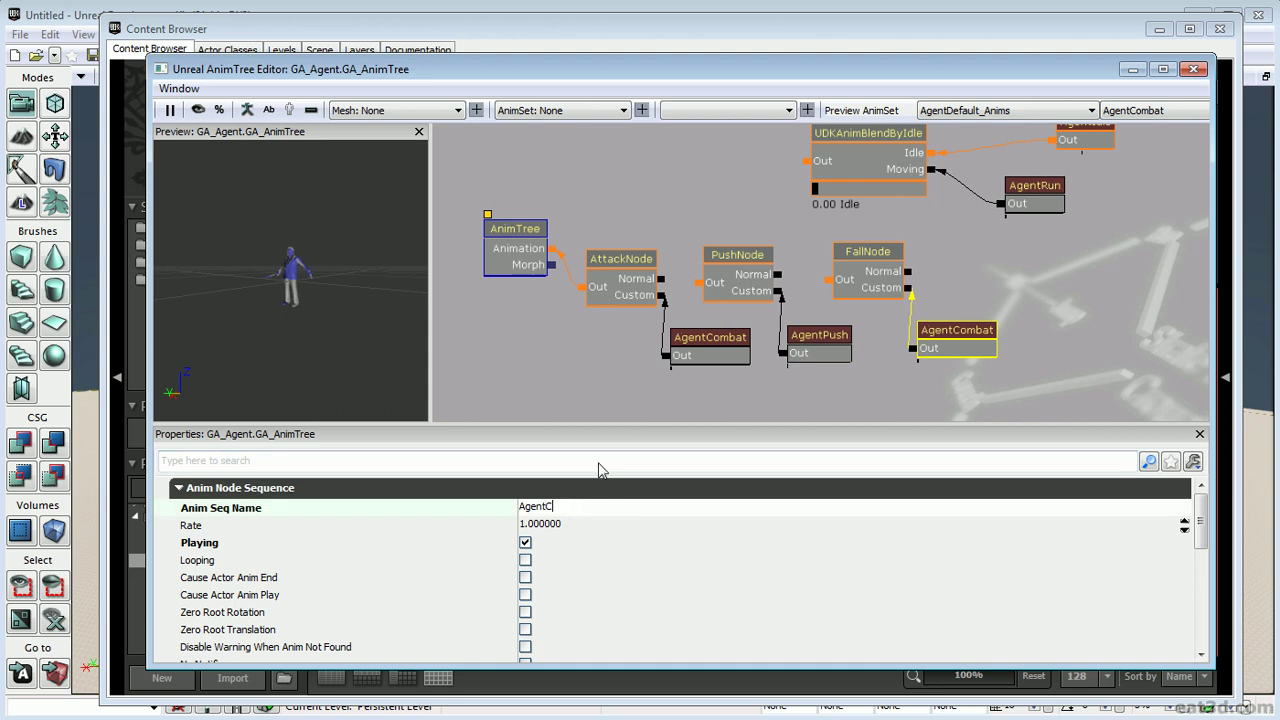
key("Return")
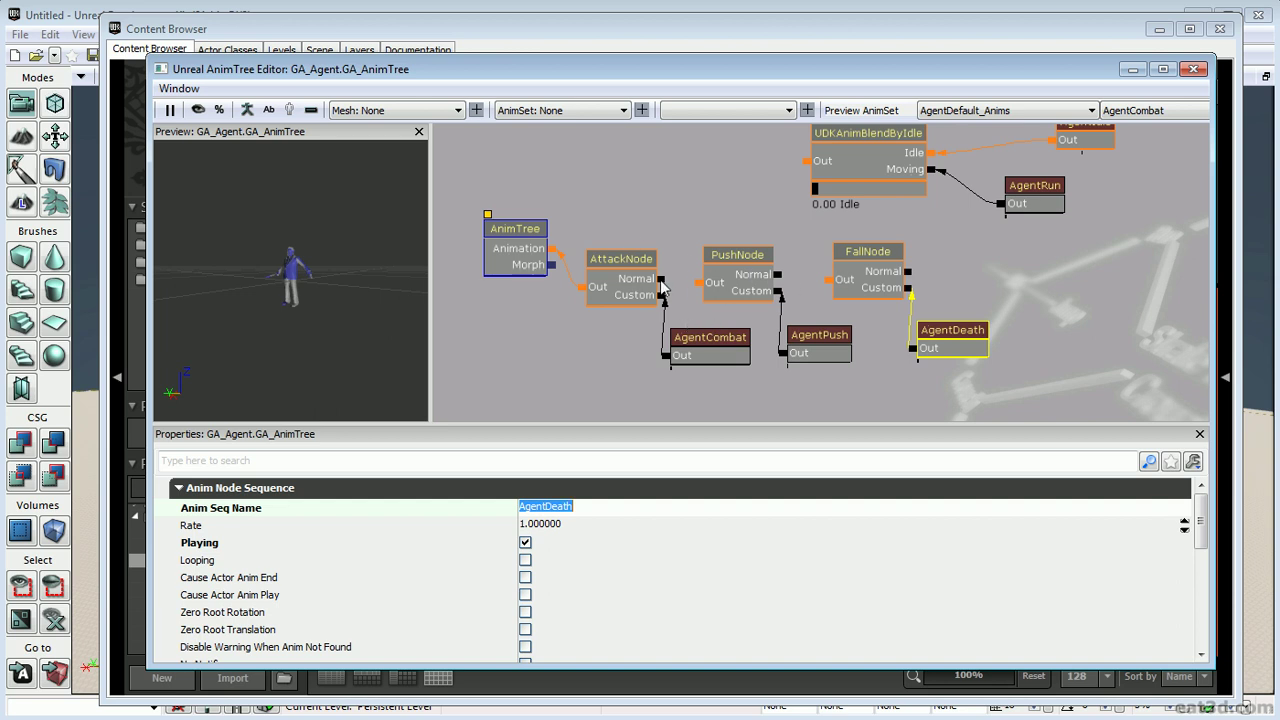
Chain the Normal connectors from AttackNode to PushNode, PushNode to FallNode, and FallNode to UDKAnimBlendByIdle.
left_click_drag(661, 283, 699, 282)
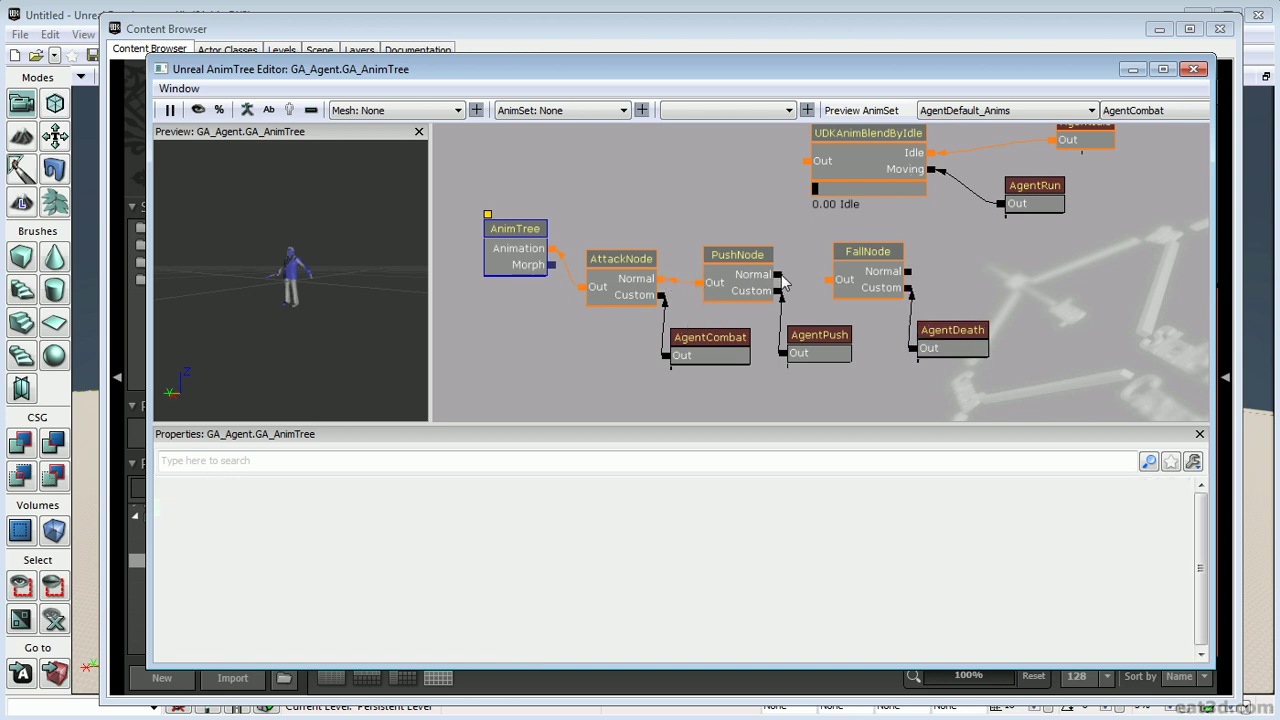
left_click_drag(783, 283, 830, 281)
left_click_drag(910, 273, 802, 162)
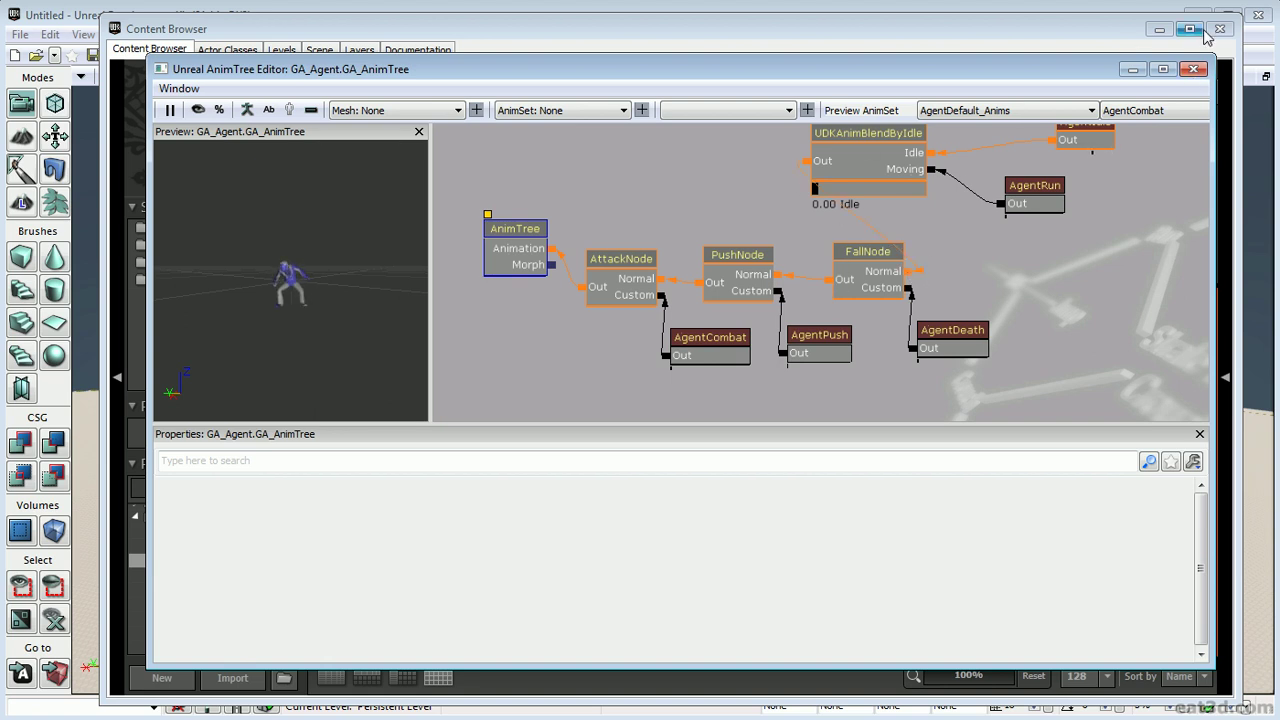
Close the AnimTree editor, save the GA_Agent package, and close the Content Browser.
left_click(1193, 70)
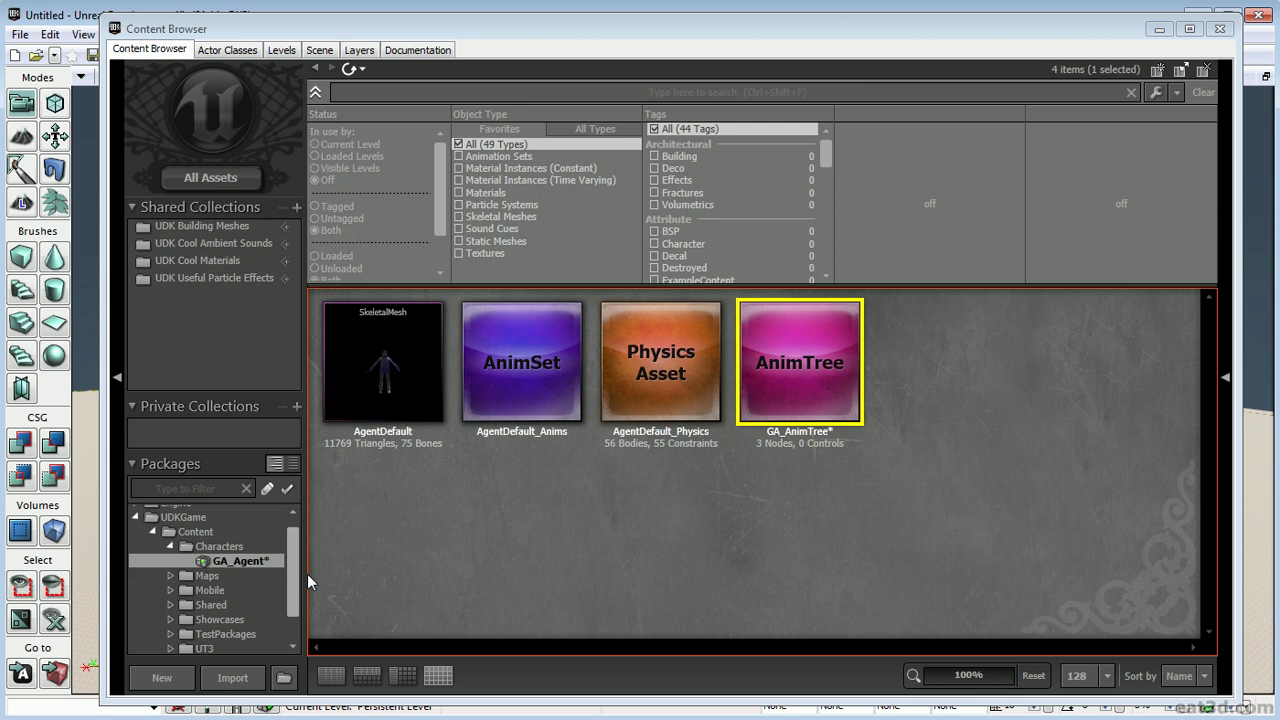
right_click(260, 554)
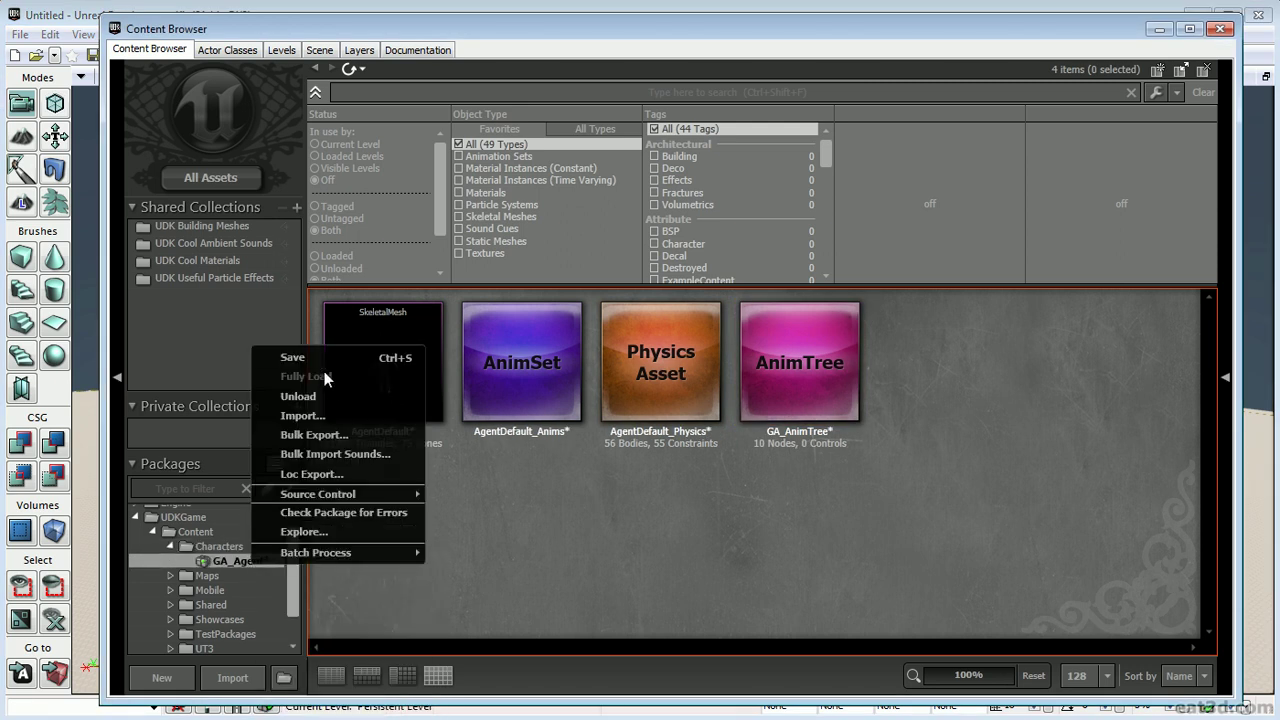
left_click(345, 357)
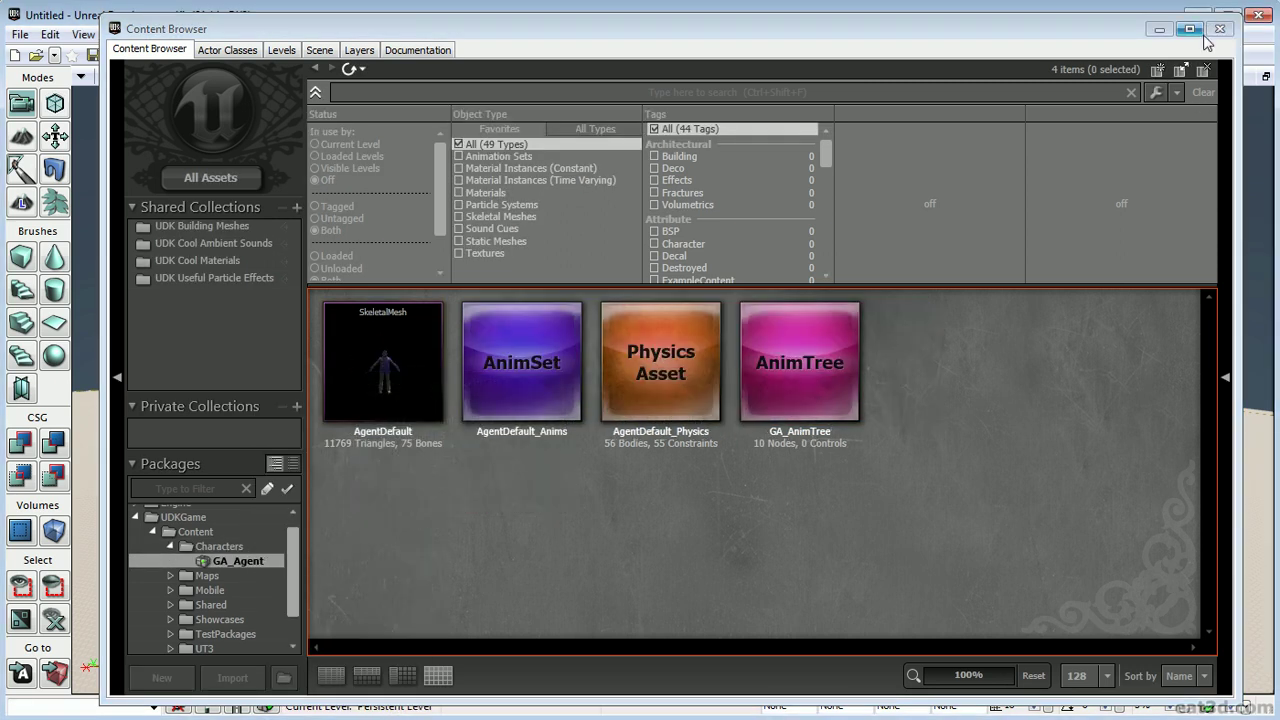
left_click(1220, 28)
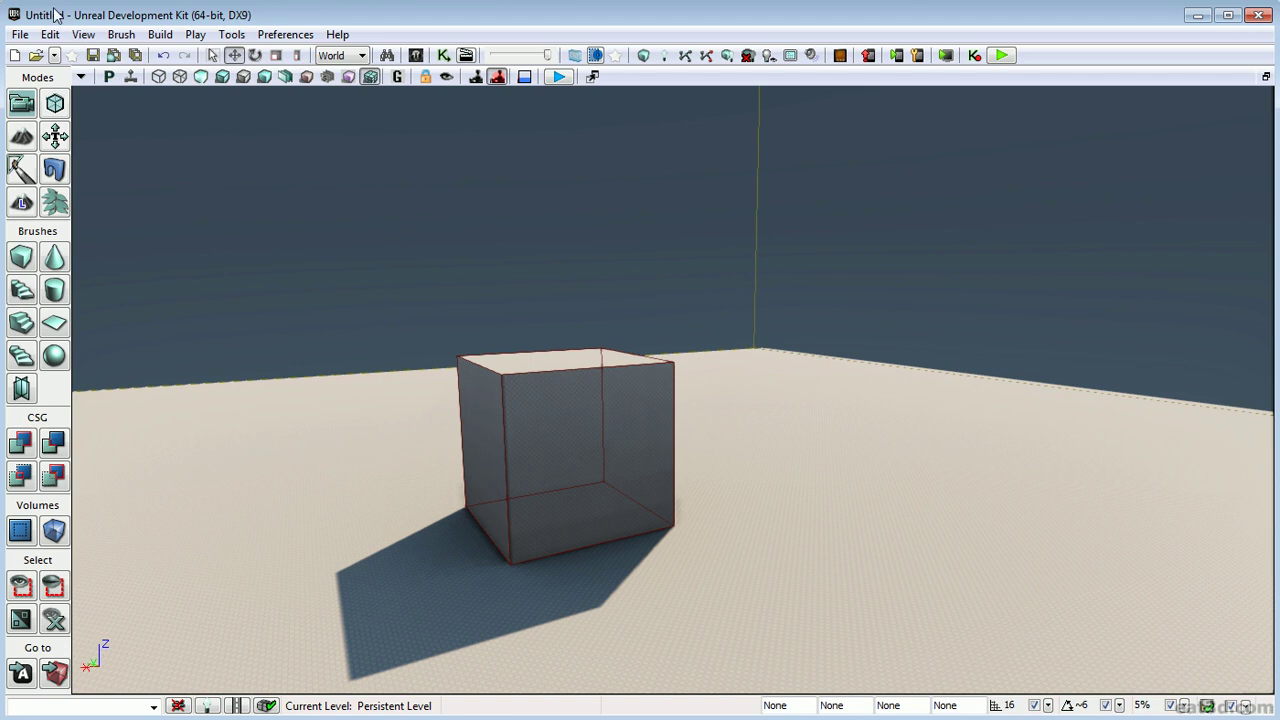
Open the level GA_Level.udk without saving the untitled map.
left_click(20, 34)
left_click(55, 80)
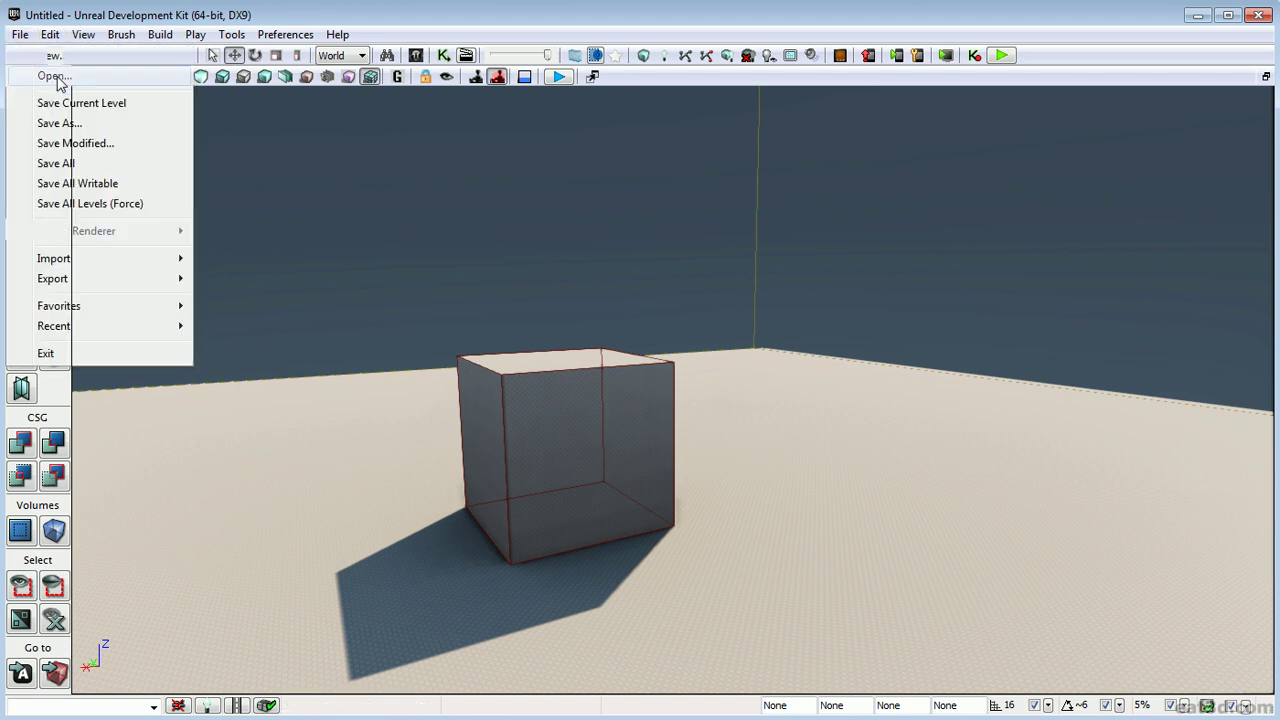
double_click(365, 208)
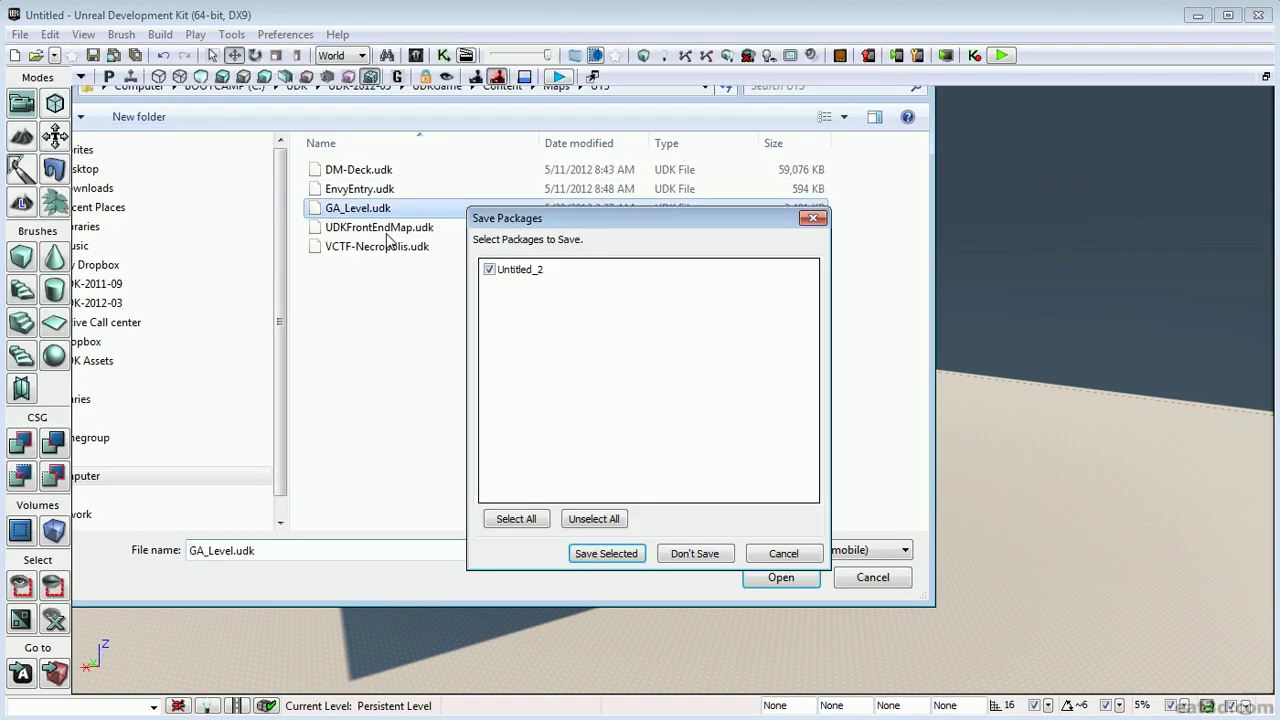
left_click(693, 558)
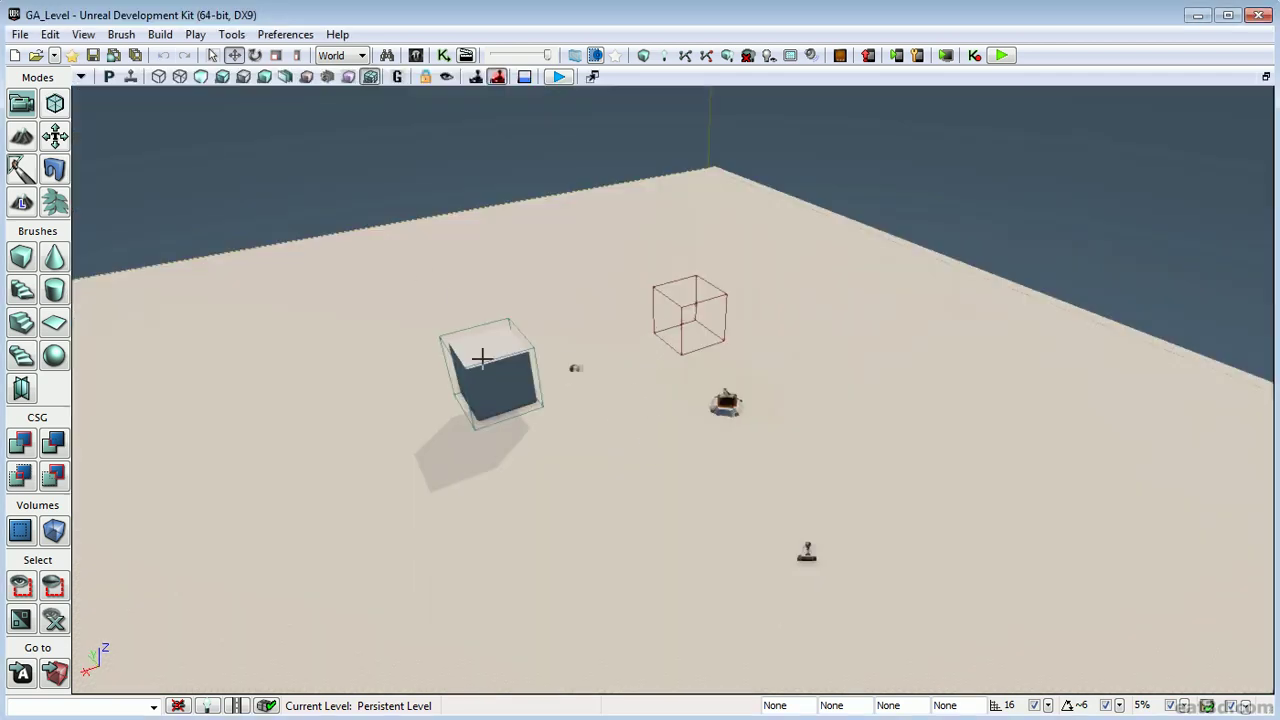
Check the cube's trigger volume and the pad's trigger, and play the level, running the agent onto the pad to test the fall animation.
left_click(527, 336)
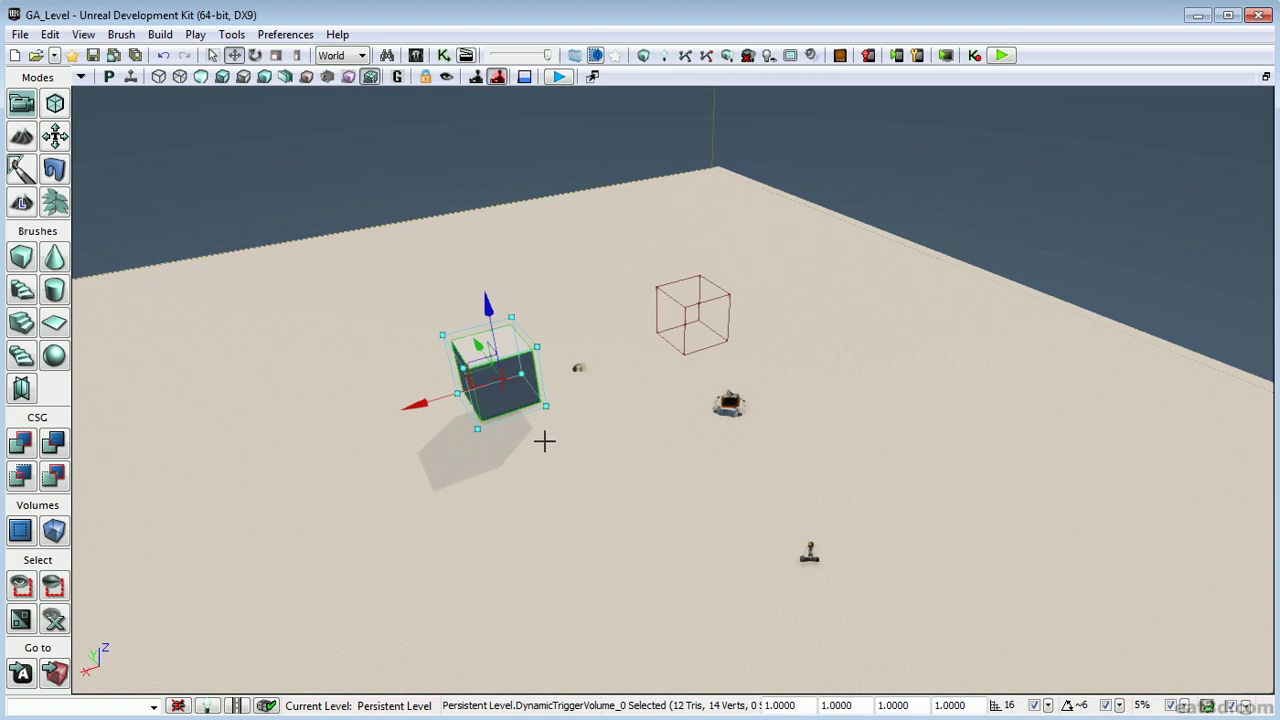
left_click(730, 402)
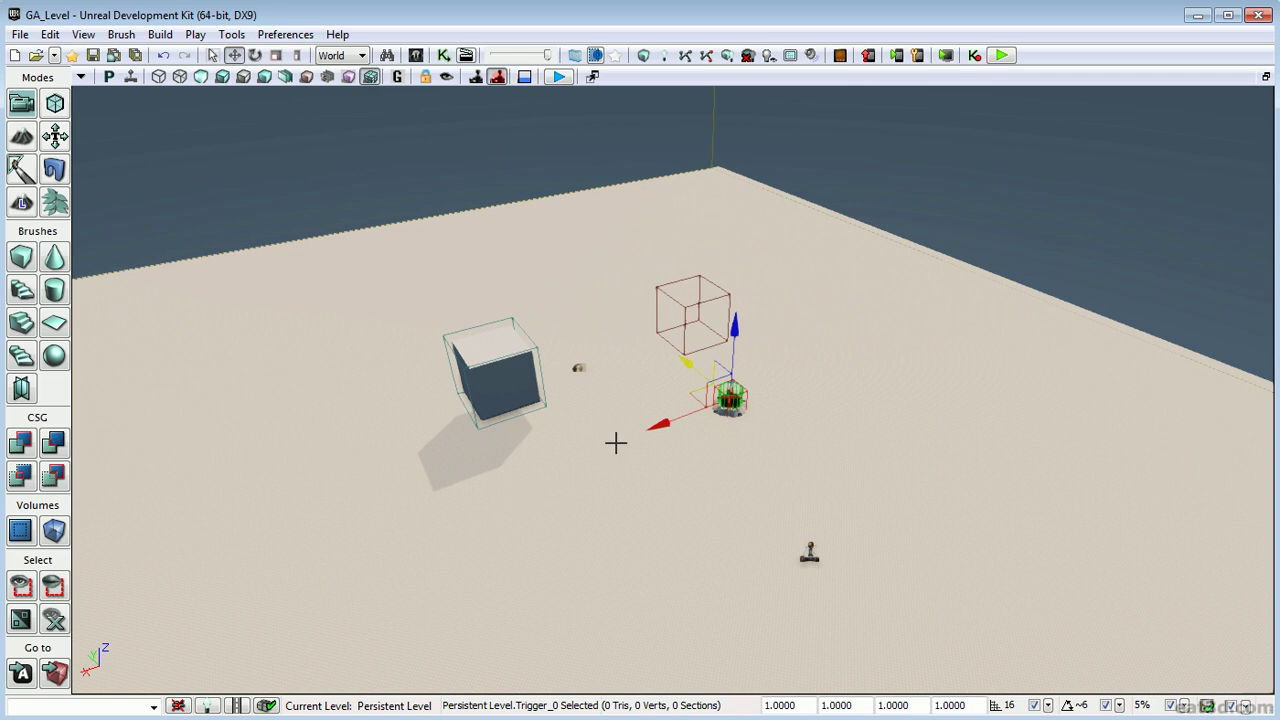
left_click(1004, 56)
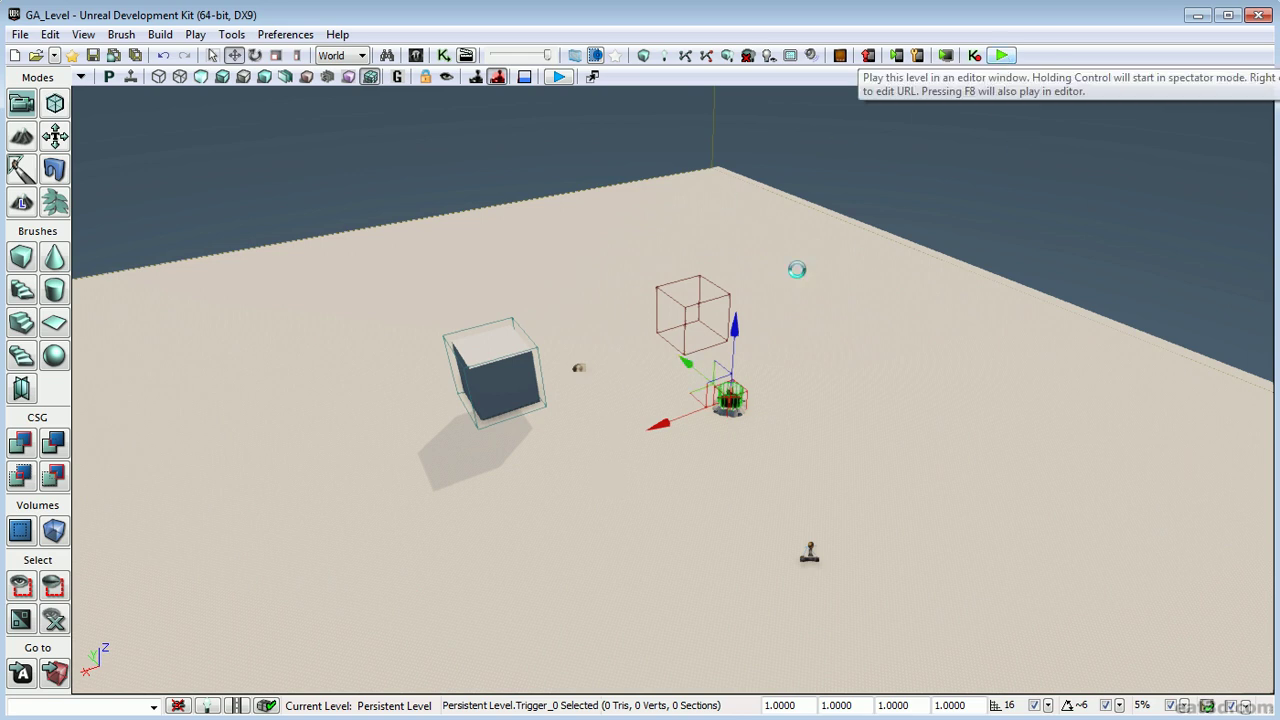
key("w")
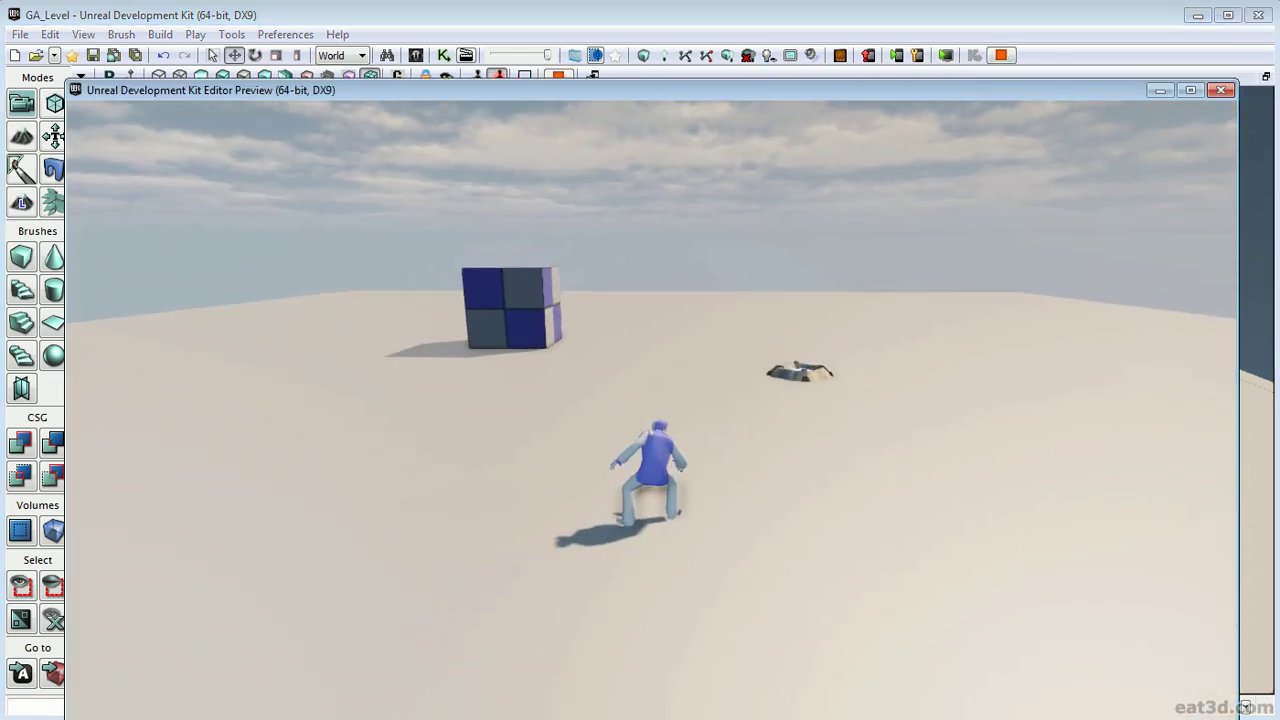
key("w")
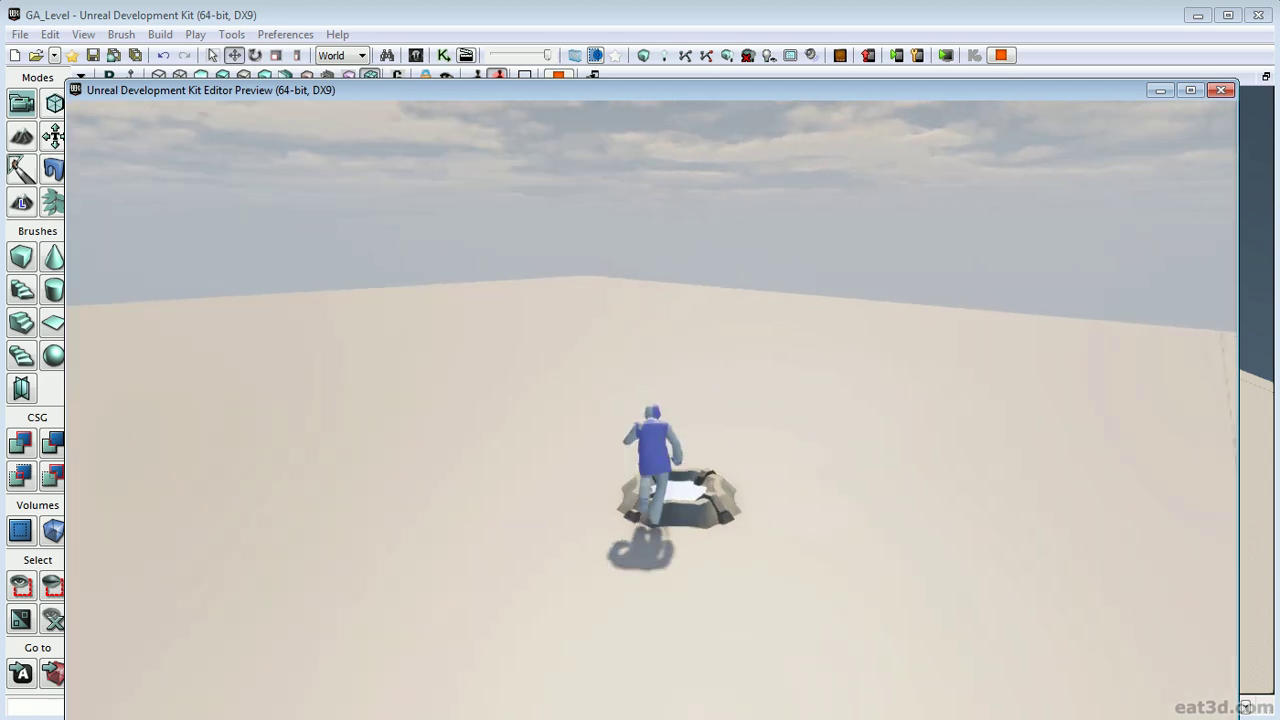
key("s")
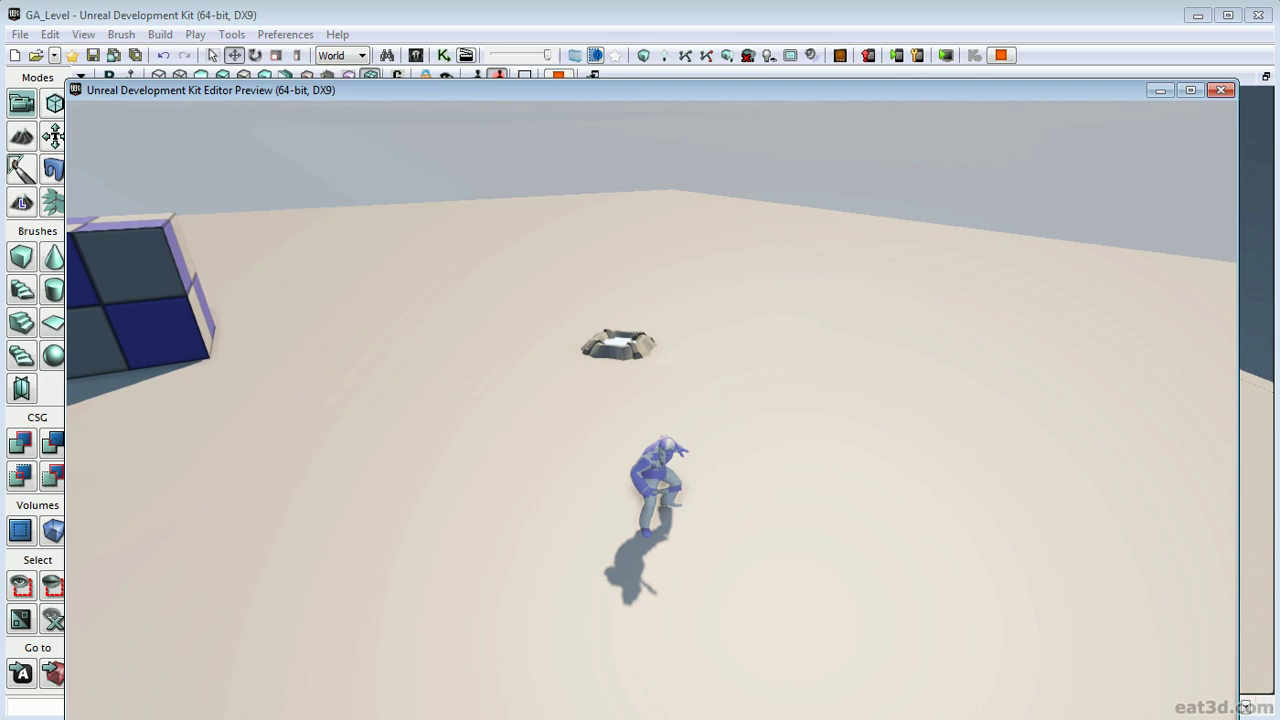
key("w")
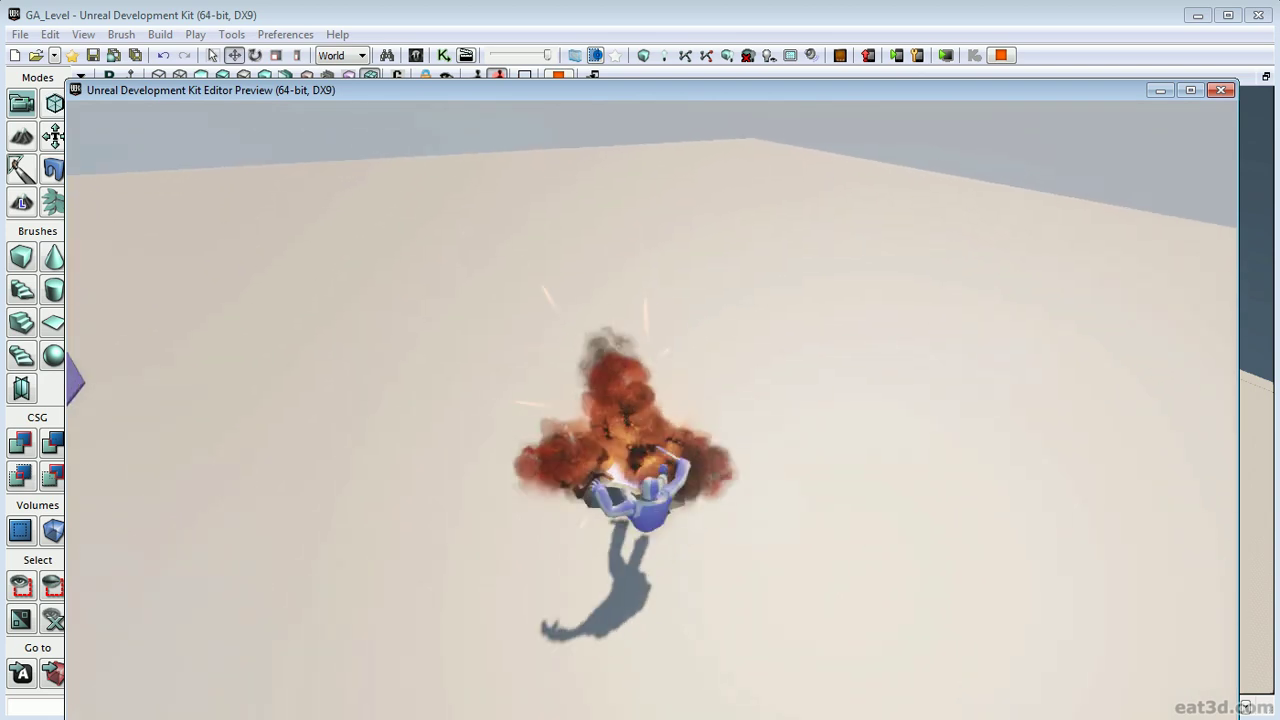
Run the agent from the pad over to the checkered cube and test pushing it.
key("s")
key("w")
key("a")
key("w")
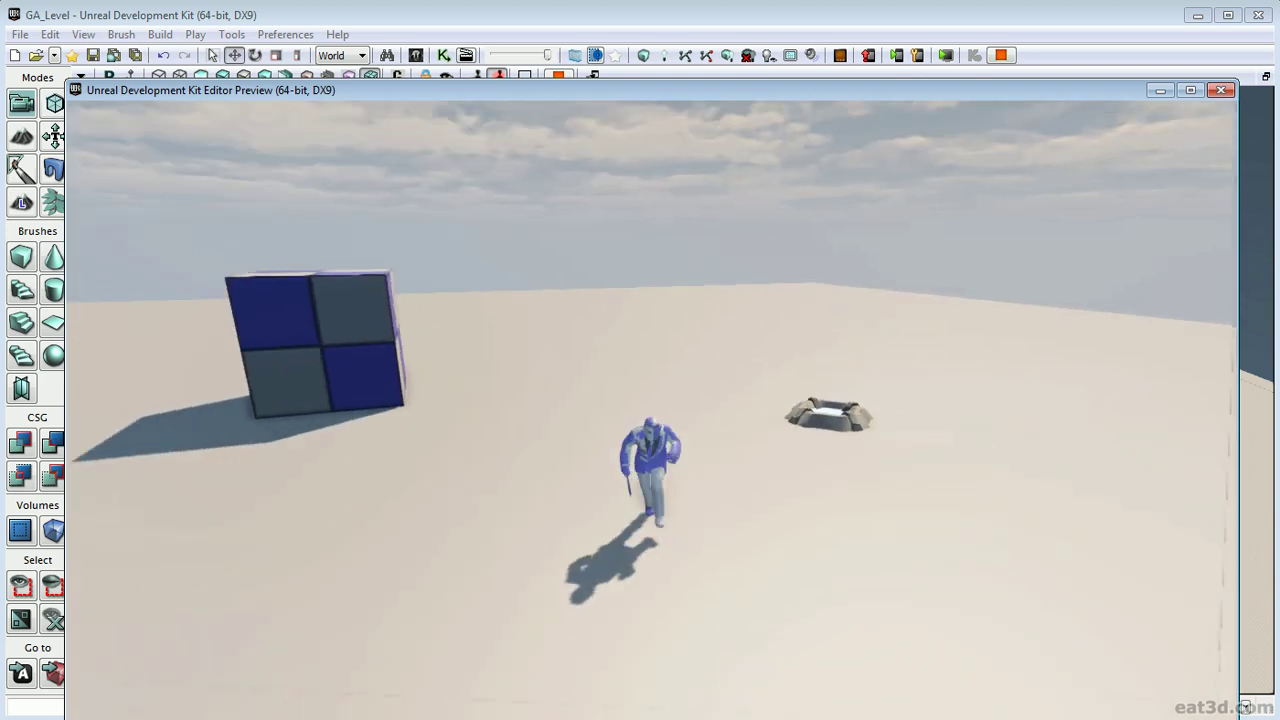
key("s")
key("w")
key("a")
key("w")
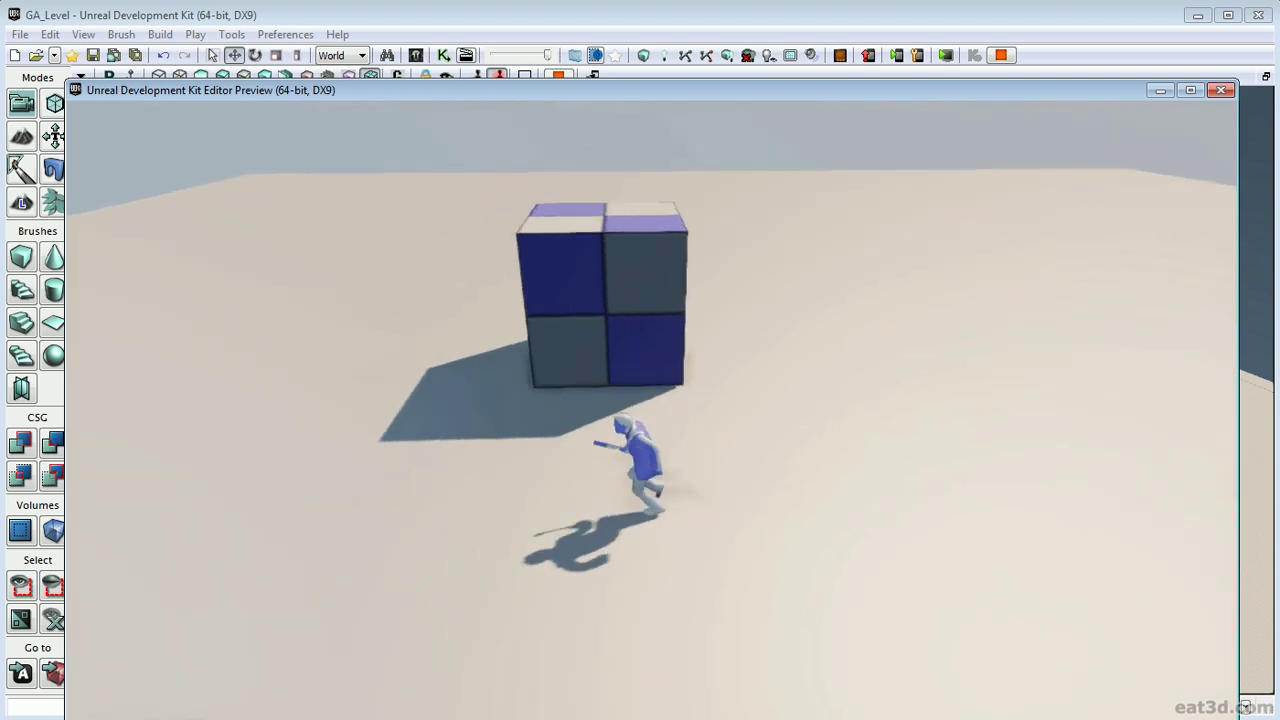
key("d")
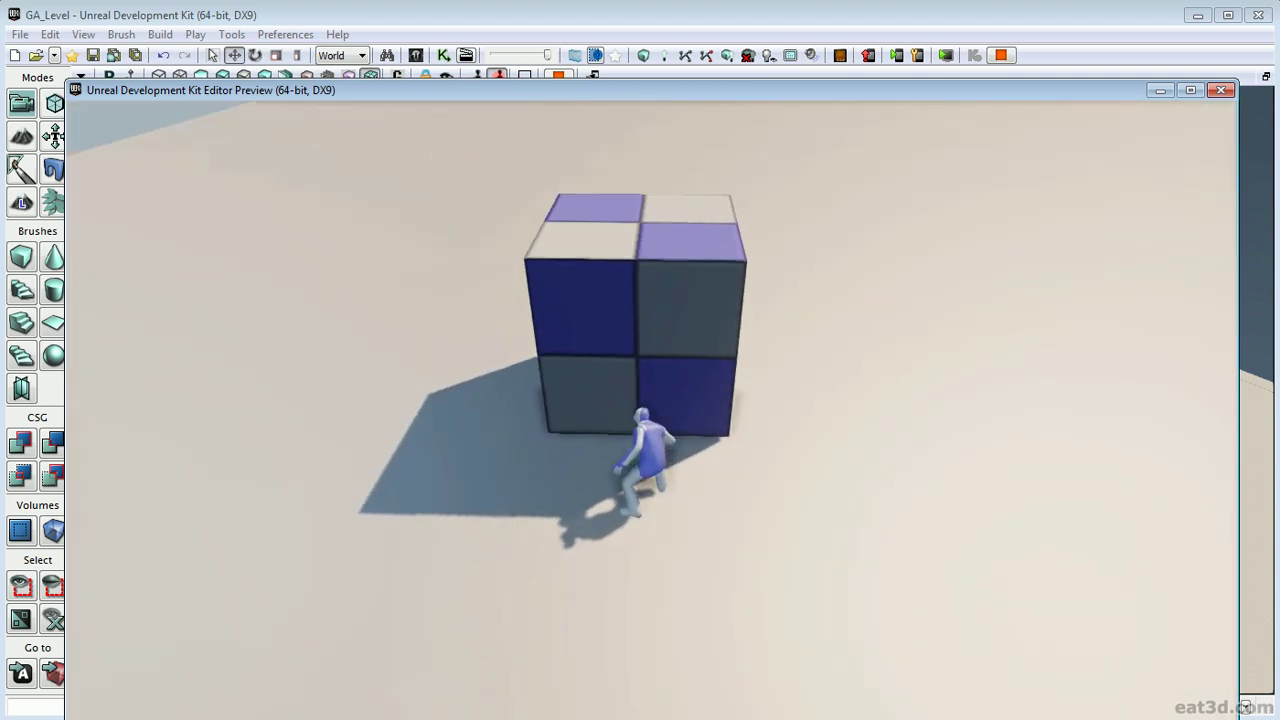
key("a")
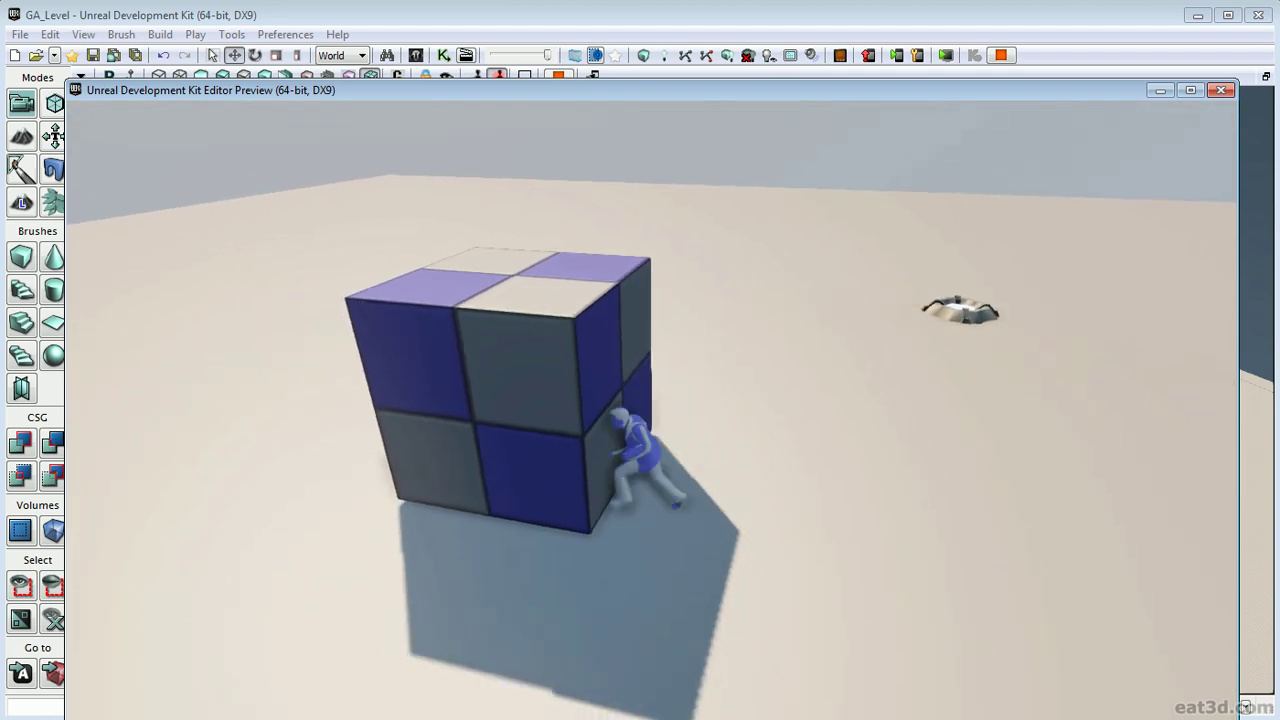
Back the agent away from the cube and walk into it repeatedly to test switching in and out of the push animation.
key("w")
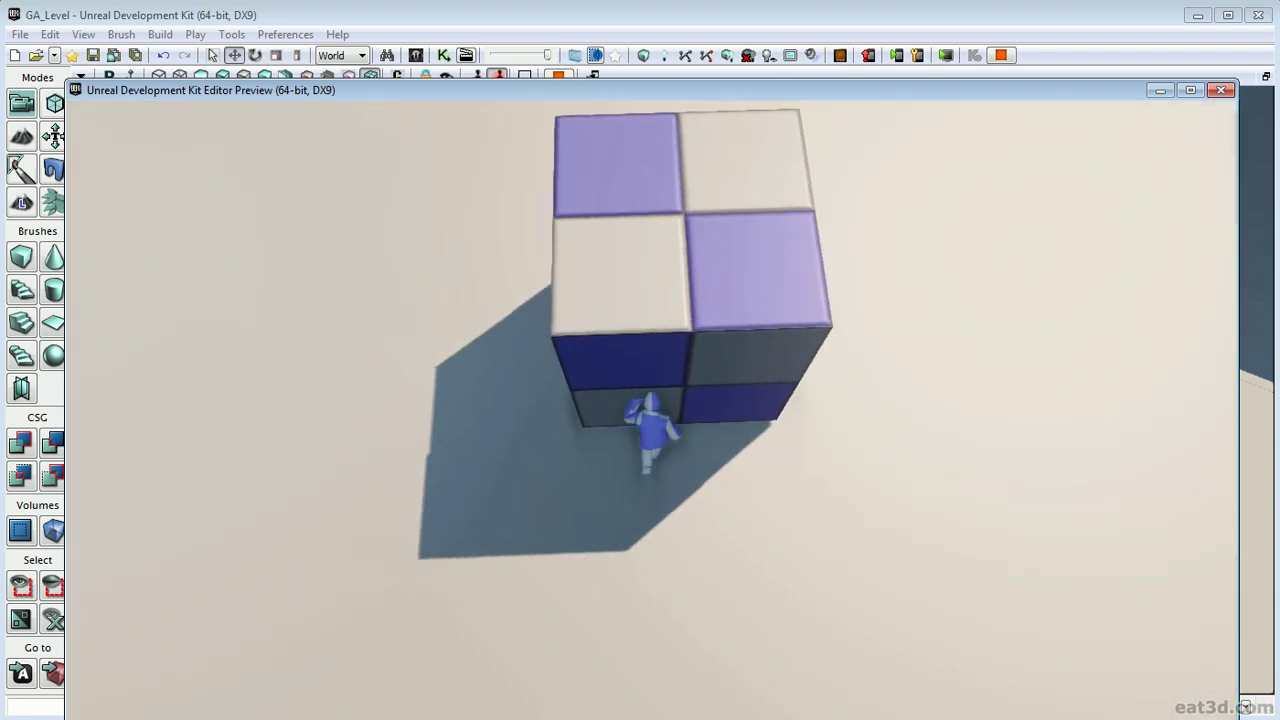
key("s")
key("w")
key("s")
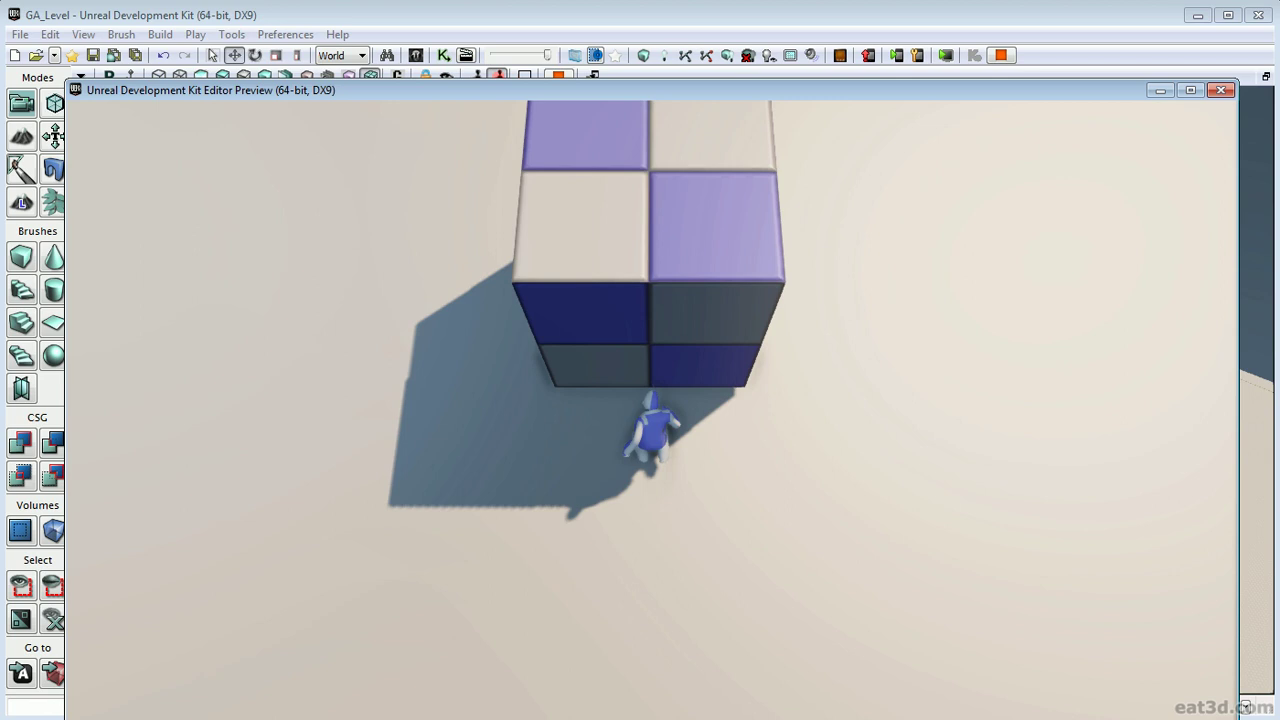
key("w")
key("s")
key("w")
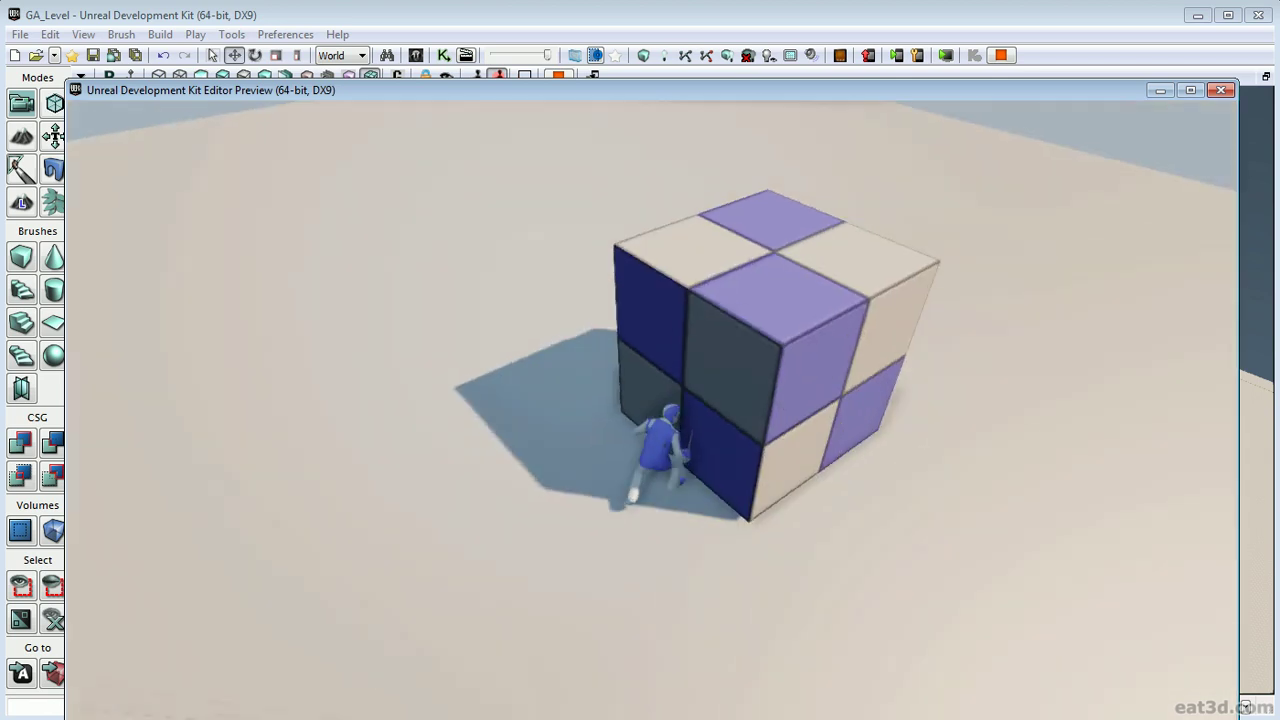
Move the agent around the cube and test the push animation against another face.
key("a")
key("w")
key("a")
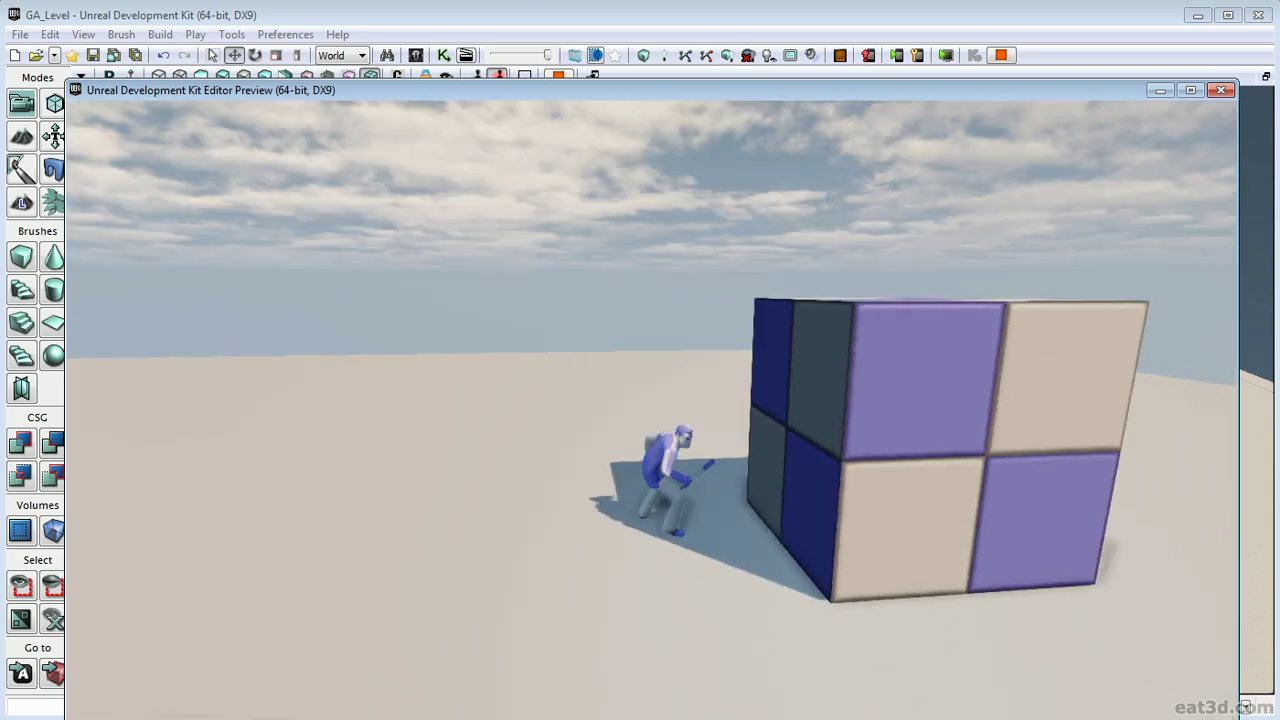
key("d")
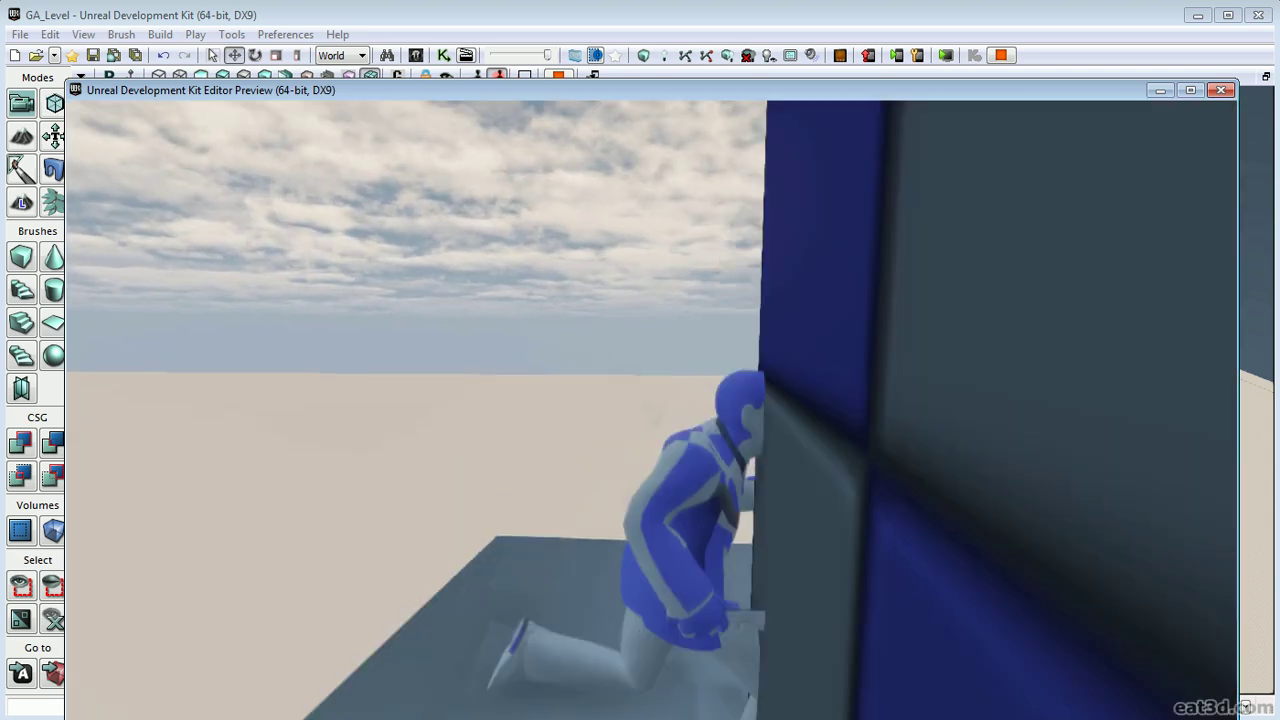
key("s")
key("d")
key("w")
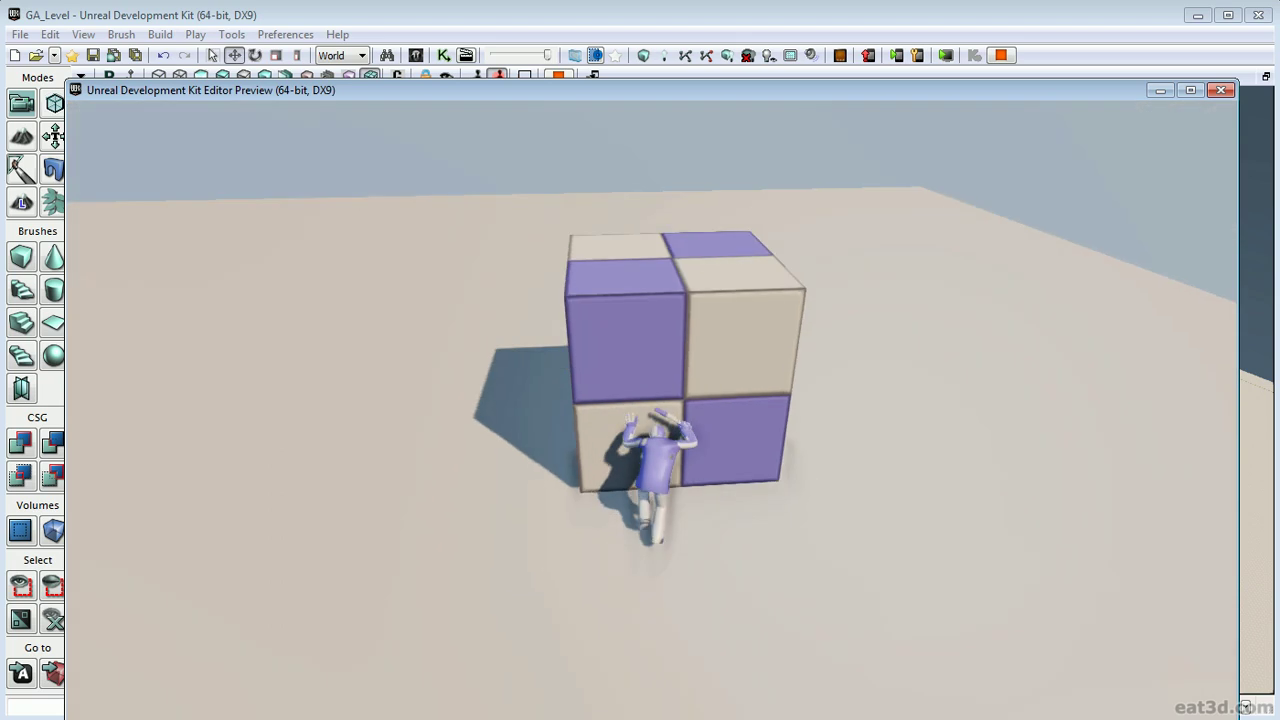
Circle the agent around the checkered cube and test the push animation on its other sides.
key("d")
key("w")
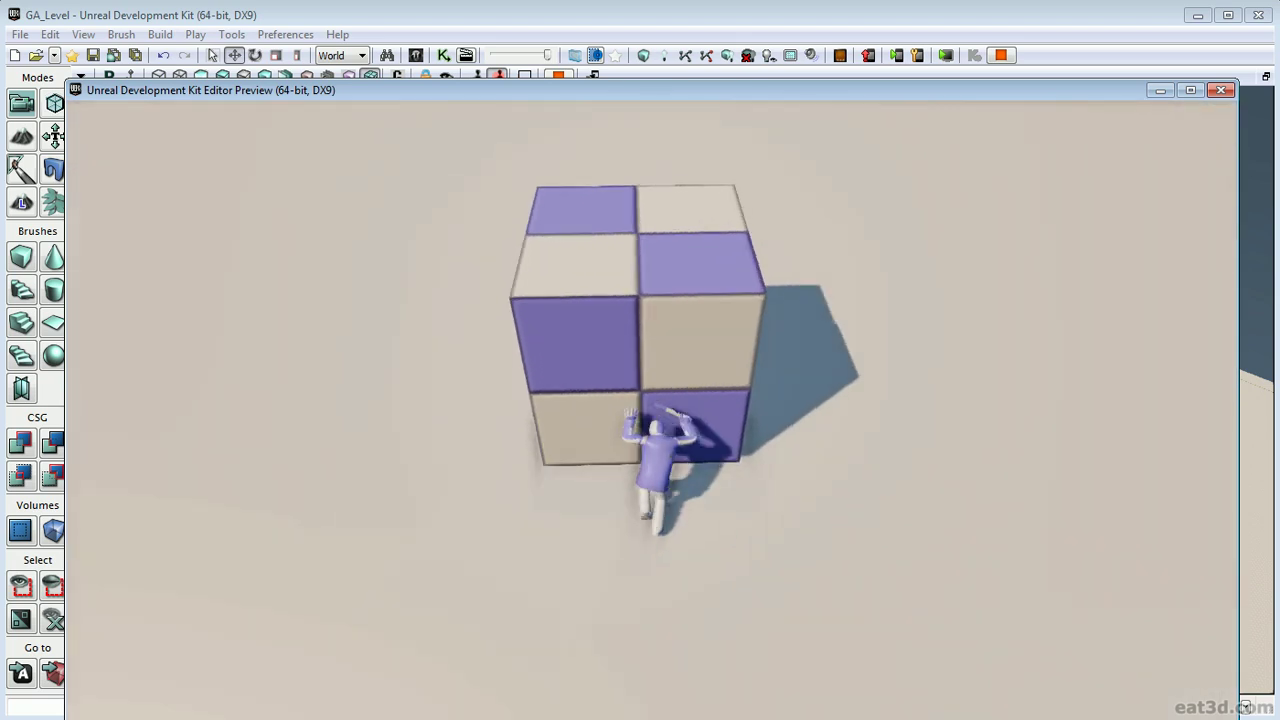
key("d")
key("w")
key("d")
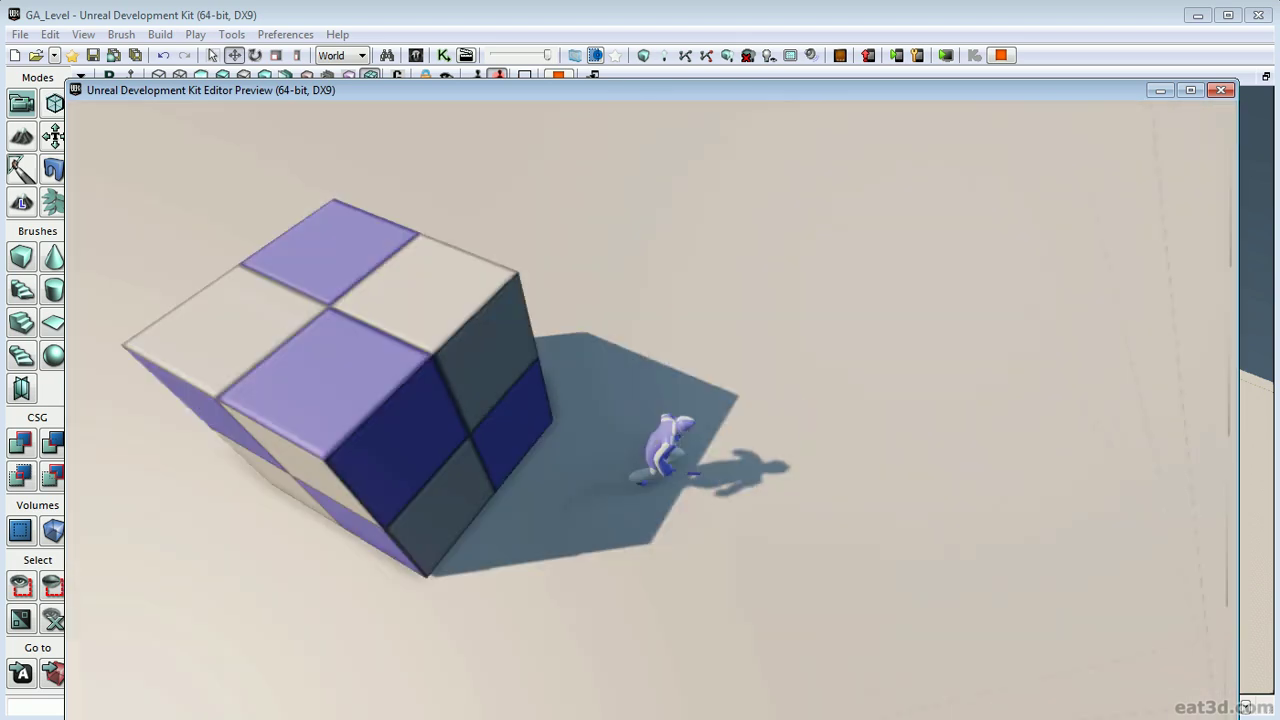
Run the agent across the floor and off its edge to test the animation in mid-air, and end the play session.
key("w")
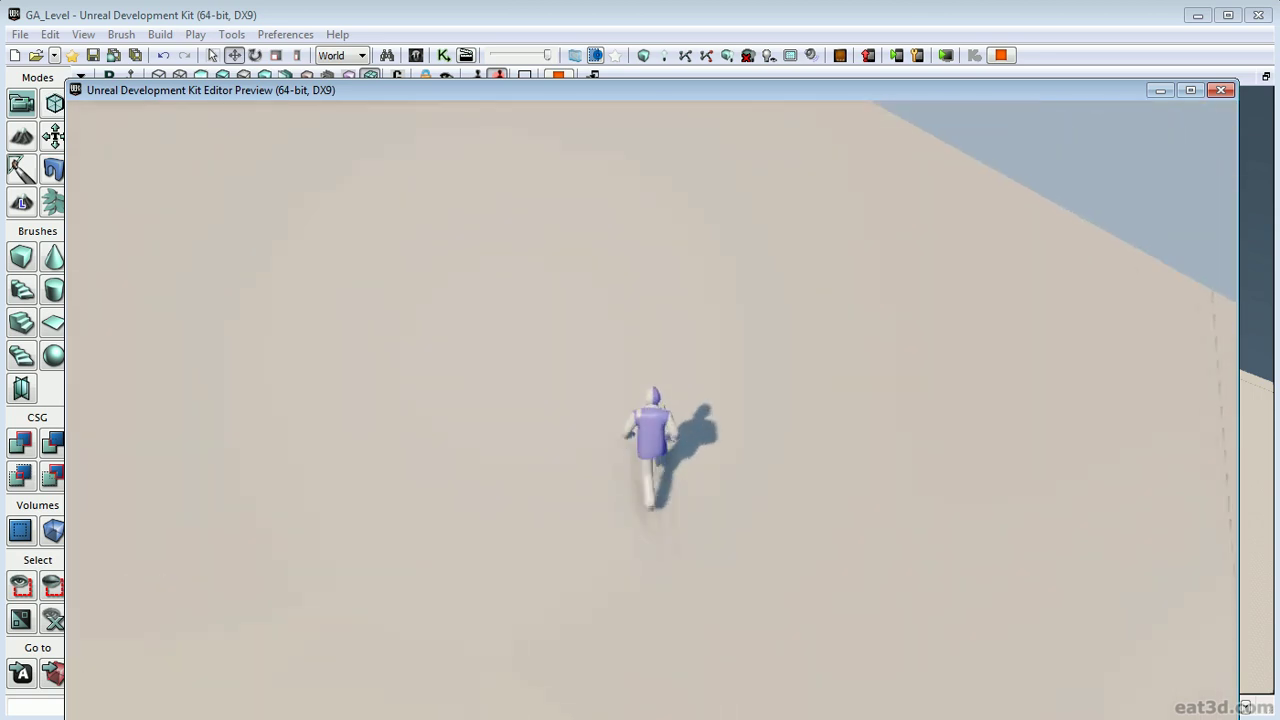
key("w")
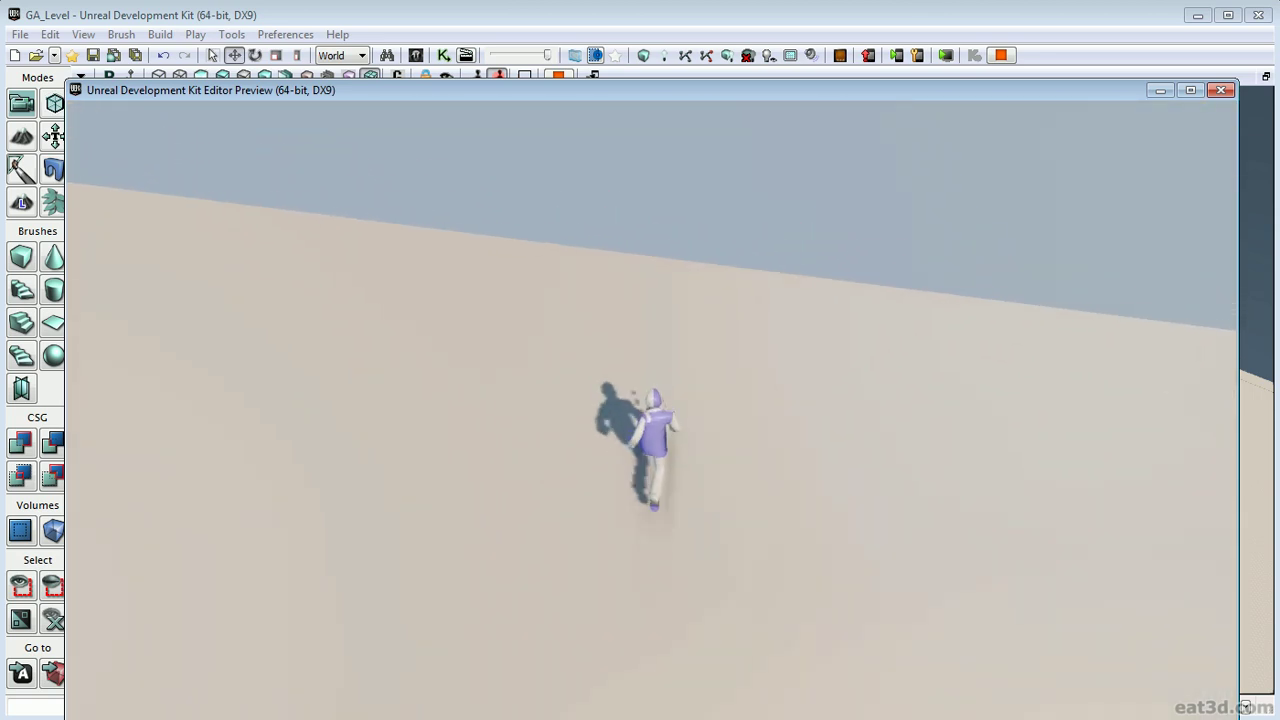
key("w")
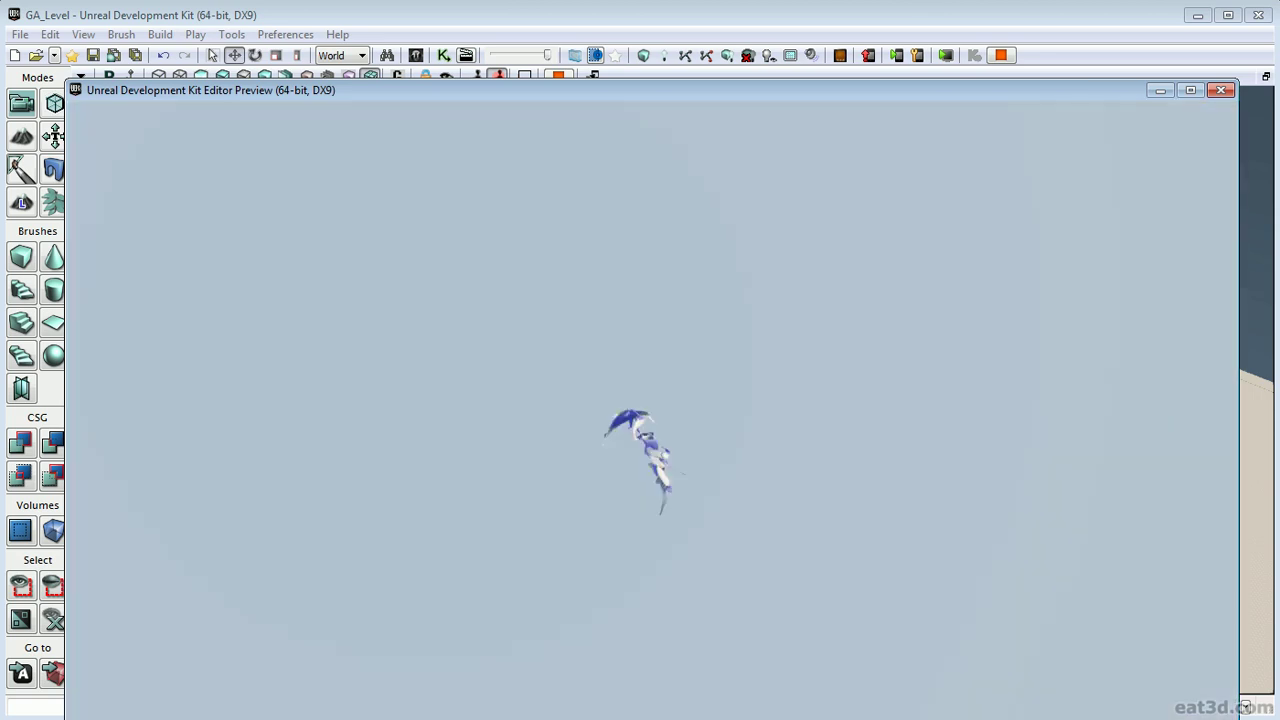
key("Escape")
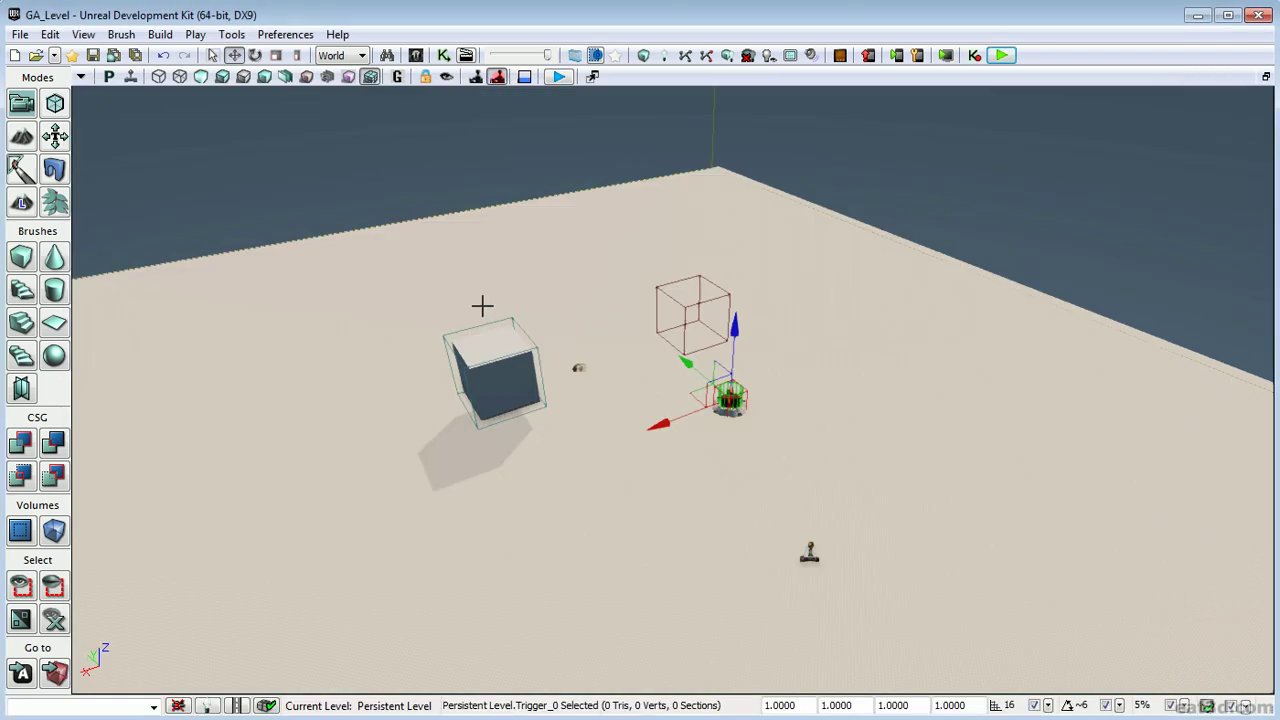